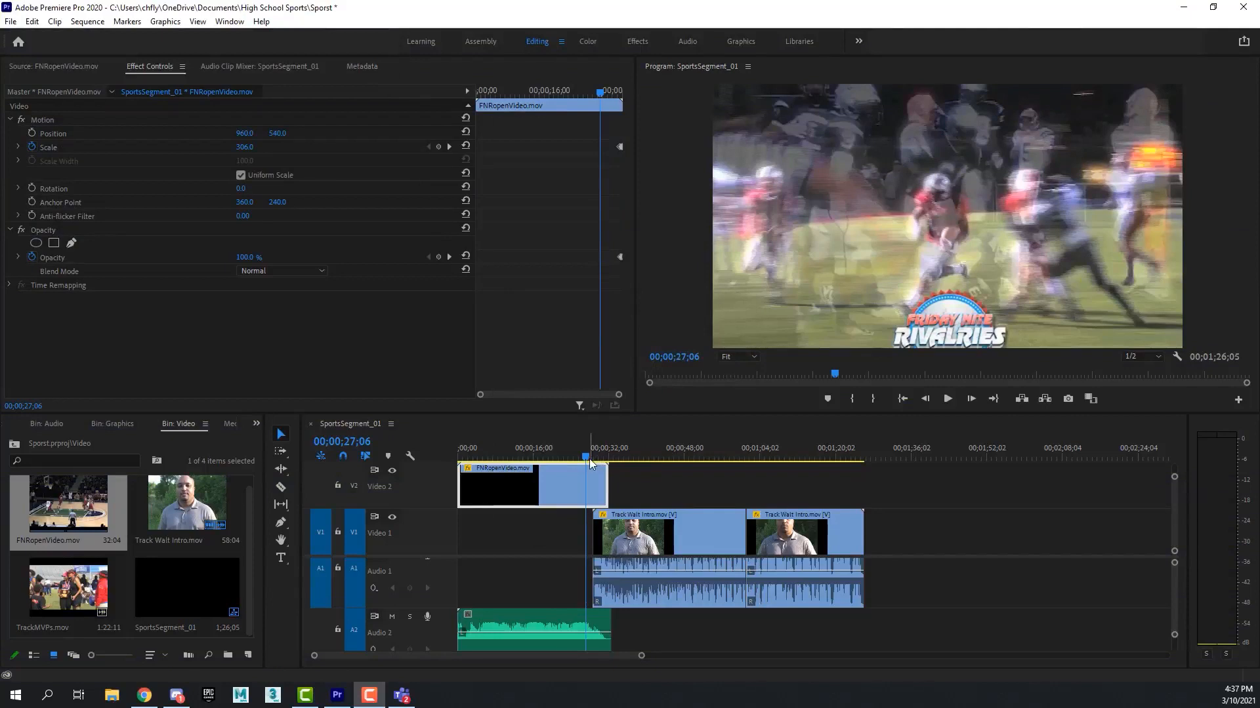
# - Move the playhead to 00;00;33;26, then open the Graphics bin and preview FNR_LowerThirds_01.png in the source monitor
pyautogui.moveTo(587, 458); pyautogui.dragTo(617, 458)
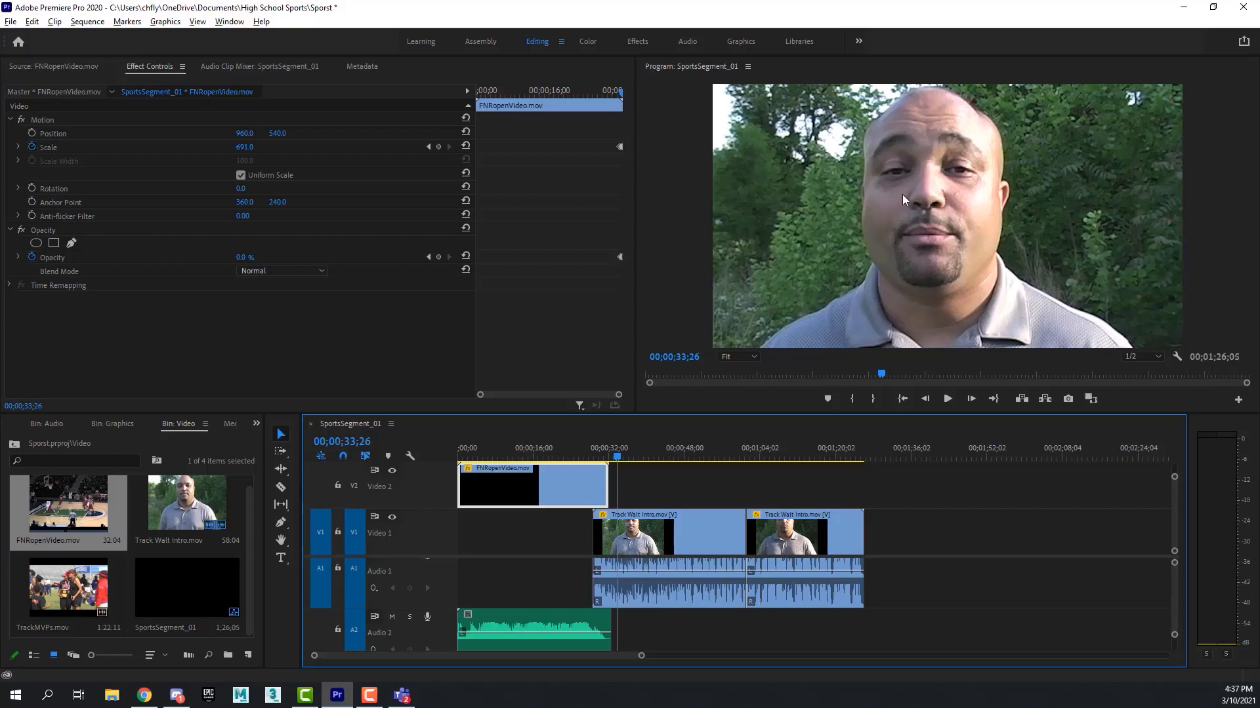
pyautogui.click(14, 445)
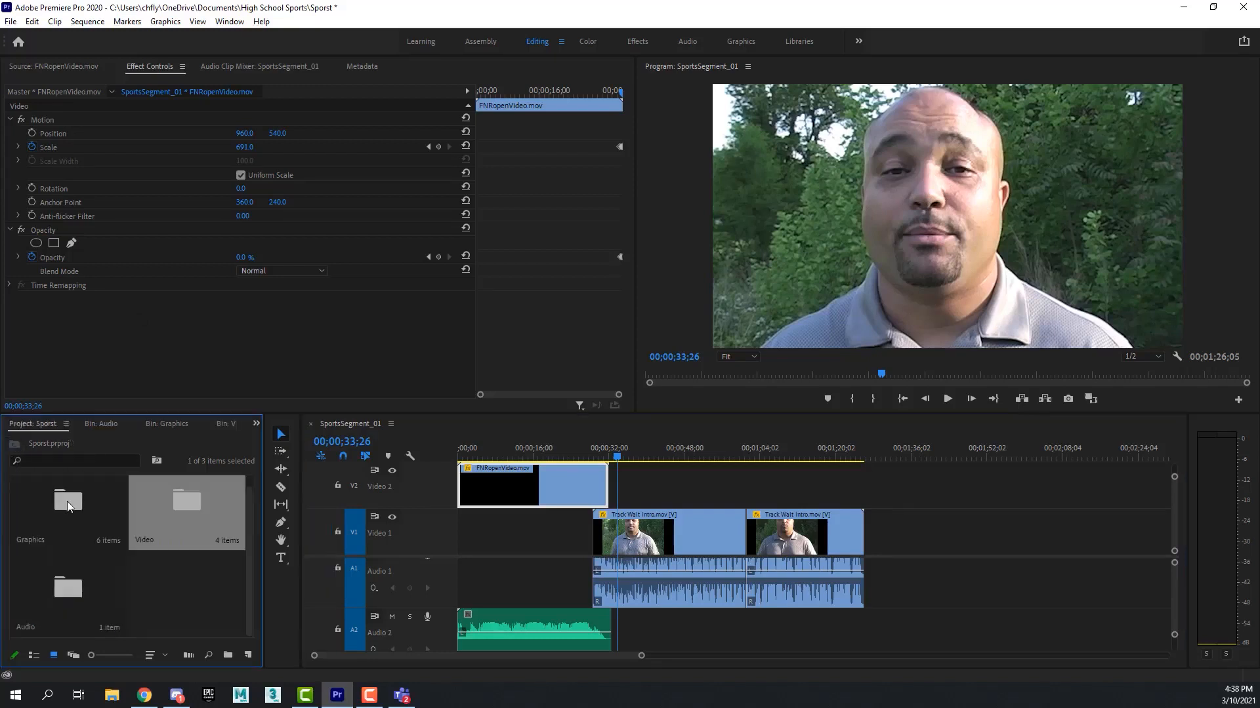
pyautogui.doubleClick(68, 501)
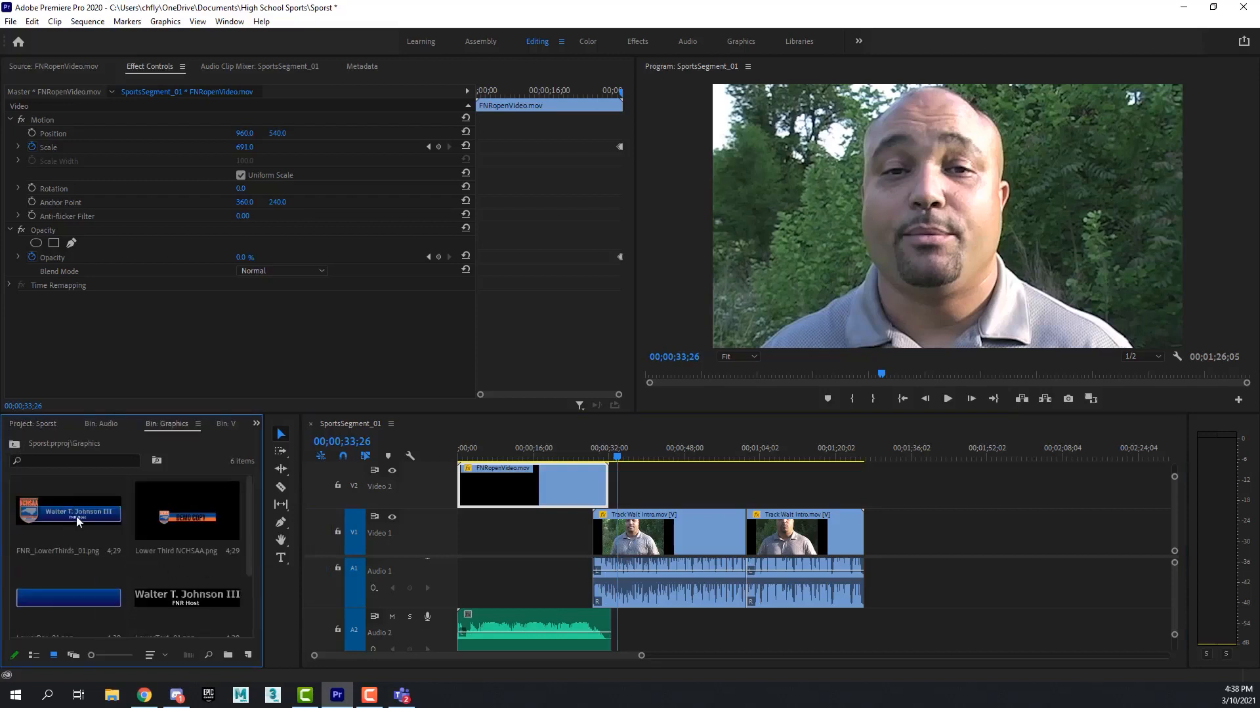
pyautogui.doubleClick(76, 517)
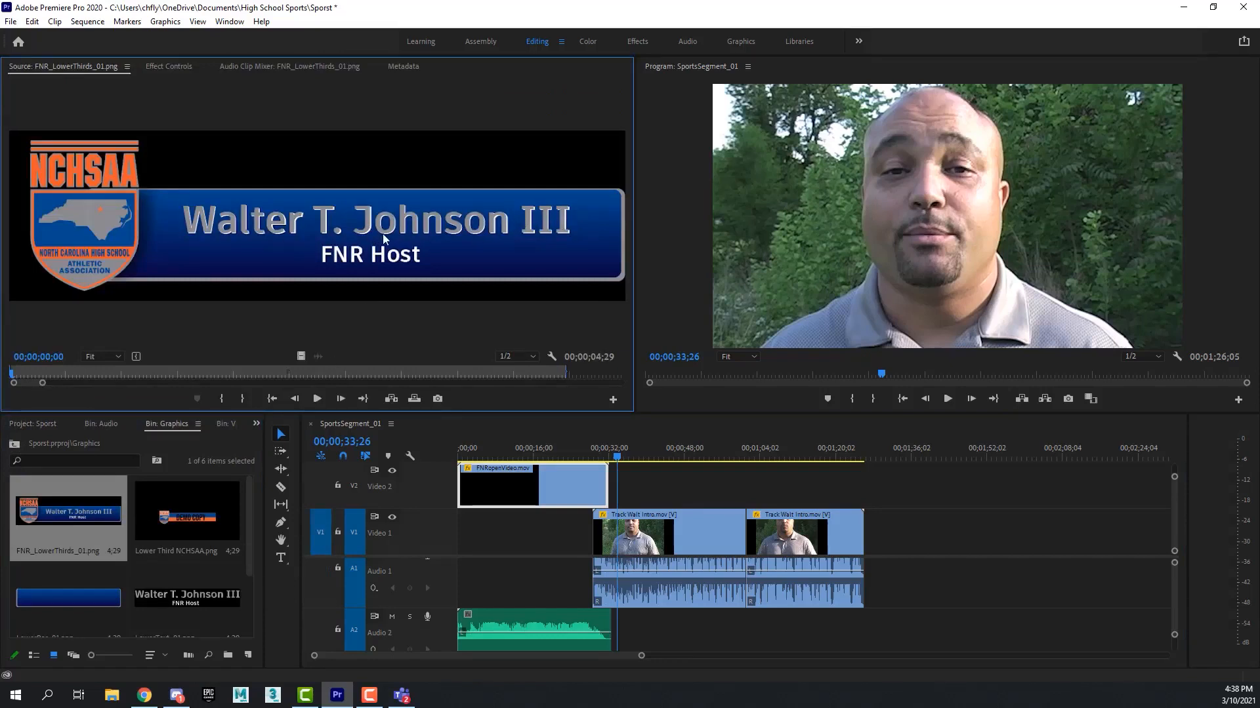
# - Preview the separate lower-third pieces, LowerText_01.png and NHSAA_Logo_02.png, in the source monitor
pyautogui.scroll(-3, 86, 509)
pyautogui.scroll(3, 85, 509)
pyautogui.scroll(-2, 105, 530)
pyautogui.click(105, 530)
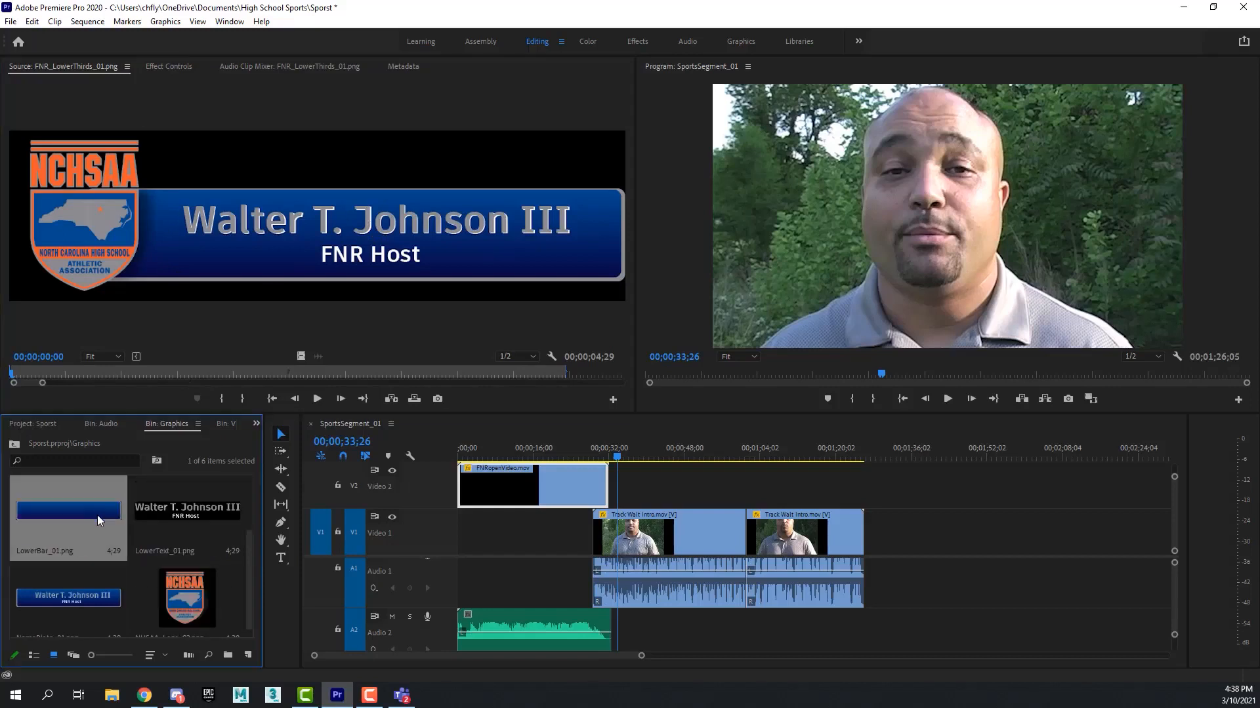
pyautogui.doubleClick(192, 515)
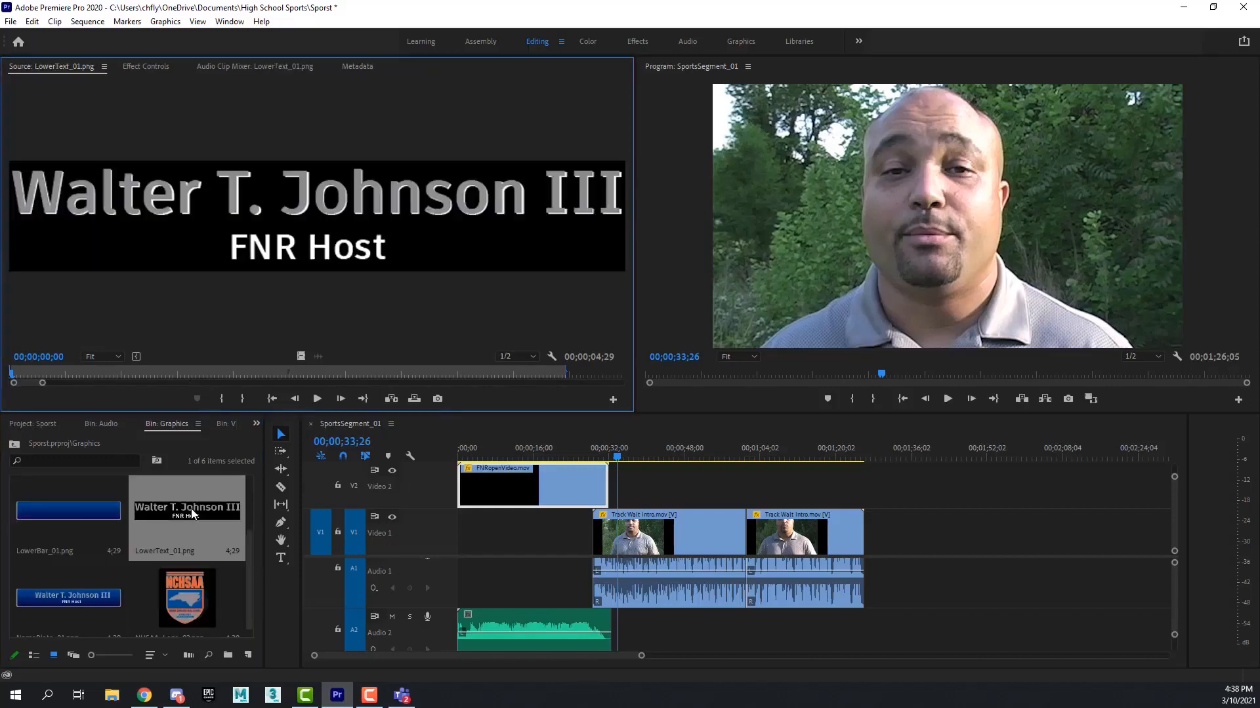
pyautogui.doubleClick(187, 601)
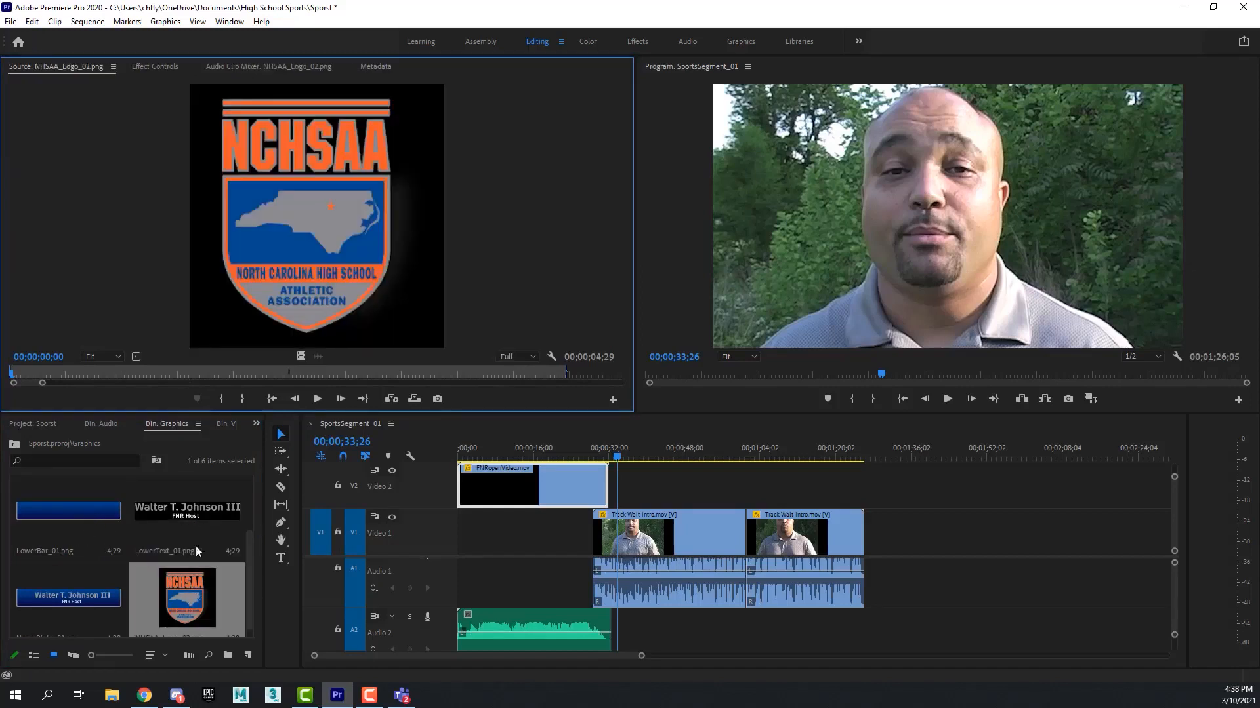
# - Place NHSAA_Logo_02.png on Video 2 at 00;00;33;26 and play the host's intro to check the logo's timing
pyautogui.click(172, 588)
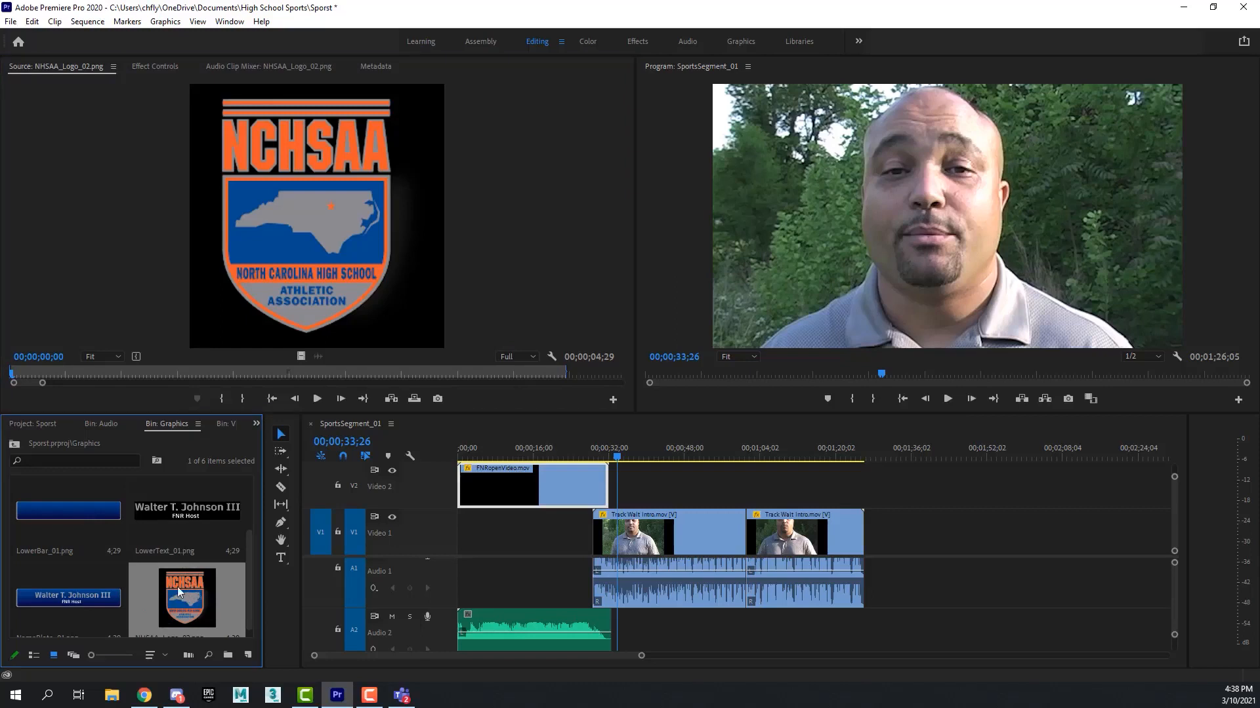
pyautogui.moveTo(627, 438); pyautogui.dragTo(633, 477)
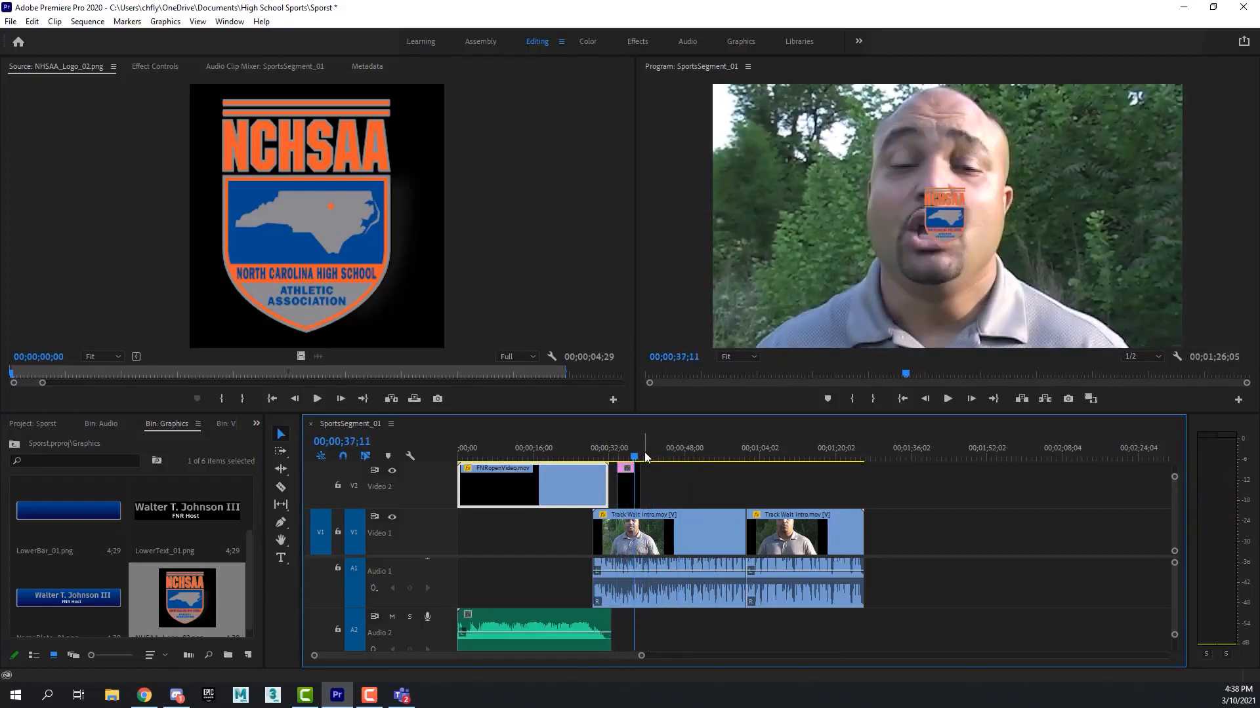
pyautogui.press('space')
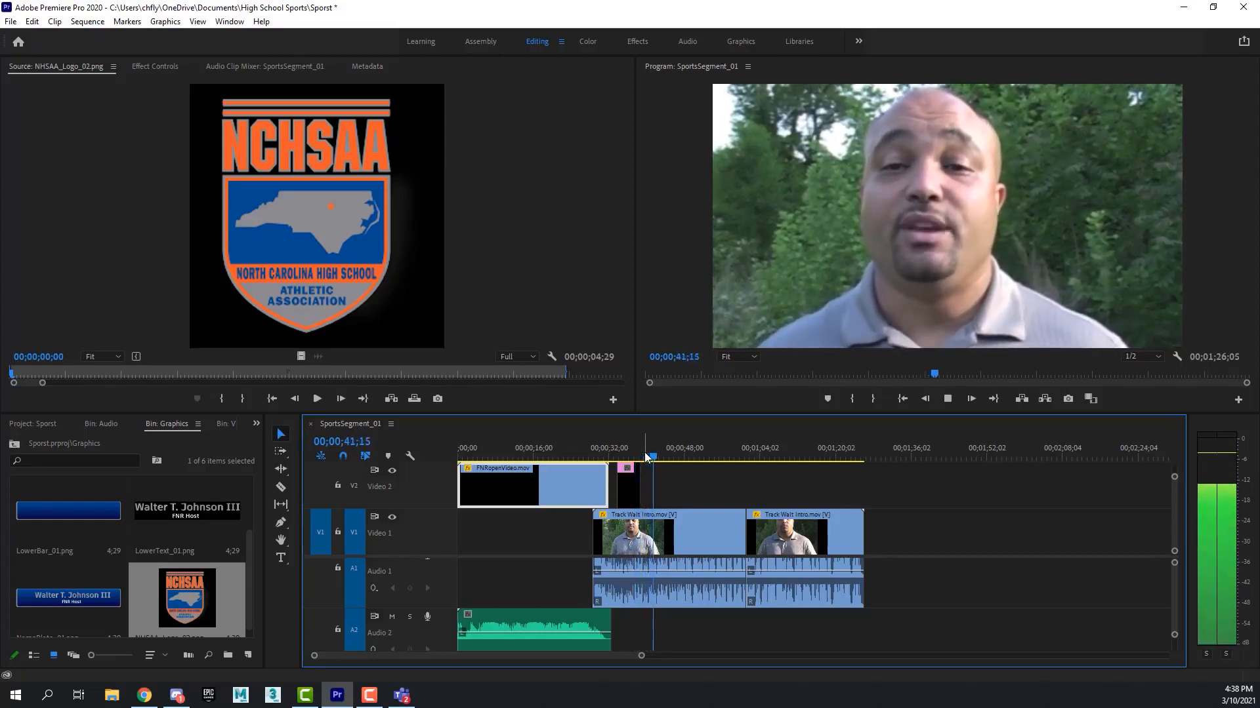
pyautogui.press('space')
pyautogui.moveTo(666, 459); pyautogui.dragTo(643, 460)
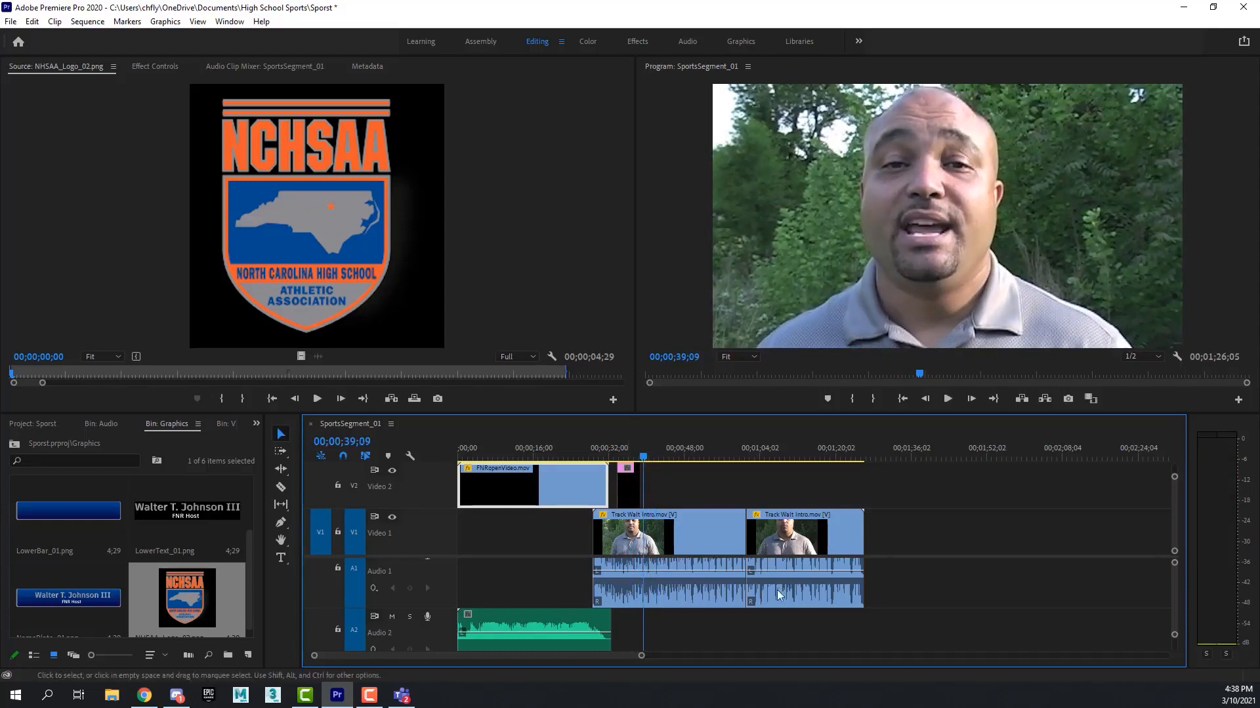
# - Shift the logo clip earlier on Video 2 to about 00;00;32;25 and set the playhead to 00;00;32;28
pyautogui.click(631, 490)
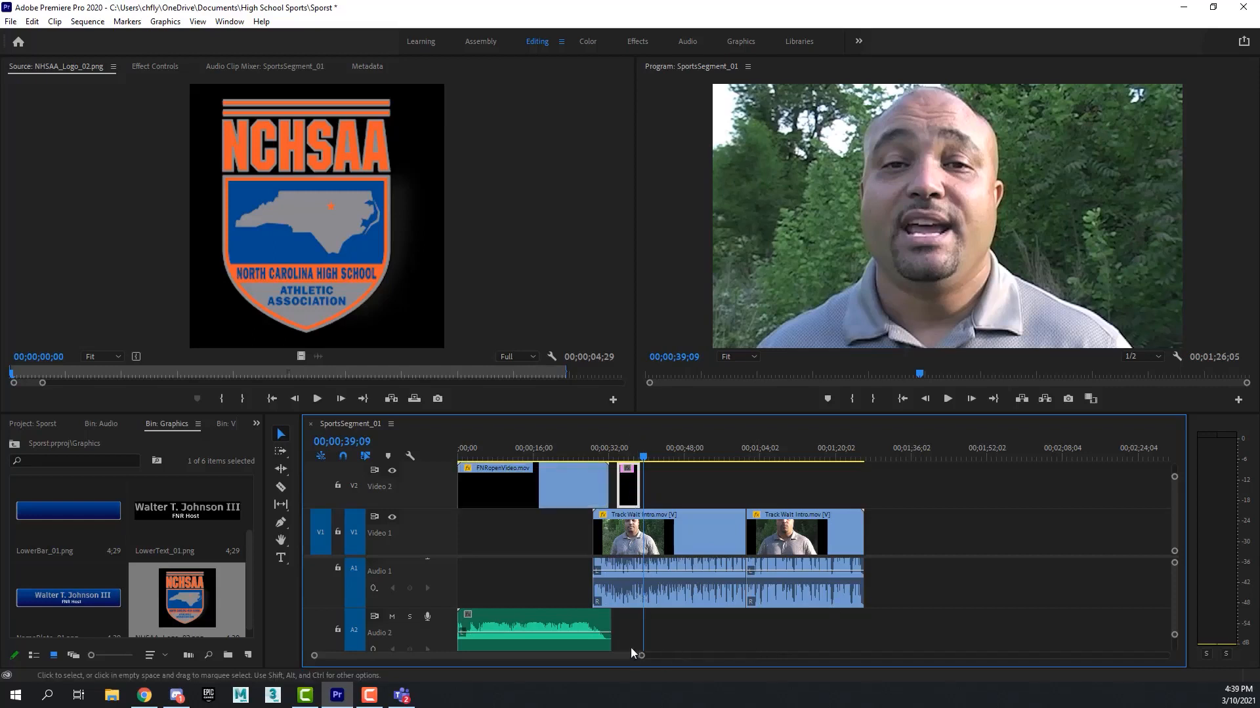
pyautogui.moveTo(642, 657); pyautogui.dragTo(504, 661)
pyautogui.moveTo(738, 487); pyautogui.dragTo(692, 486)
pyautogui.moveTo(573, 447)
pyautogui.mouseDown()
pyautogui.moveTo(519, 450)
pyautogui.moveTo(551, 452)
pyautogui.mouseUp()
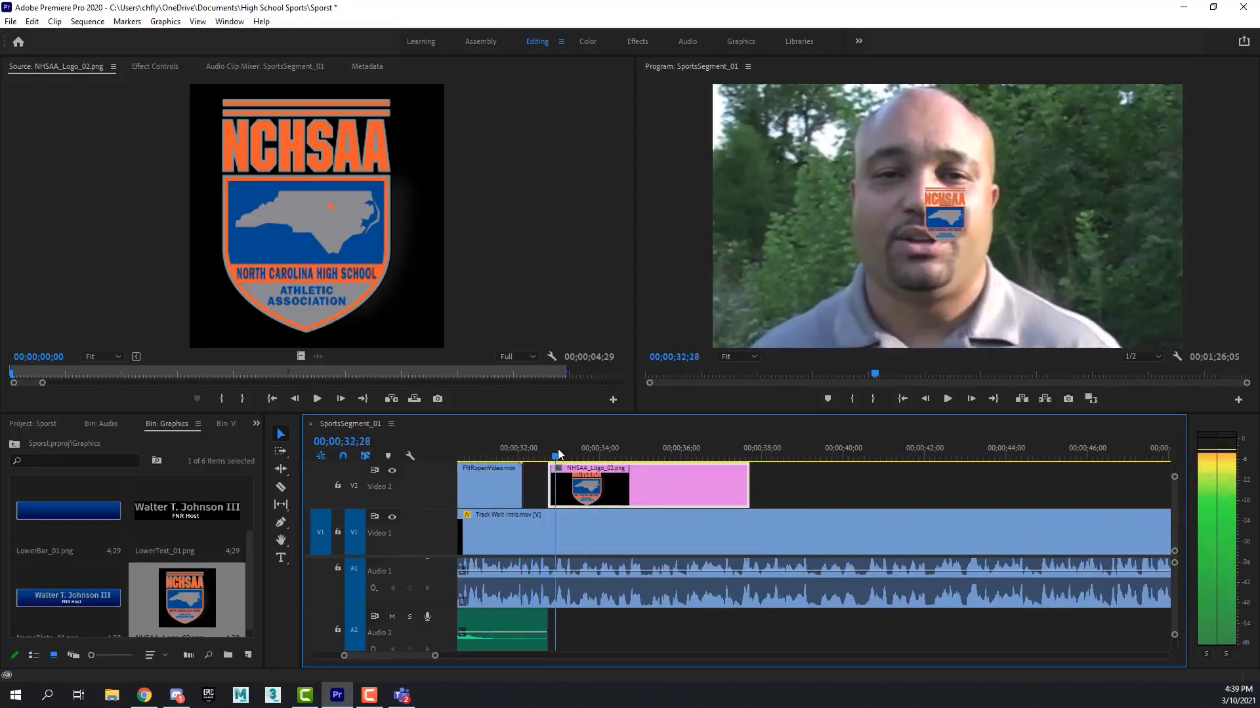
pyautogui.moveTo(551, 456)
pyautogui.mouseDown()
pyautogui.moveTo(524, 457)
pyautogui.moveTo(555, 458)
pyautogui.mouseUp()
# - Reposition the logo clip to 177, 918 in the lower-left corner of the frame
pyautogui.click(937, 209)
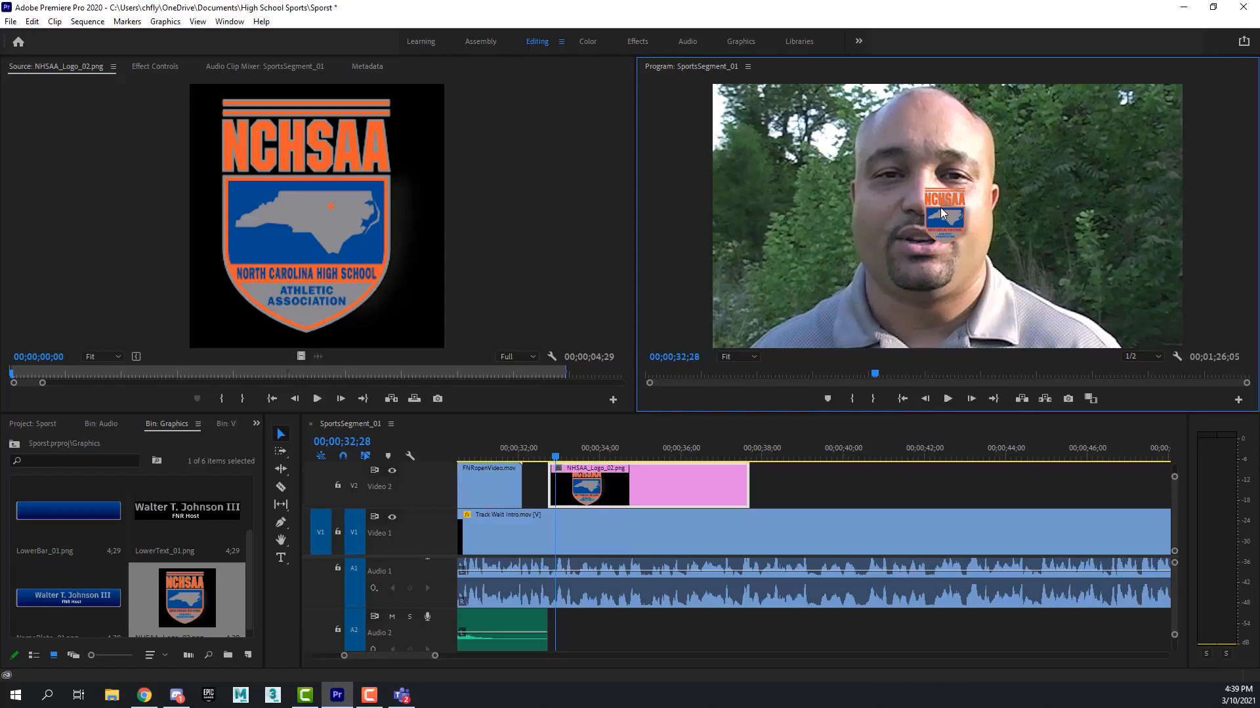
pyautogui.click(636, 487)
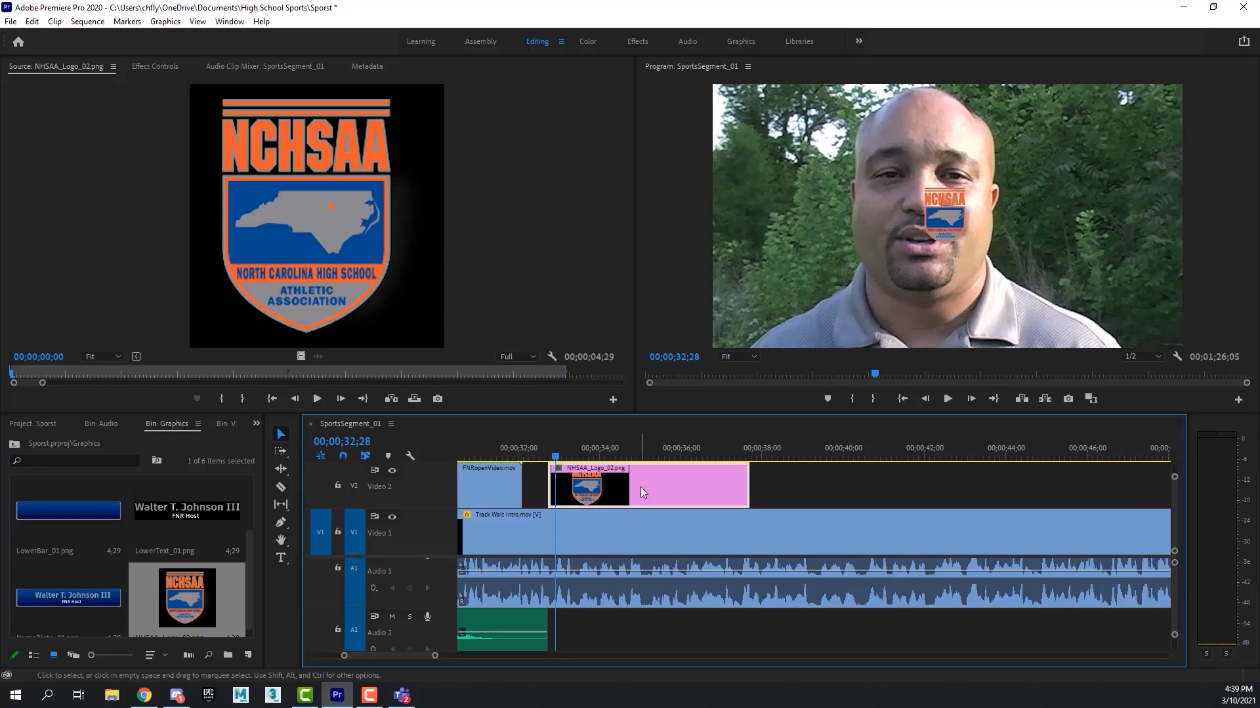
pyautogui.click(148, 66)
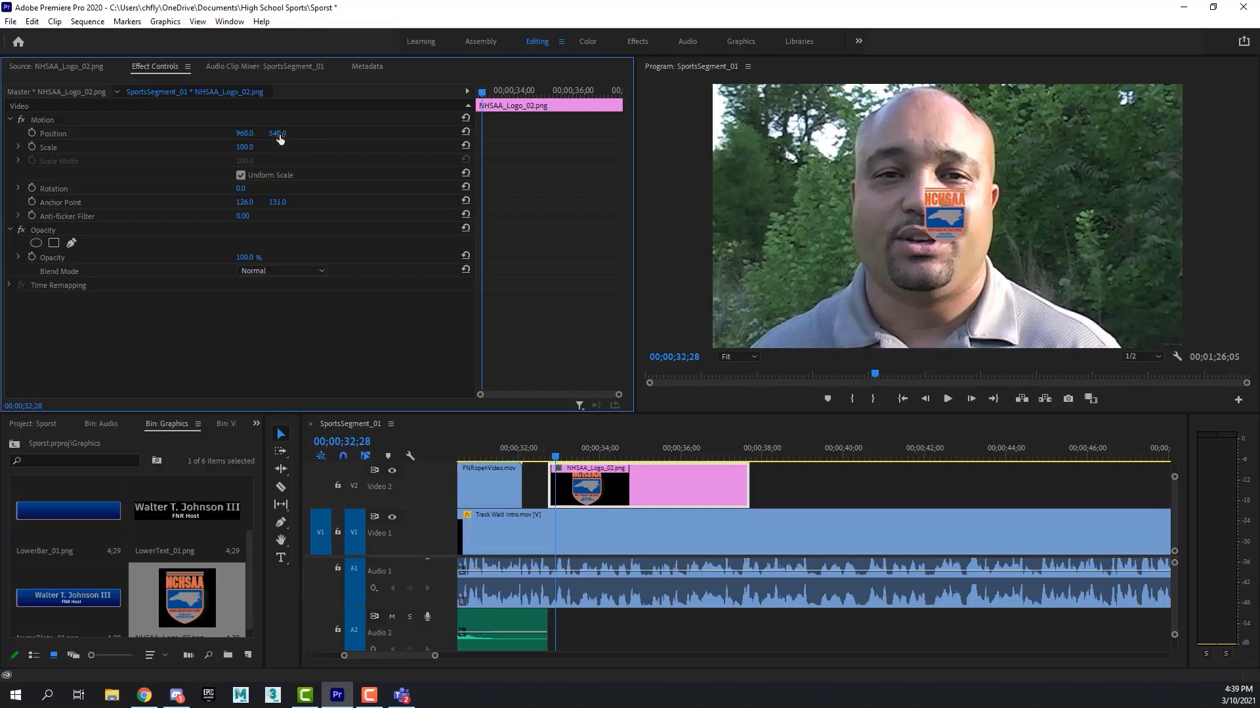
pyautogui.moveTo(278, 134); pyautogui.dragTo(494, 134)
pyautogui.moveTo(244, 134); pyautogui.dragTo(2, 135)
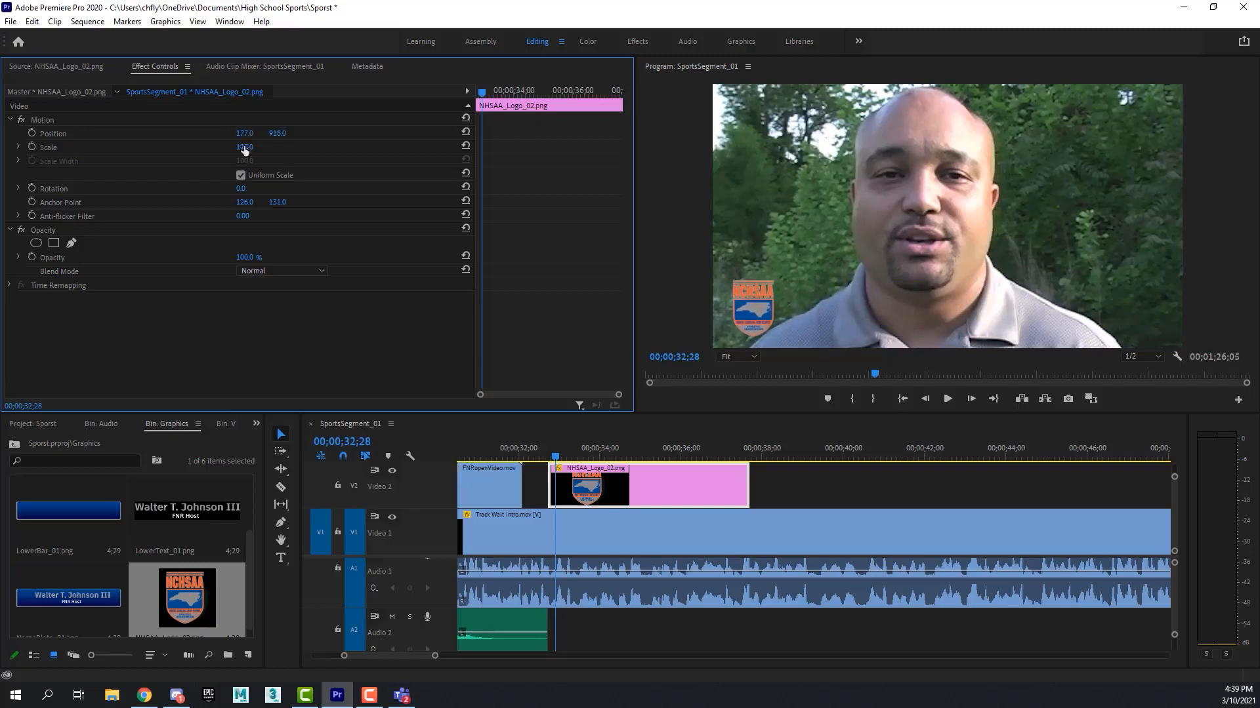
# - Set the logo clip's scale to 150
pyautogui.moveTo(244, 148); pyautogui.dragTo(276, 149)
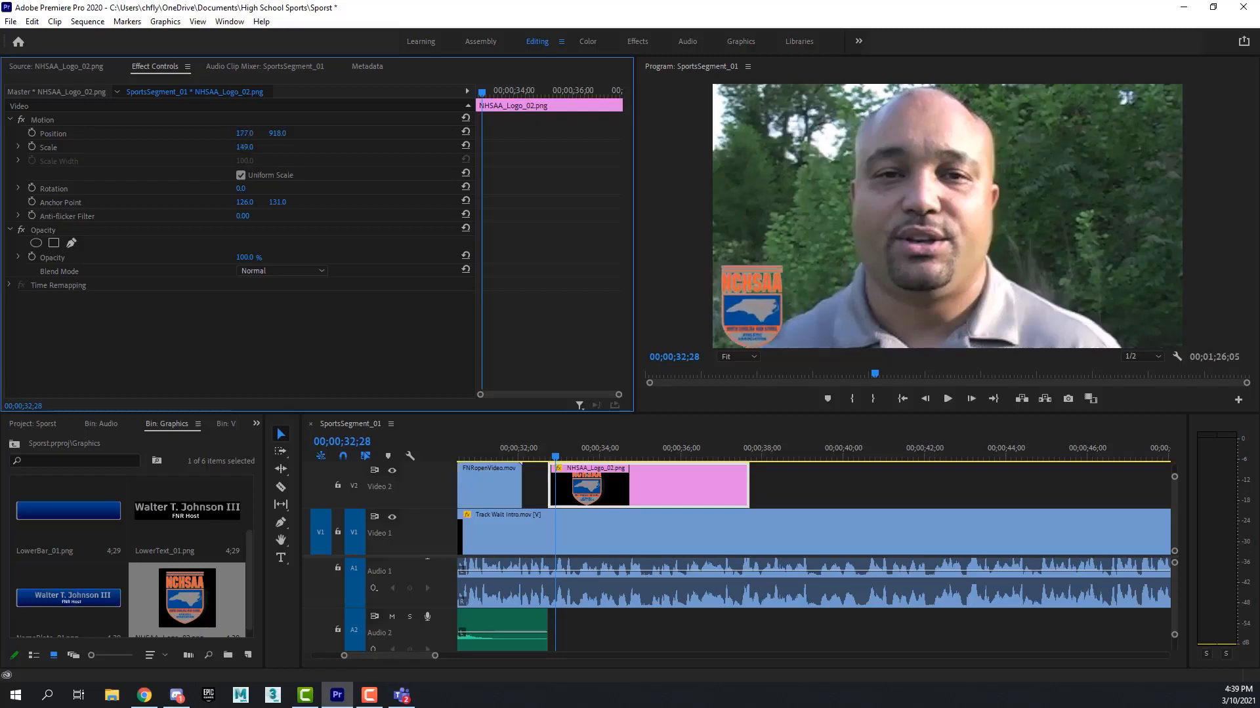
pyautogui.click(252, 147)
pyautogui.write('150')
pyautogui.press('Return')
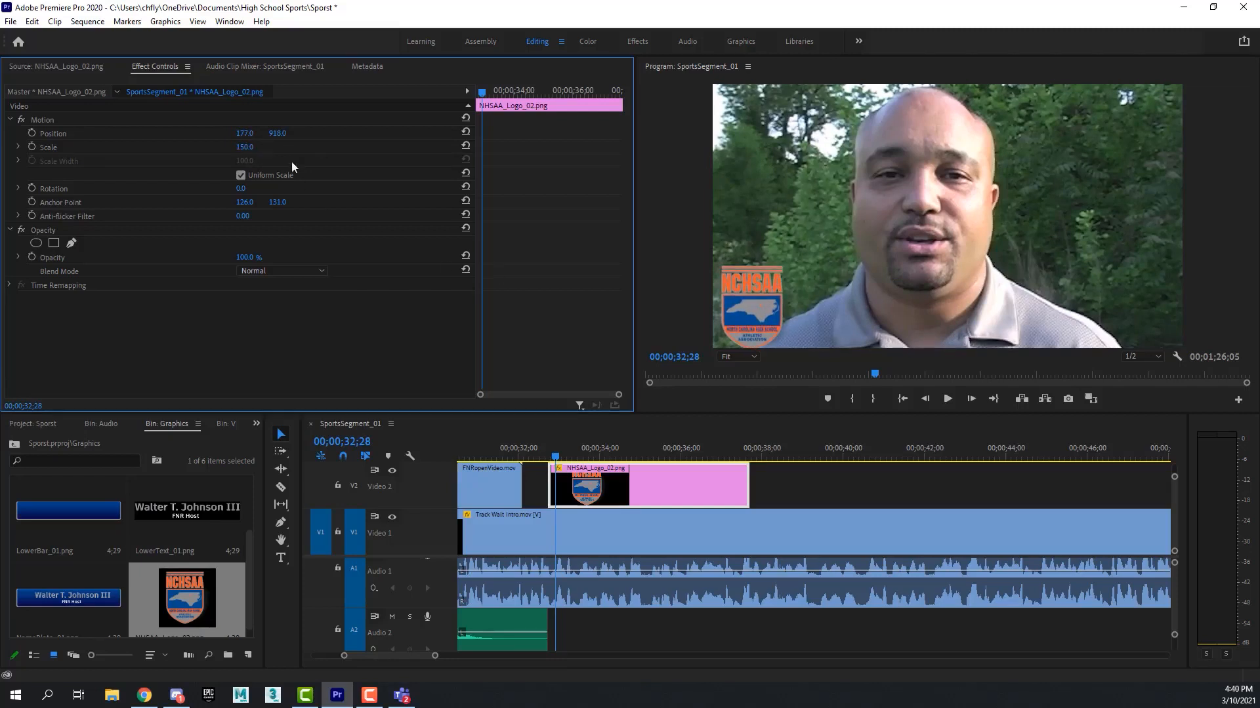
# - Move the logo below the frame to position 204, 1260 and enable Position keyframing at 00;00;32;28
pyautogui.moveTo(274, 135)
pyautogui.mouseDown()
pyautogui.moveTo(252, 134)
pyautogui.moveTo(285, 135)
pyautogui.mouseUp()
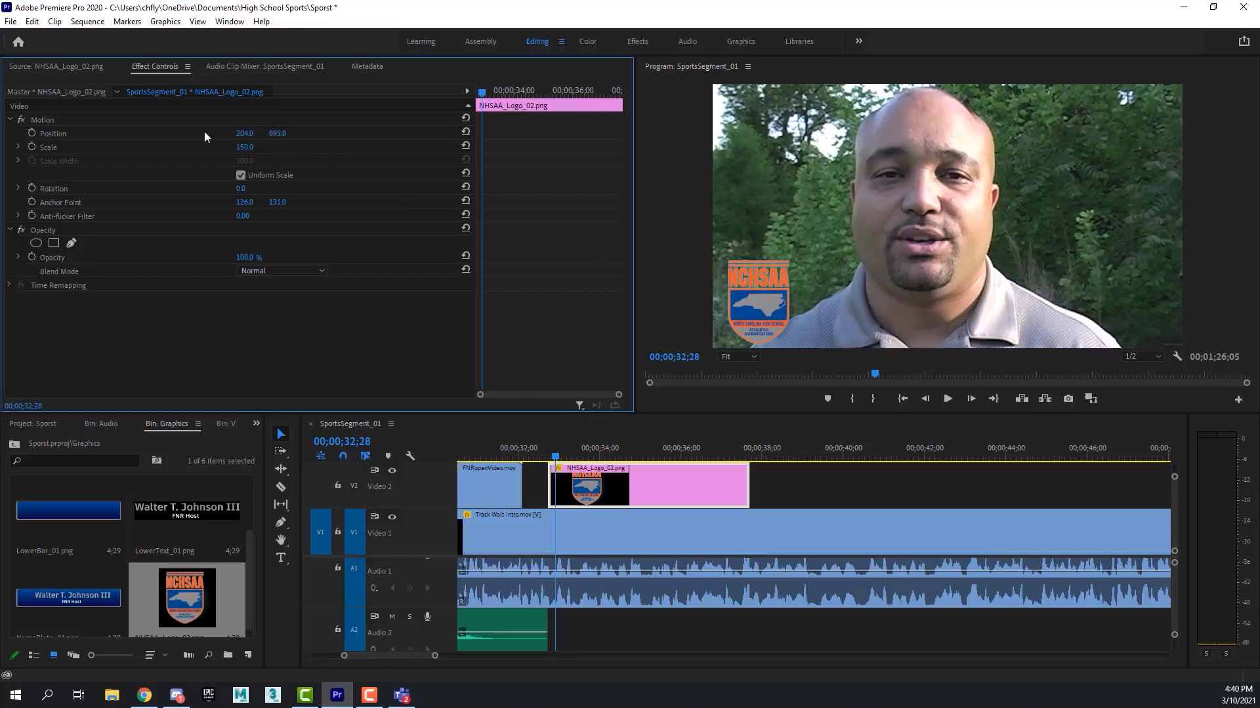
pyautogui.moveTo(277, 133); pyautogui.dragTo(515, 132)
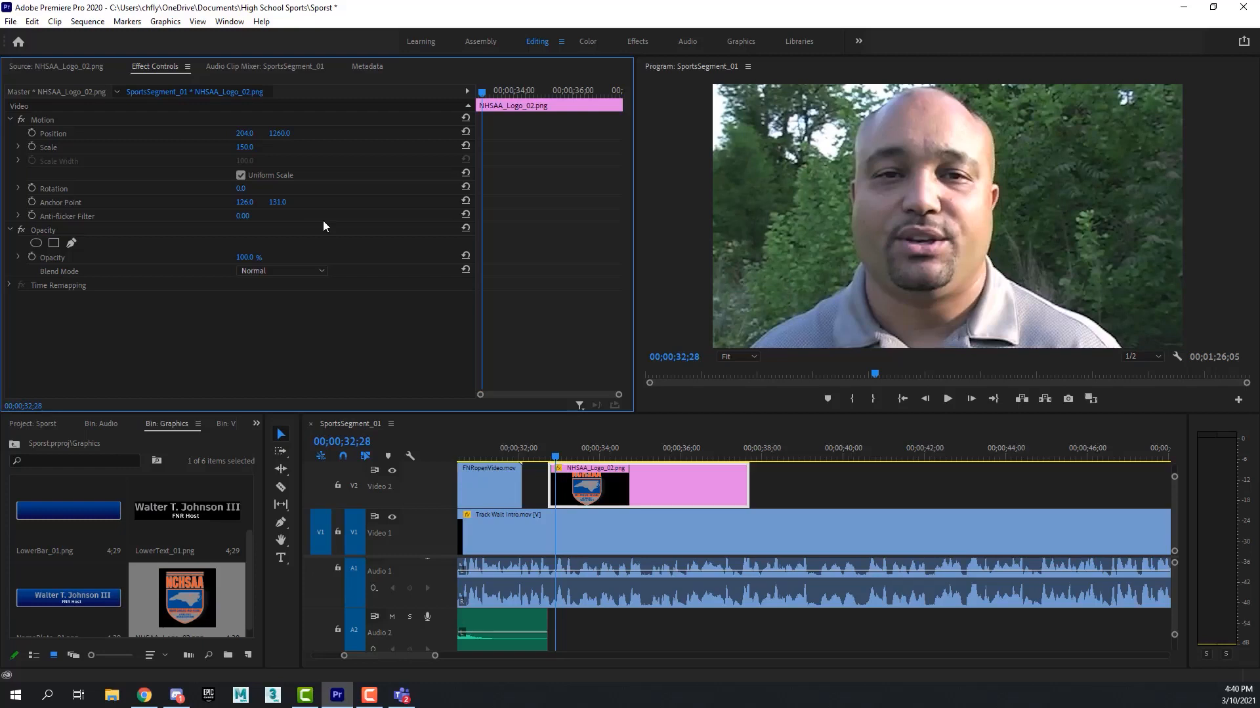
pyautogui.click(32, 133)
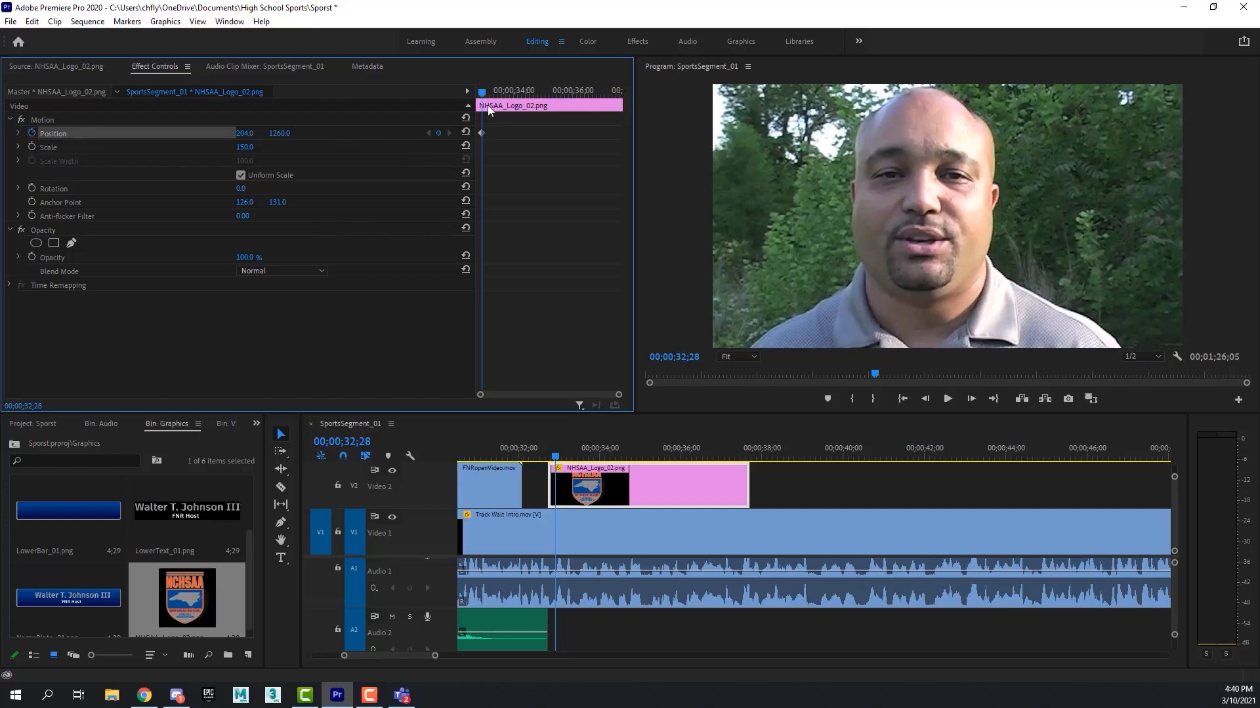
# - Add a second Position keyframe at 00;00;33;08 with the logo raised into the frame at 204, 893
pyautogui.press('Right')
pyautogui.press('Right')
pyautogui.press('Right')
pyautogui.press('Right')
pyautogui.press('Right')
pyautogui.press('Right')
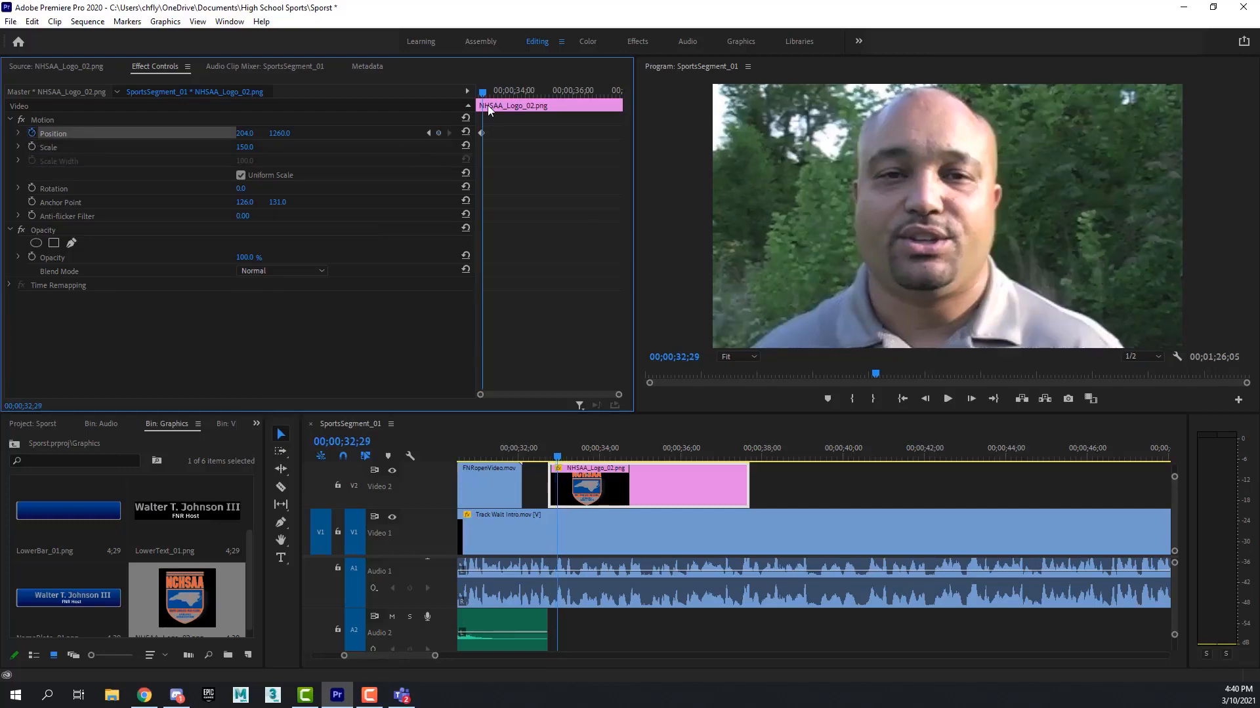
pyautogui.press('Right')
pyautogui.press('Right')
pyautogui.press('Right')
pyautogui.press('Right')
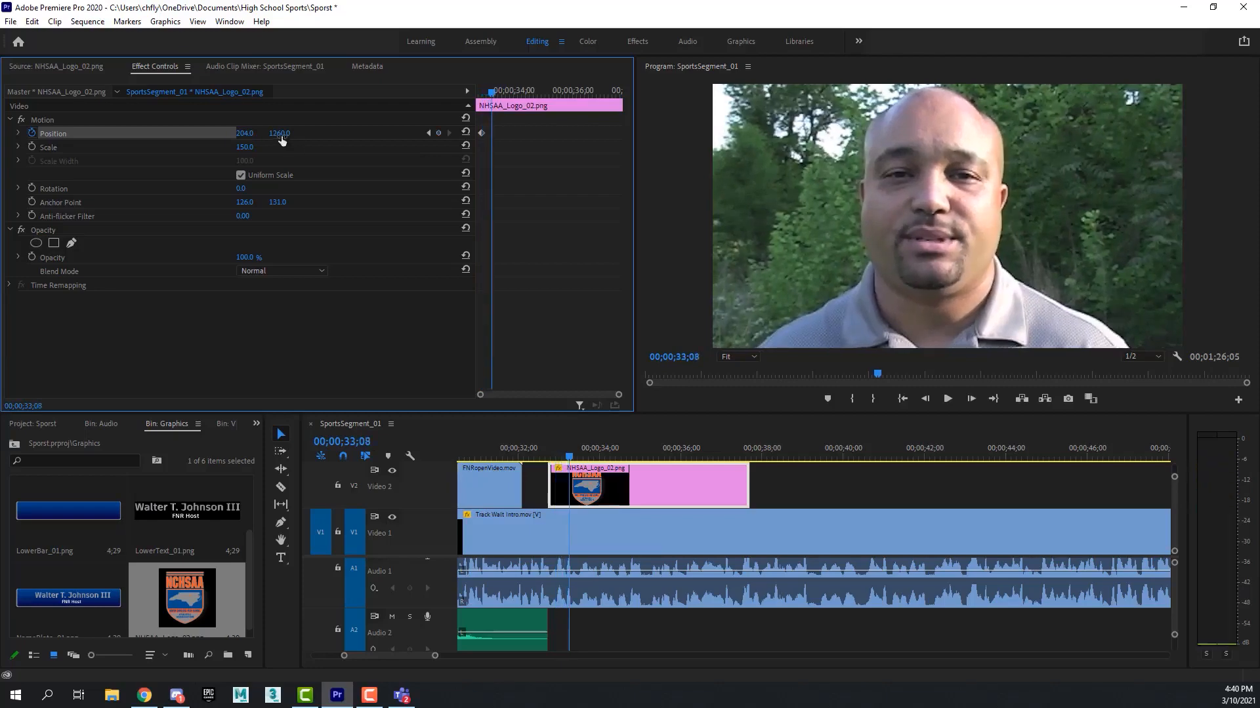
pyautogui.moveTo(277, 140); pyautogui.dragTo(37, 140)
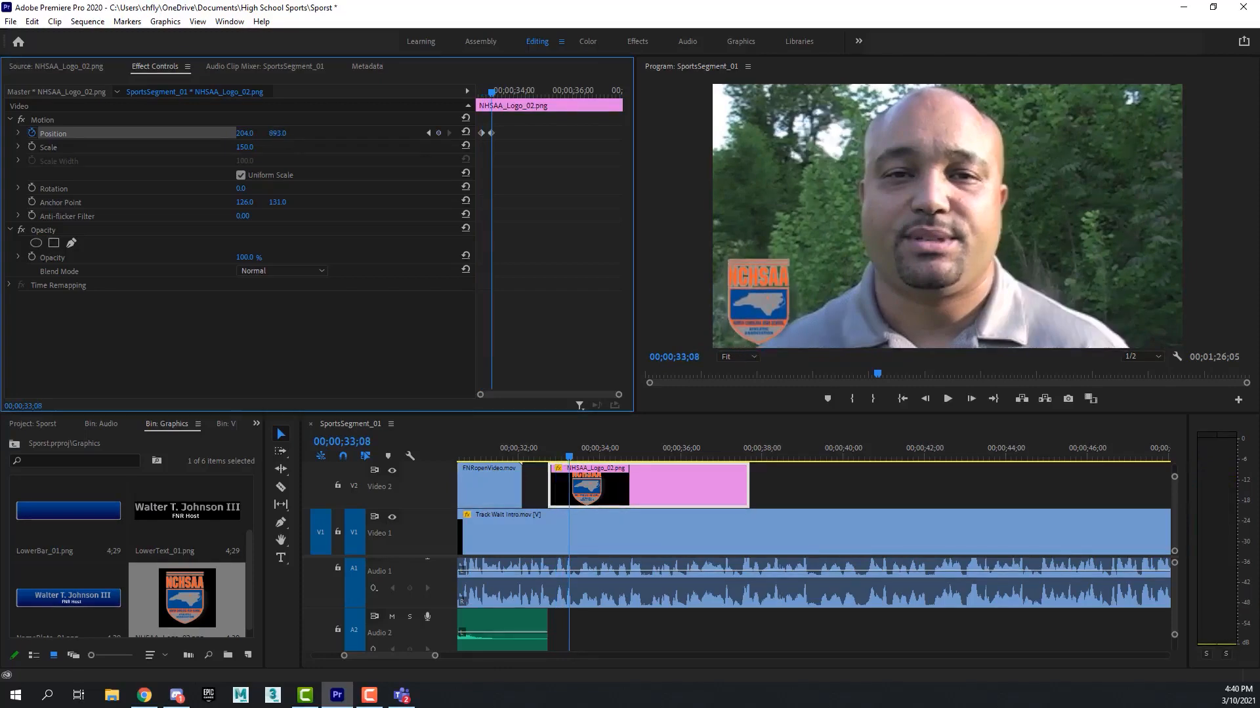
# - Play the logo's rise from the start of its clip to review the animation
pyautogui.click(479, 93)
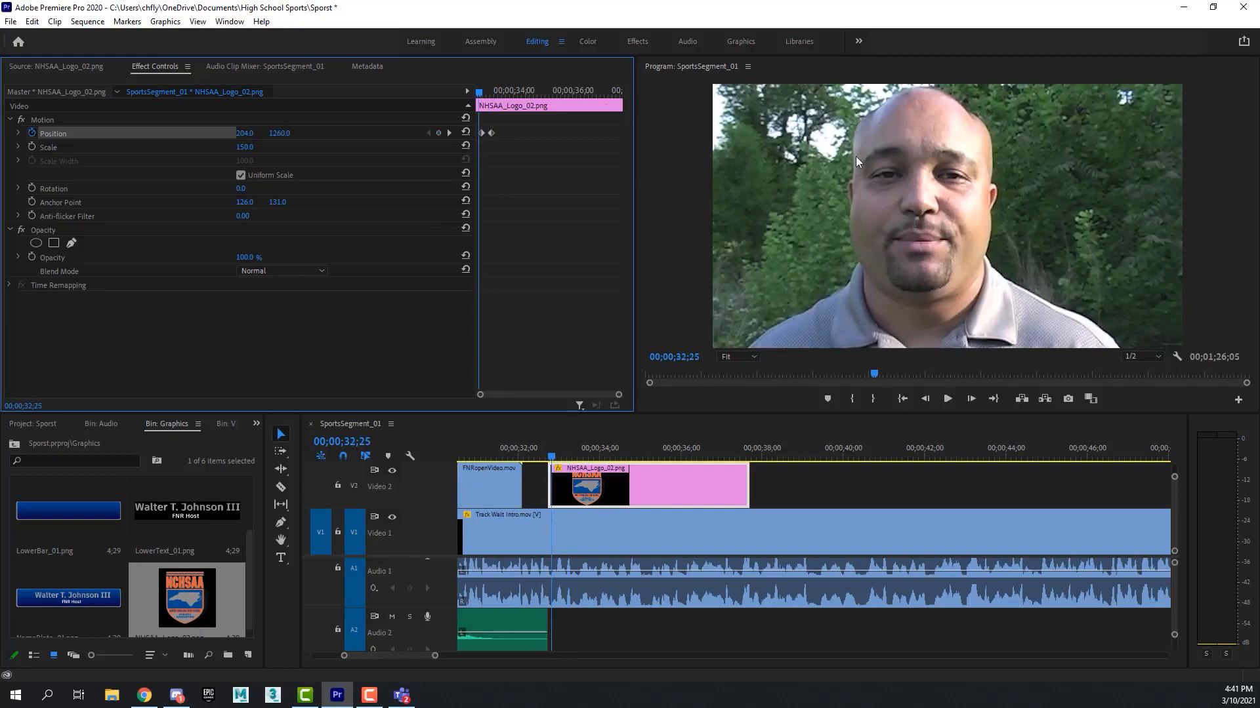
pyautogui.press('space')
pyautogui.press('space')
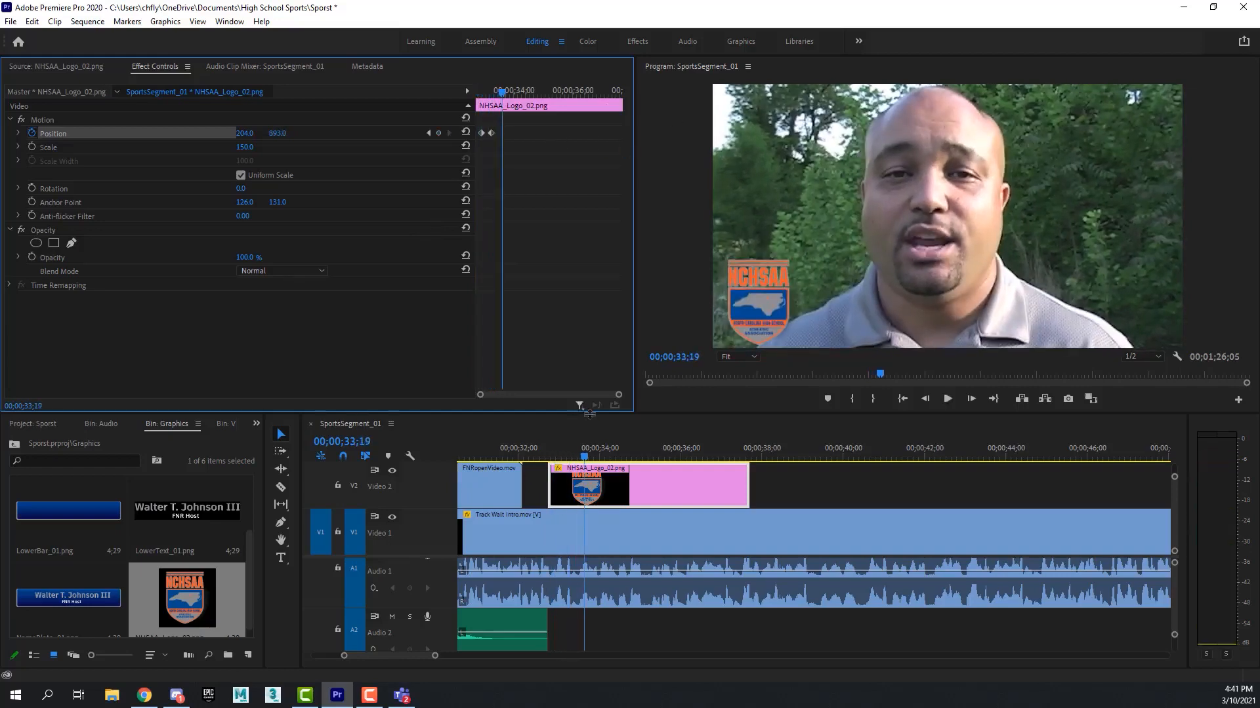
# - Move the logo's second Position keyframe earlier to about 00;00;33;05 and review the faster rise
pyautogui.moveTo(620, 396); pyautogui.dragTo(550, 396)
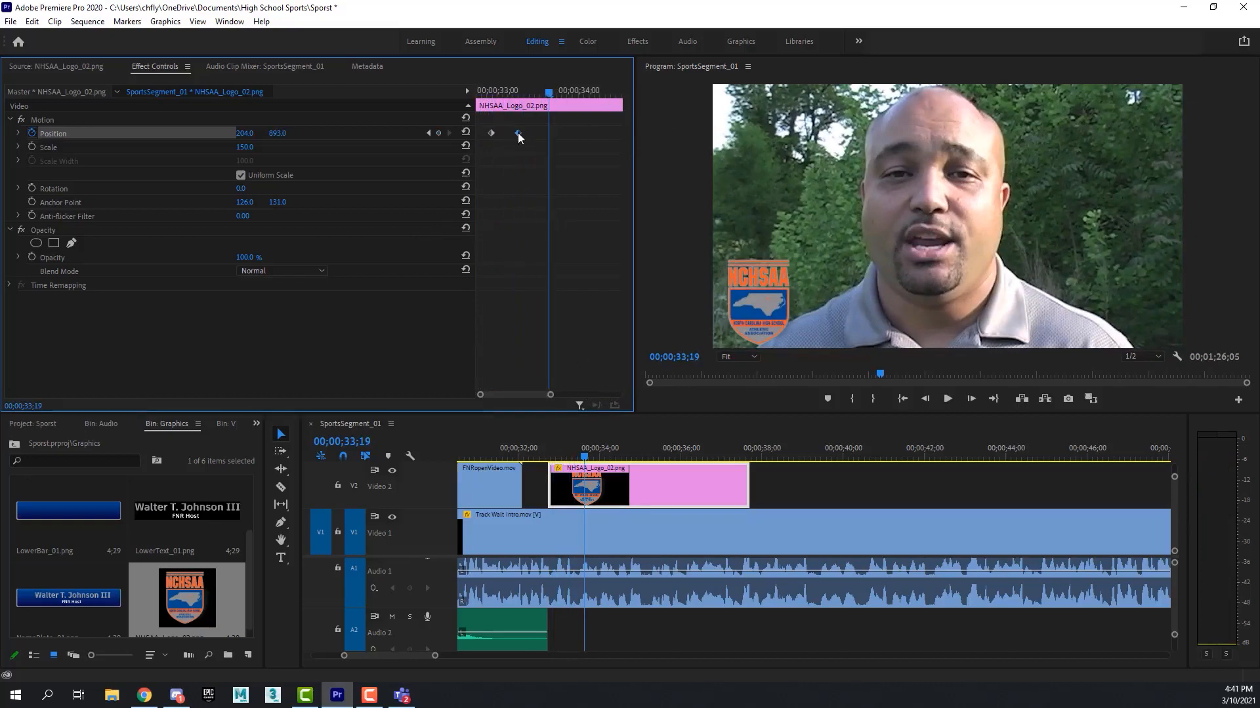
pyautogui.moveTo(517, 133); pyautogui.dragTo(510, 132)
pyautogui.moveTo(548, 94); pyautogui.dragTo(475, 94)
pyautogui.press('space')
pyautogui.press('space')
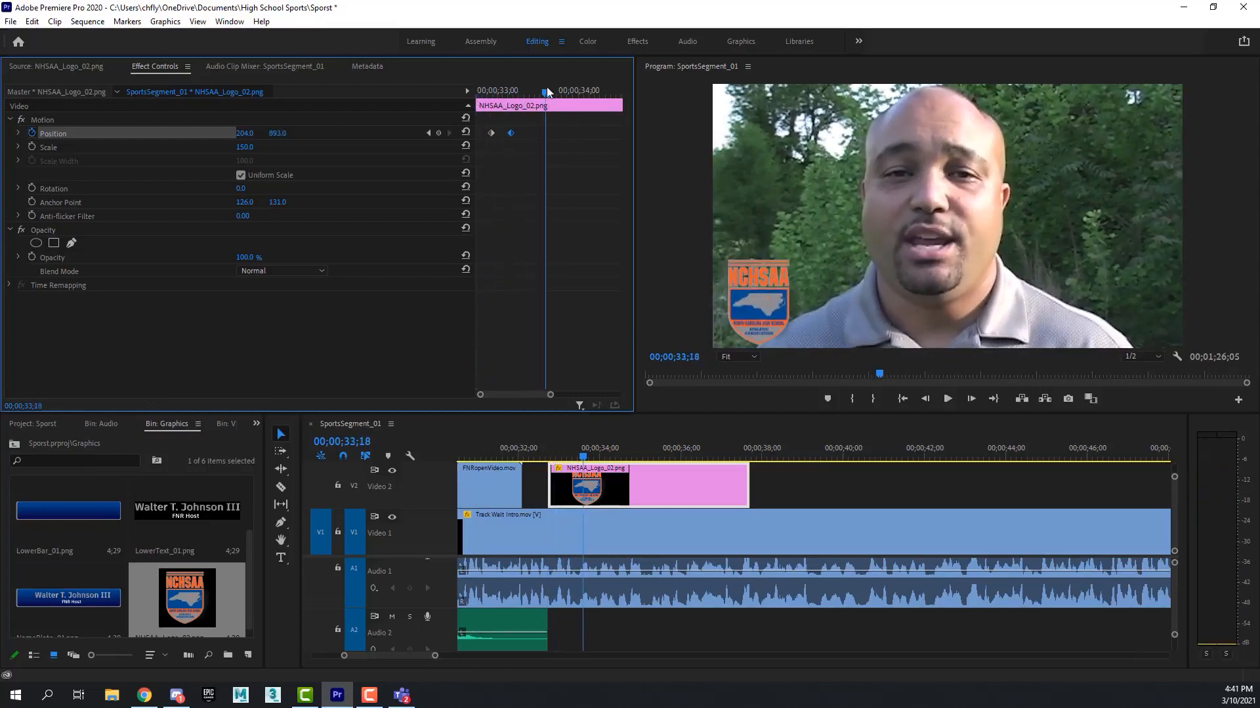
pyautogui.moveTo(551, 93); pyautogui.dragTo(500, 94)
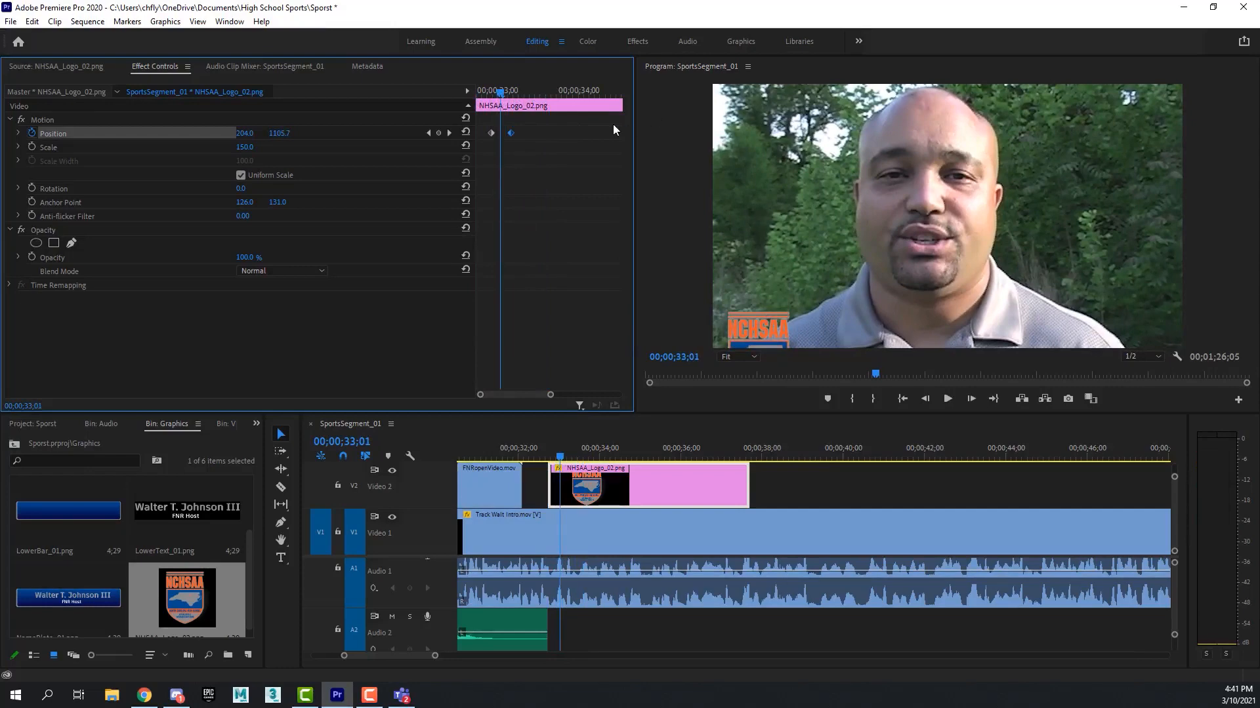
pyautogui.moveTo(504, 99); pyautogui.dragTo(510, 96)
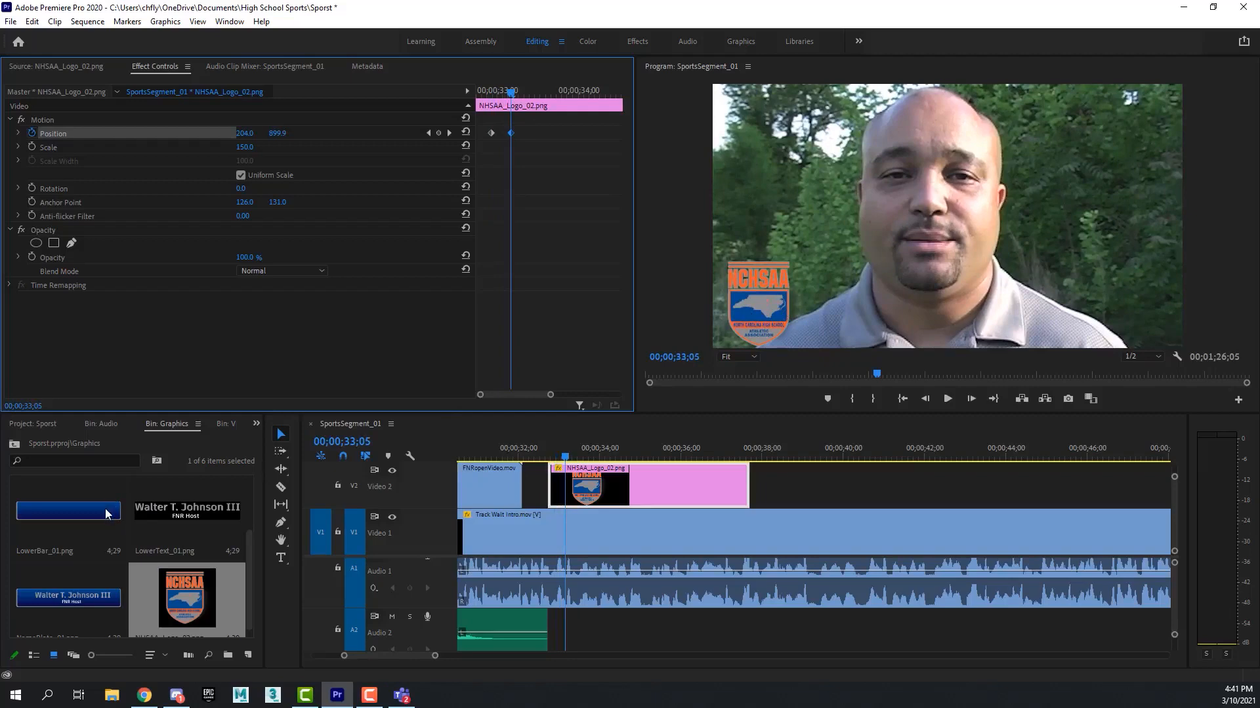
# - Place LowerBar_01.png on Video 3 directly above the logo clip and move the playhead to 00;00;33;14
pyautogui.moveTo(1175, 477); pyautogui.dragTo(1184, 466)
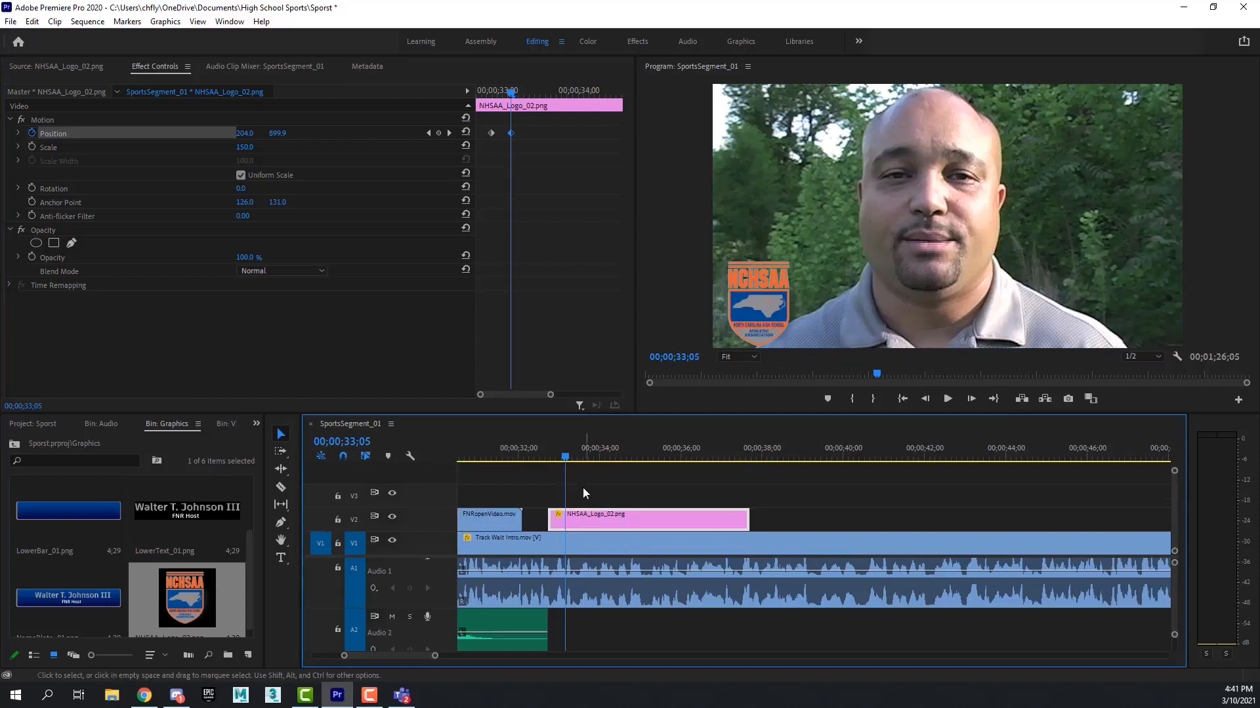
pyautogui.moveTo(1174, 472); pyautogui.dragTo(1175, 473)
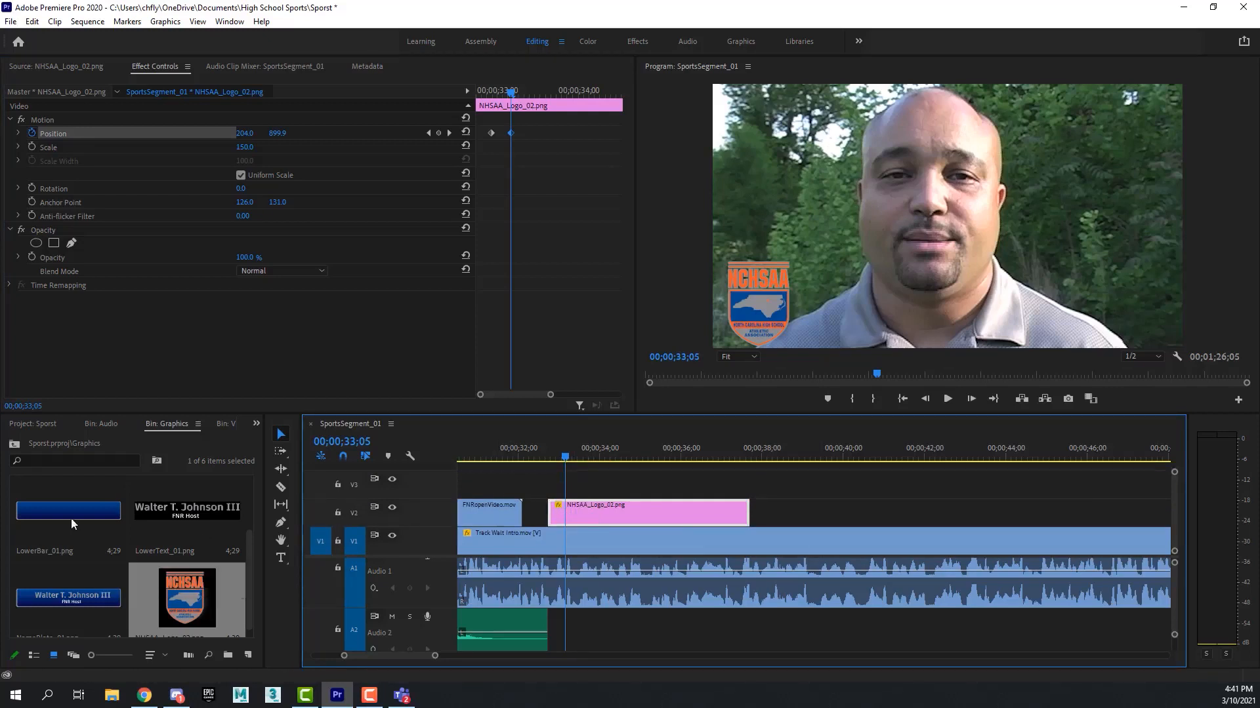
pyautogui.moveTo(56, 515); pyautogui.dragTo(577, 489)
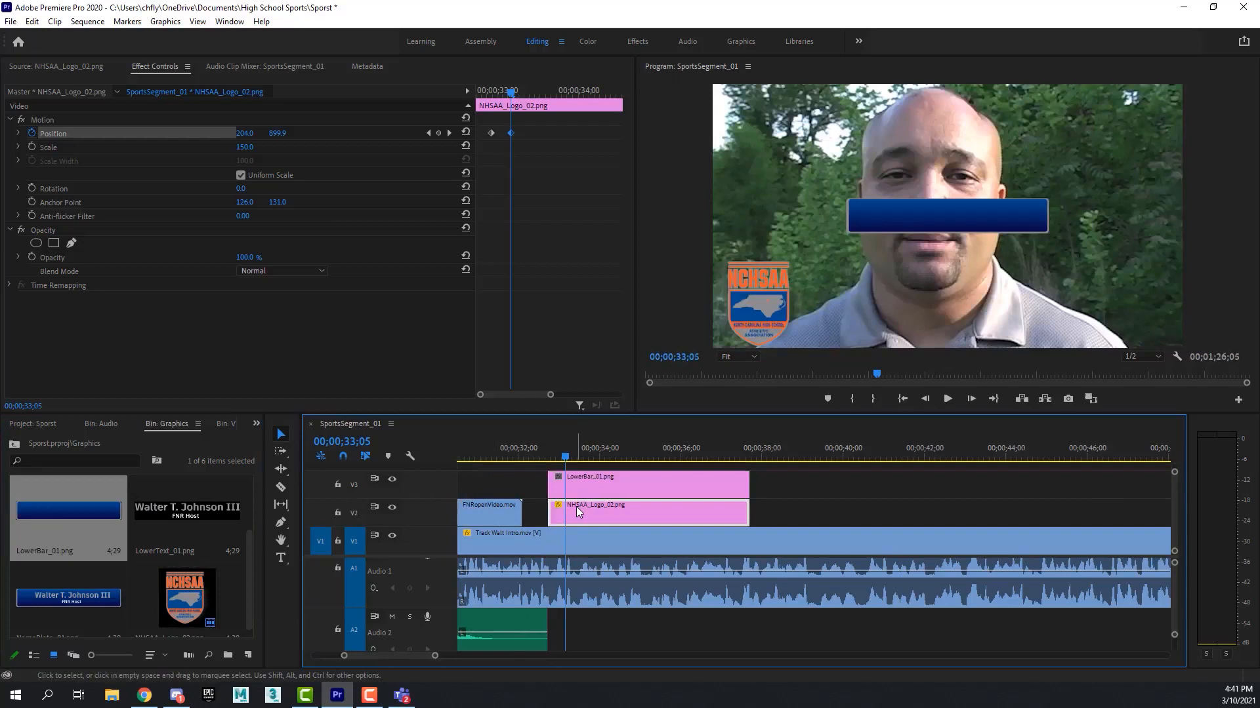
pyautogui.moveTo(567, 457); pyautogui.dragTo(577, 453)
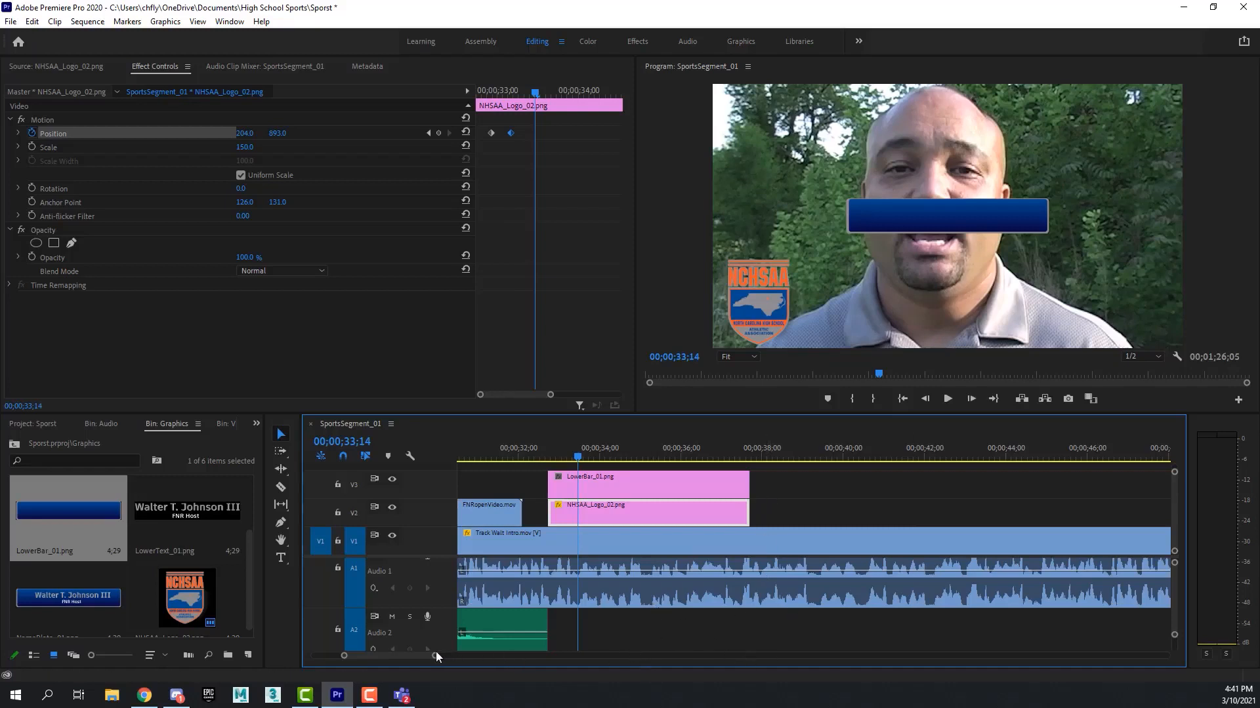
# - Extend the NHSAA_Logo_02.png and LowerBar_01.png clips to the end of the interview footage on Video 1
pyautogui.moveTo(435, 657); pyautogui.dragTo(528, 656)
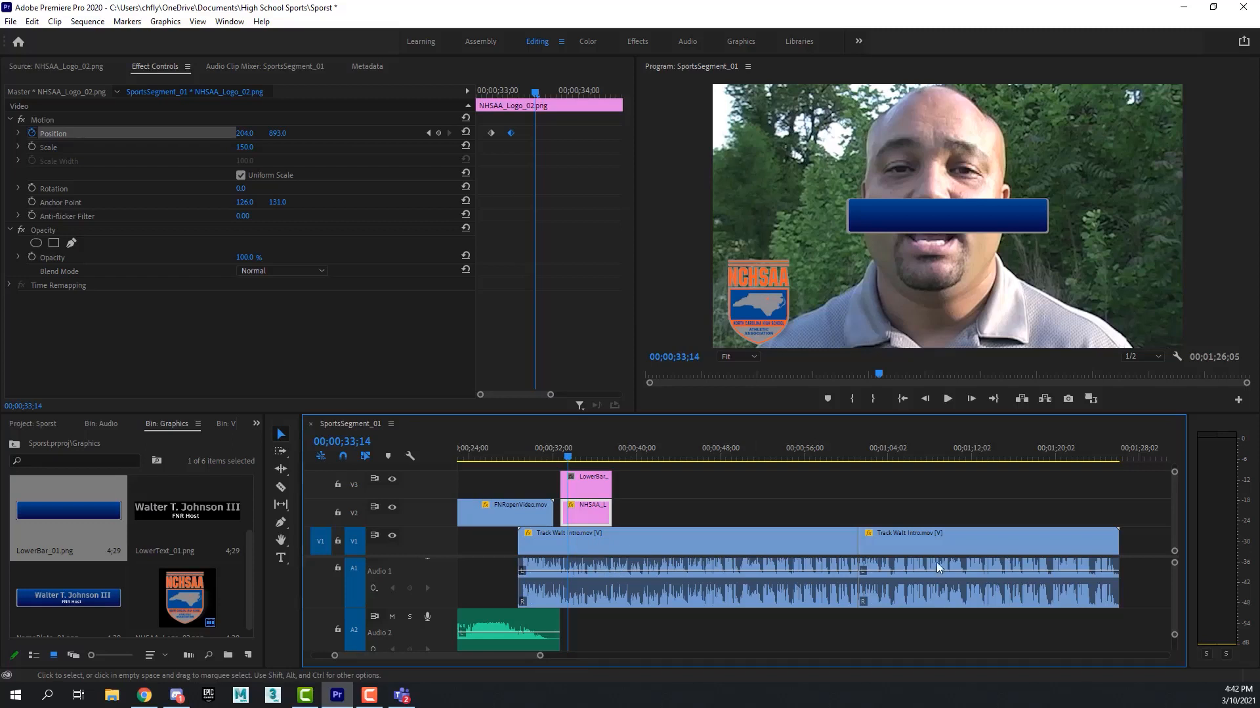
pyautogui.click(593, 476)
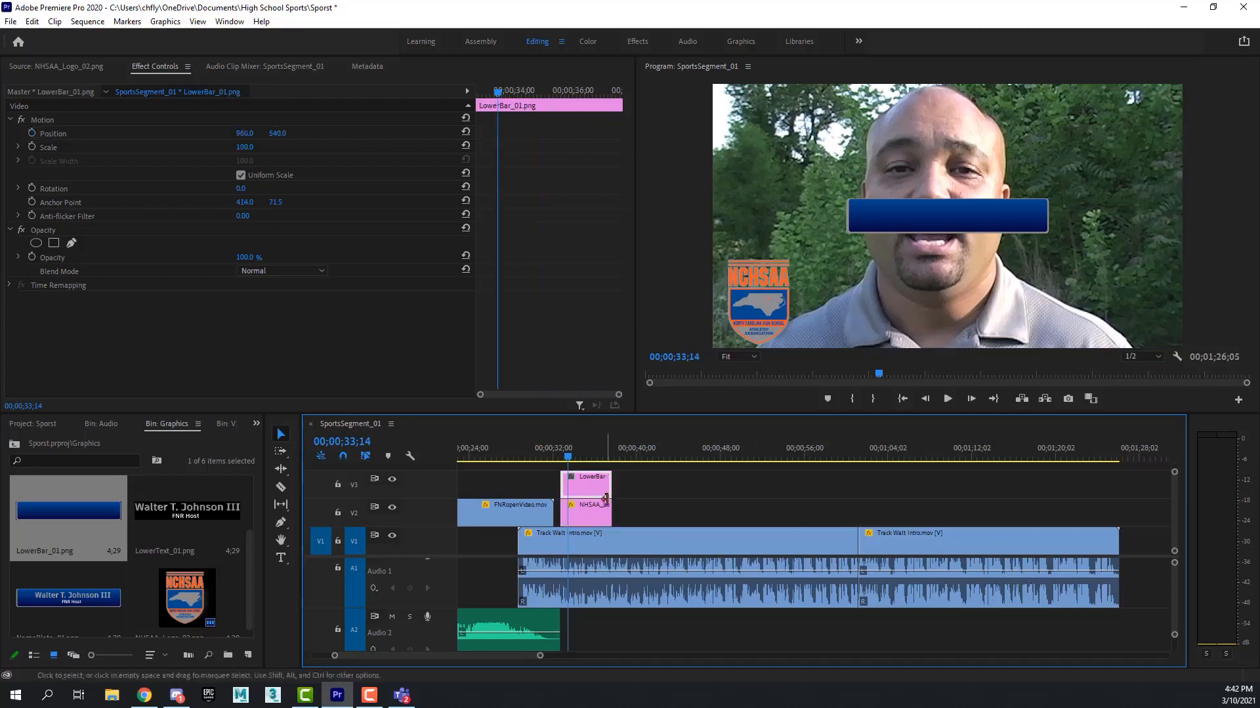
pyautogui.click(602, 505)
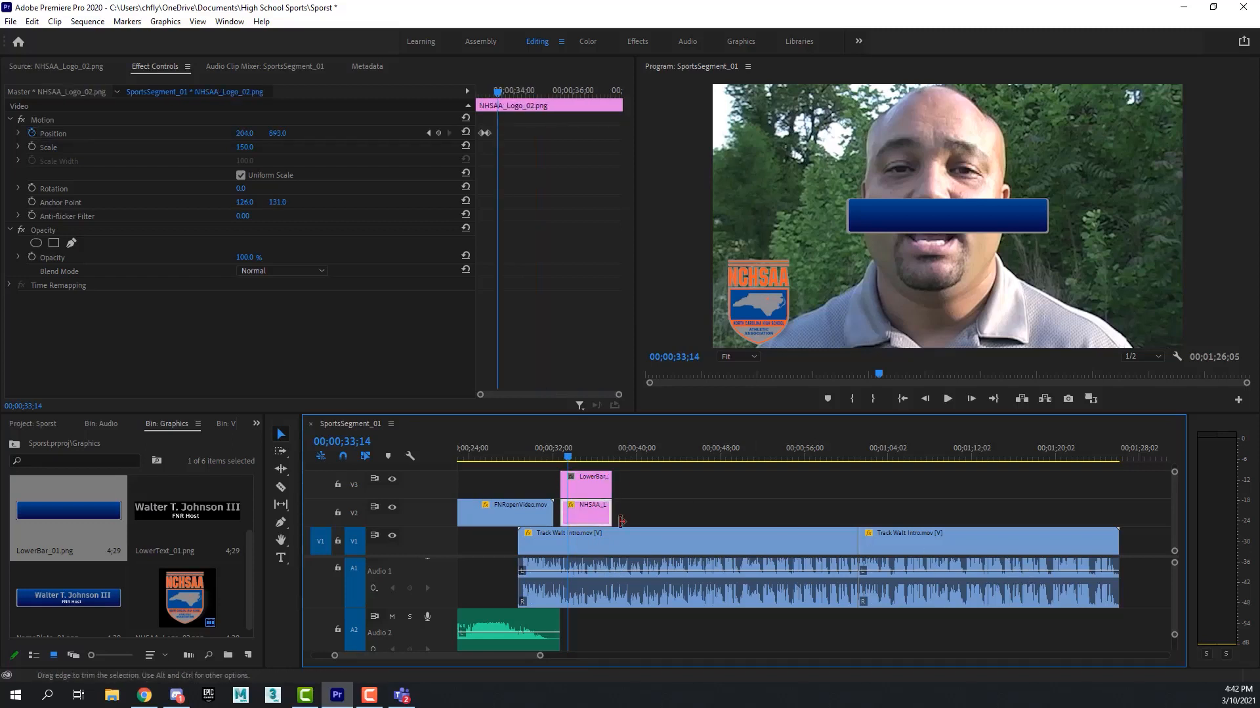
pyautogui.moveTo(608, 519); pyautogui.dragTo(1117, 535)
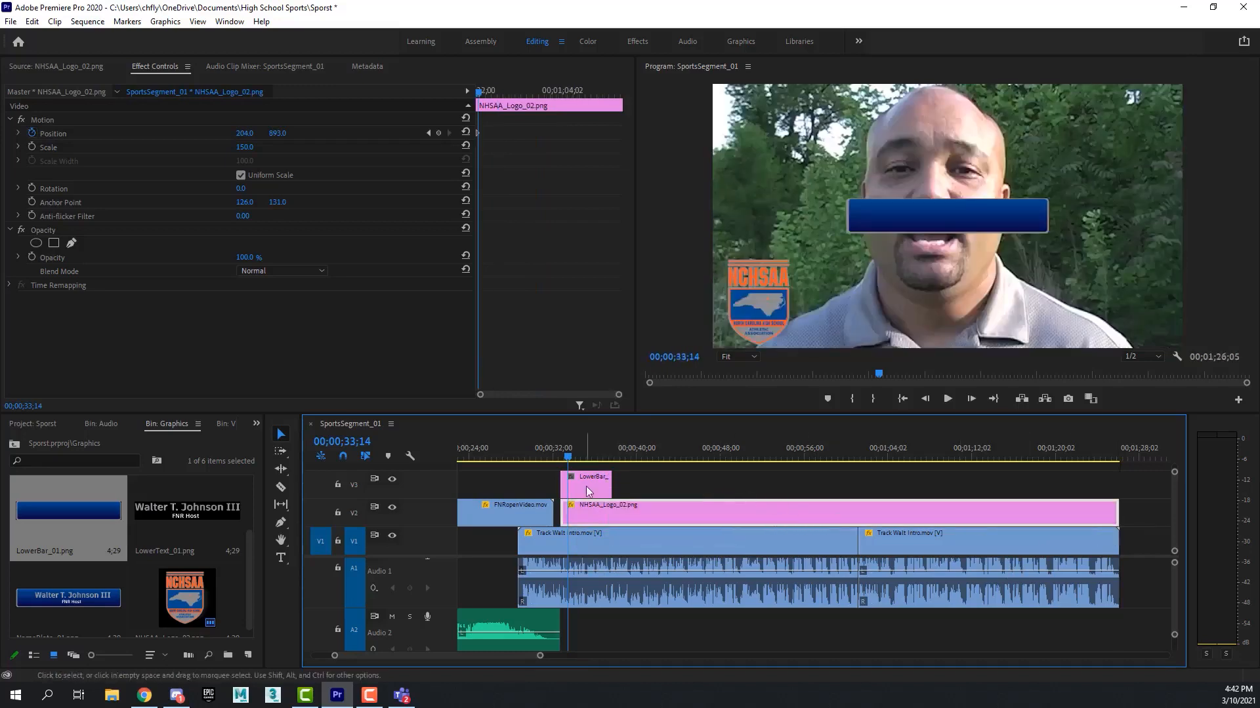
pyautogui.moveTo(611, 489); pyautogui.dragTo(1117, 498)
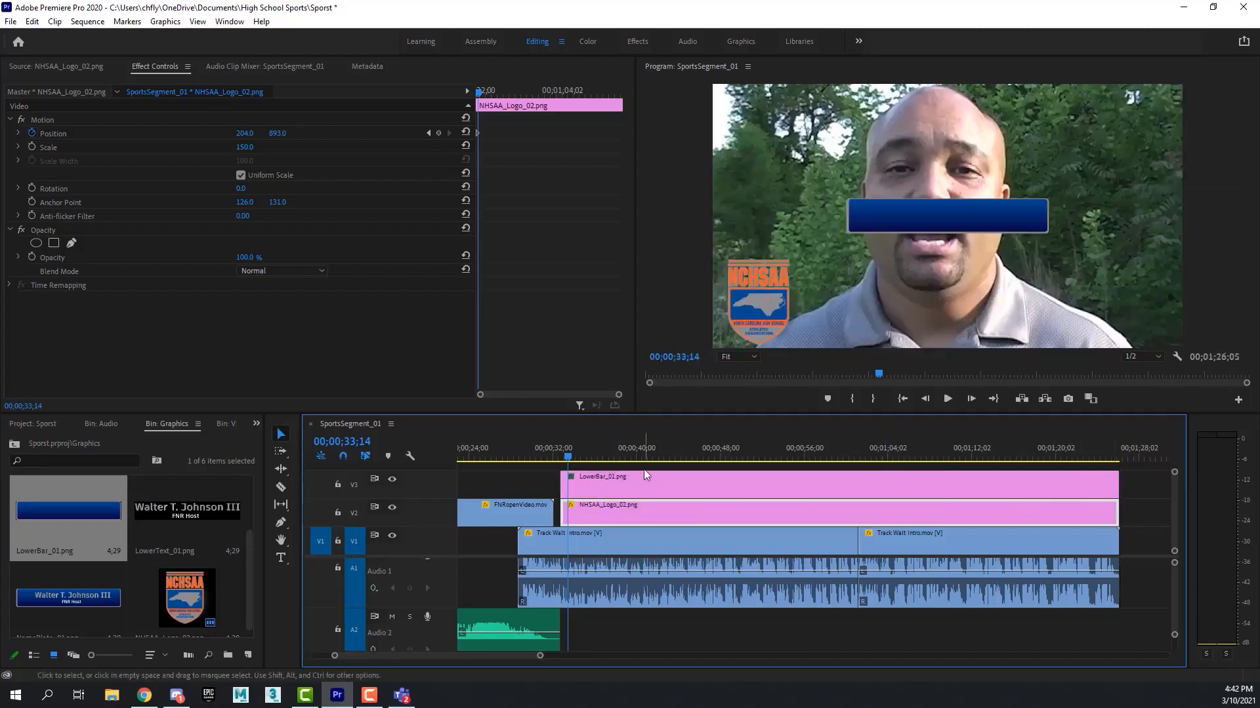
# - Set the LowerBar_01.png clip's Position to 813, 939 and its Scale to 144 so it sits beside the logo
pyautogui.moveTo(540, 658); pyautogui.dragTo(477, 660)
pyautogui.click(885, 488)
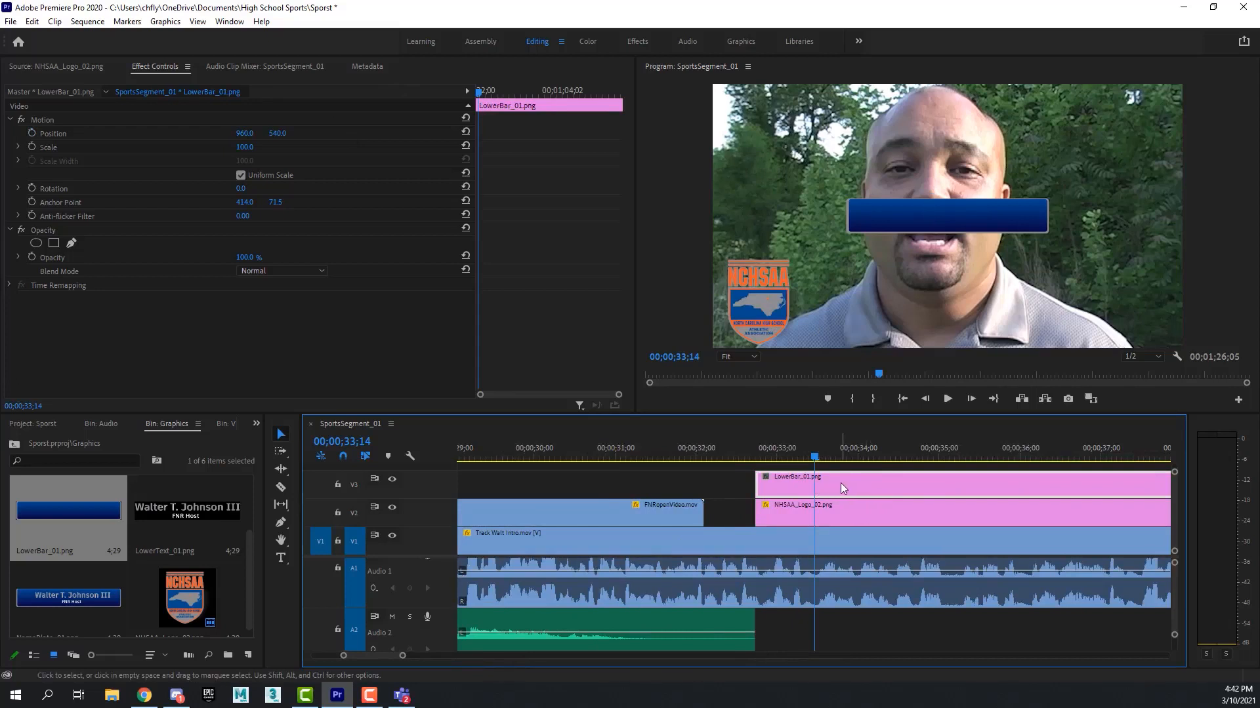
pyautogui.moveTo(277, 137); pyautogui.dragTo(523, 137)
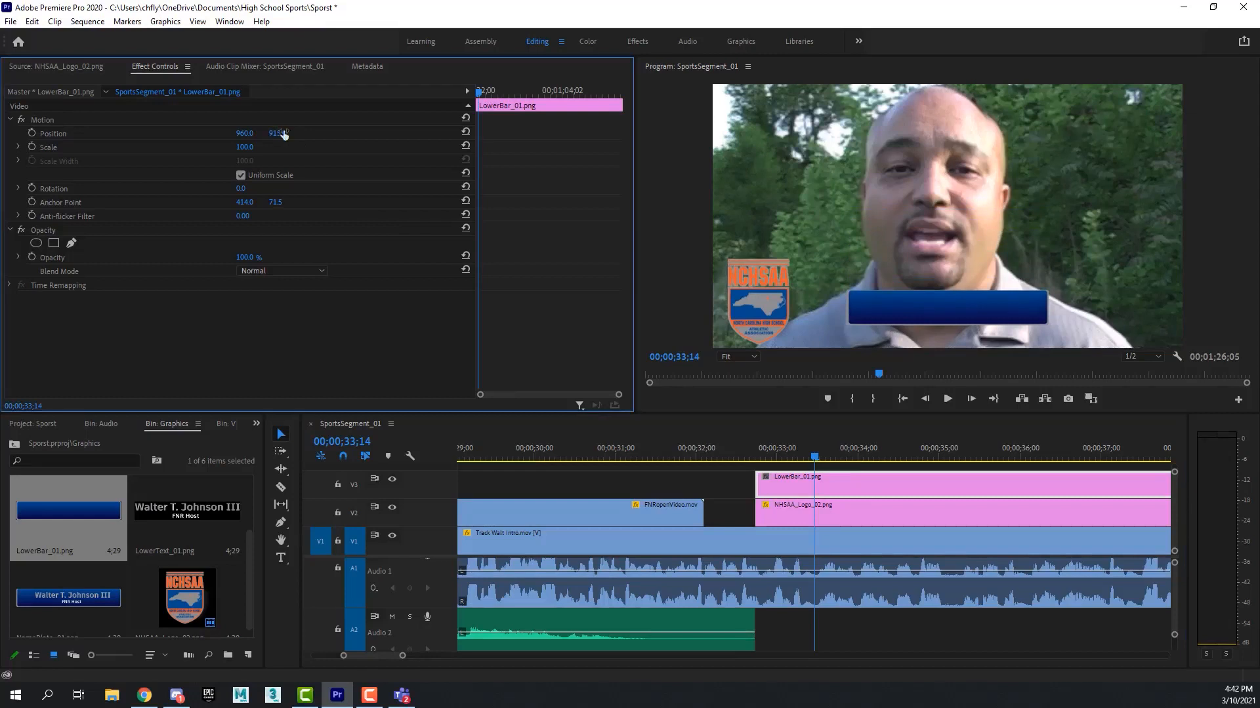
pyautogui.moveTo(246, 134); pyautogui.dragTo(71, 134)
pyautogui.moveTo(249, 147); pyautogui.dragTo(319, 133)
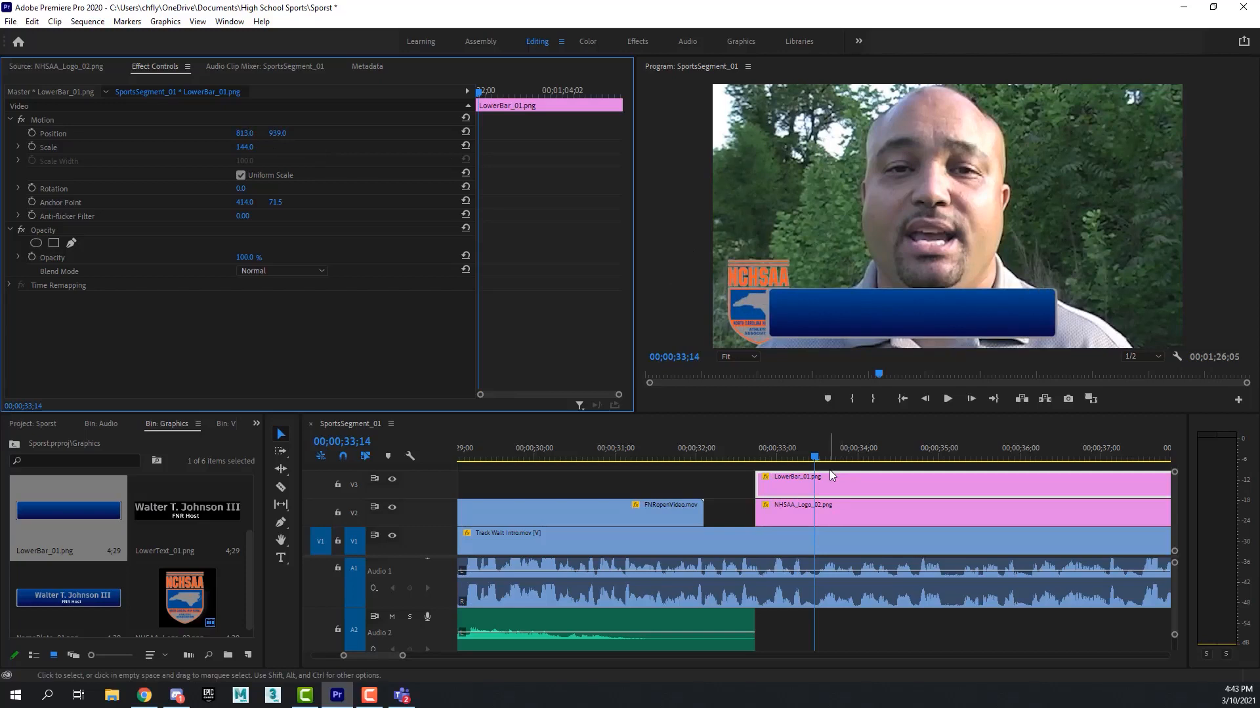
# - Add a fourth video track and rearrange the graphics so the logo is on Video 3 above LowerBar_01.png on Video 2
pyautogui.click(851, 509)
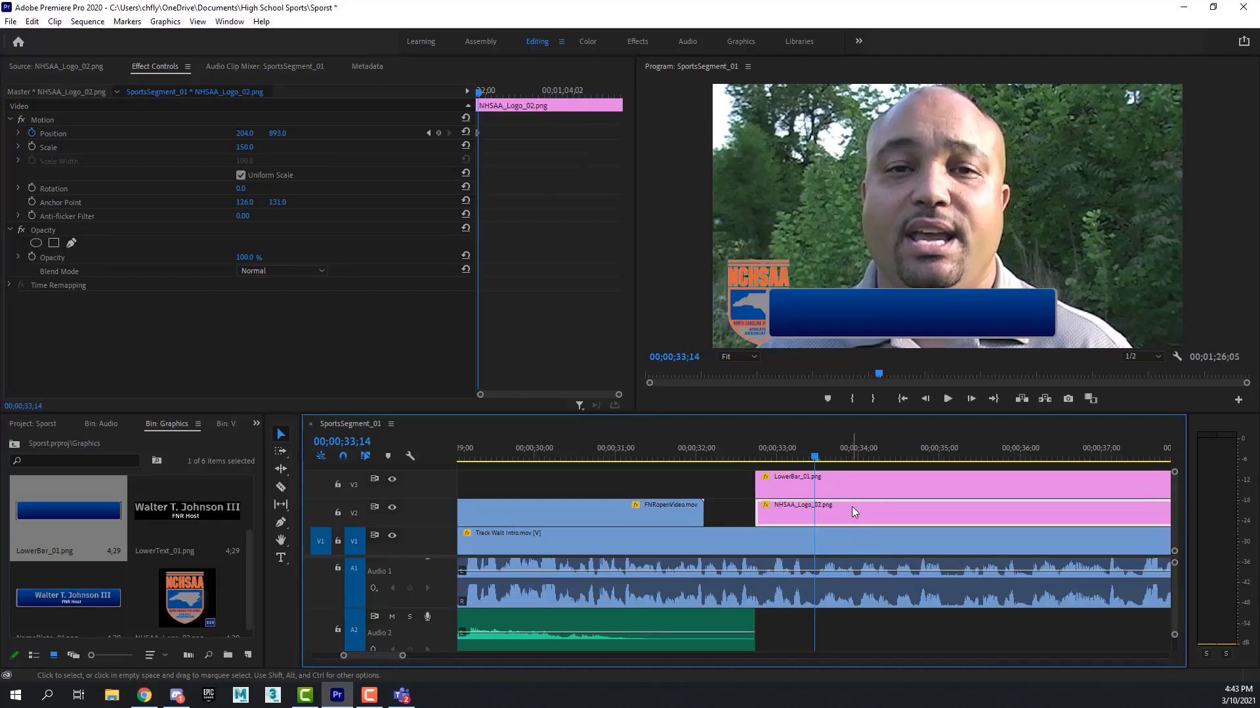
pyautogui.click(708, 487)
pyautogui.moveTo(1176, 473)
pyautogui.mouseDown()
pyautogui.moveTo(1176, 515)
pyautogui.moveTo(1176, 454)
pyautogui.mouseUp()
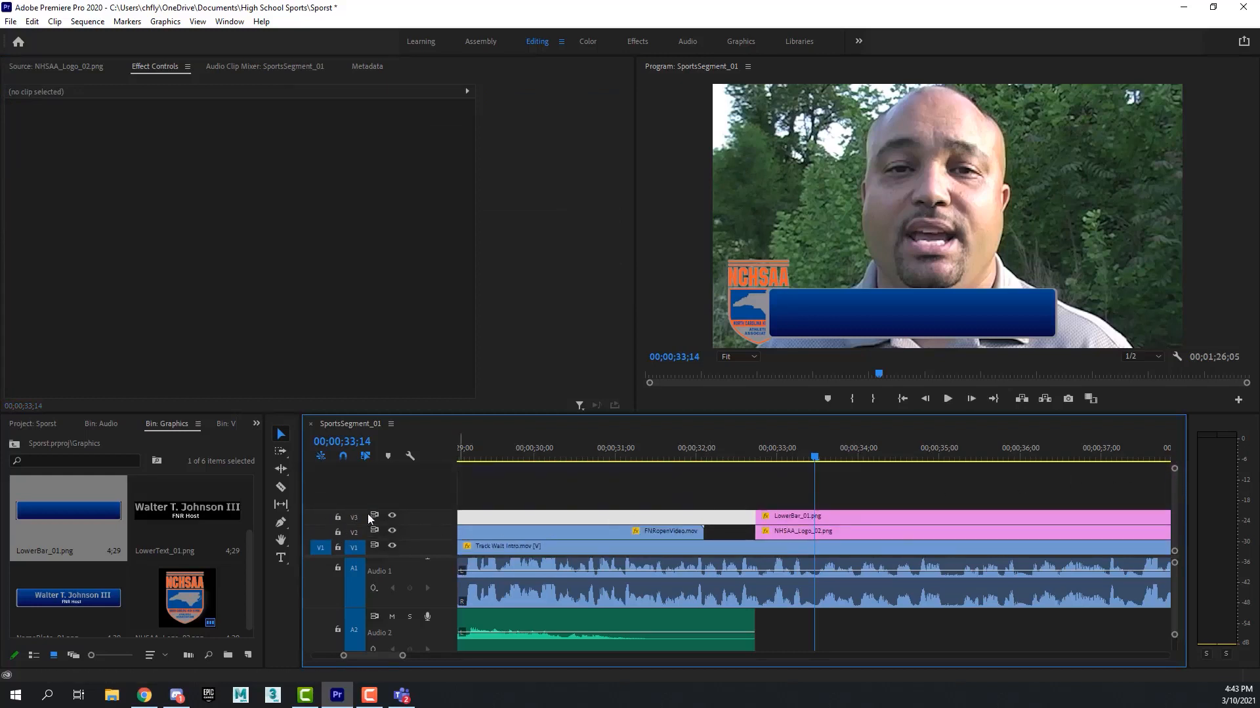
pyautogui.rightClick(420, 514)
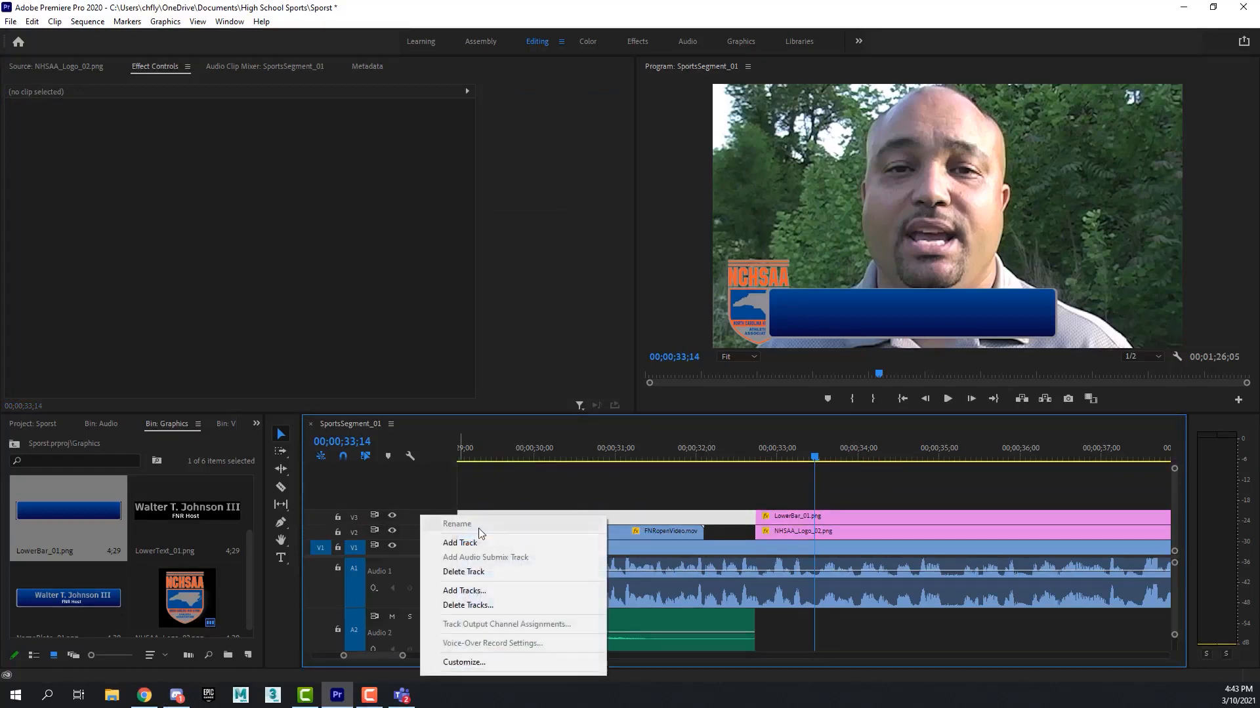
pyautogui.click(481, 542)
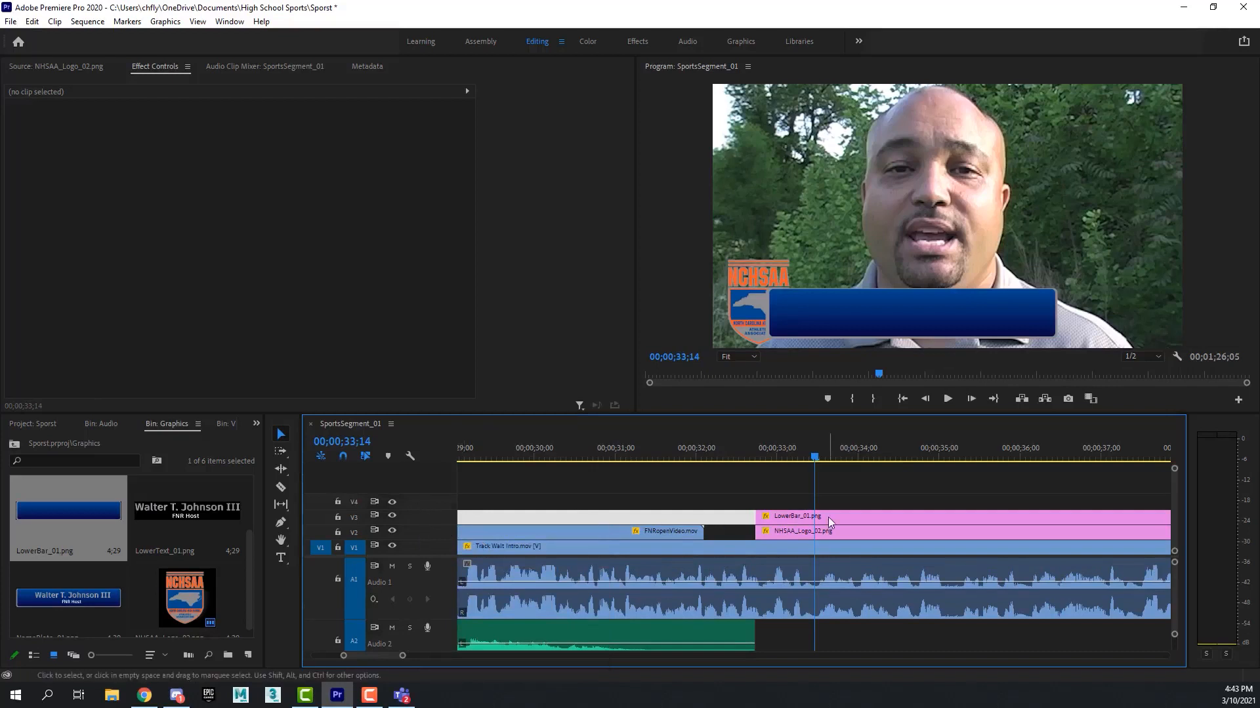
pyautogui.moveTo(828, 515)
pyautogui.mouseDown()
pyautogui.moveTo(826, 501)
pyautogui.moveTo(827, 527)
pyautogui.mouseUp()
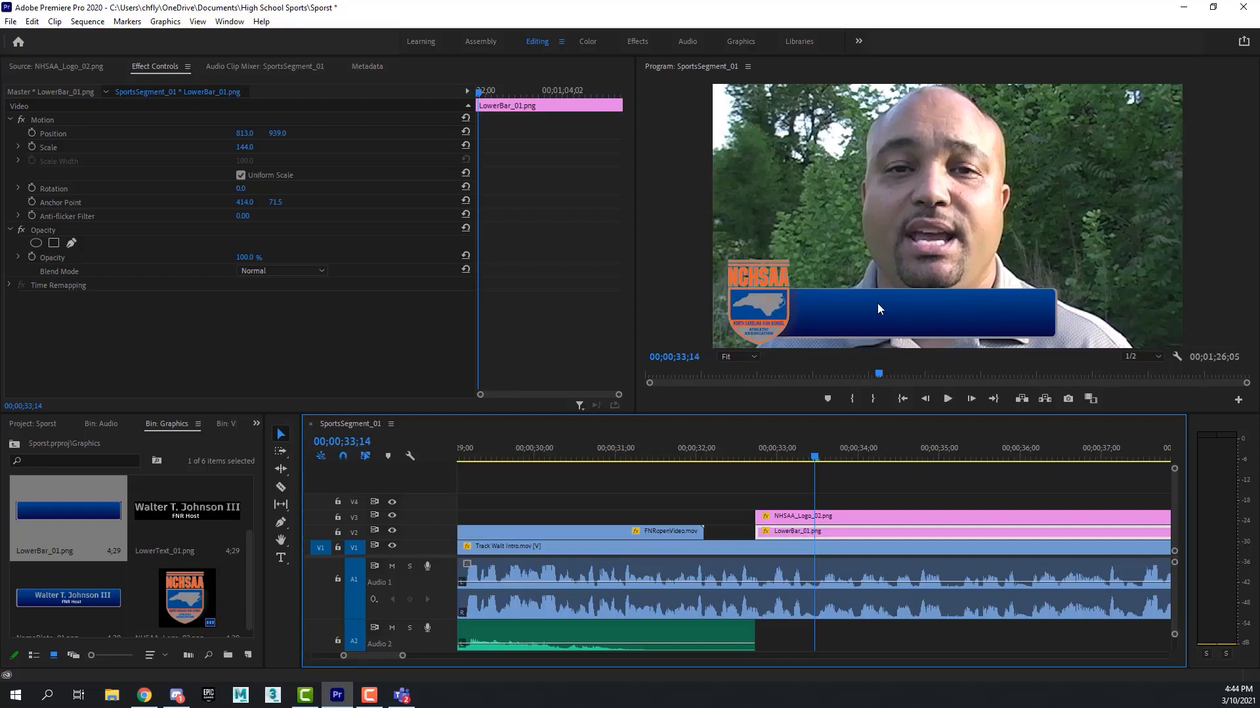
# - Create a 4-point polygon opacity mask on the LowerBar_01.png clip
pyautogui.click(910, 316)
pyautogui.click(837, 534)
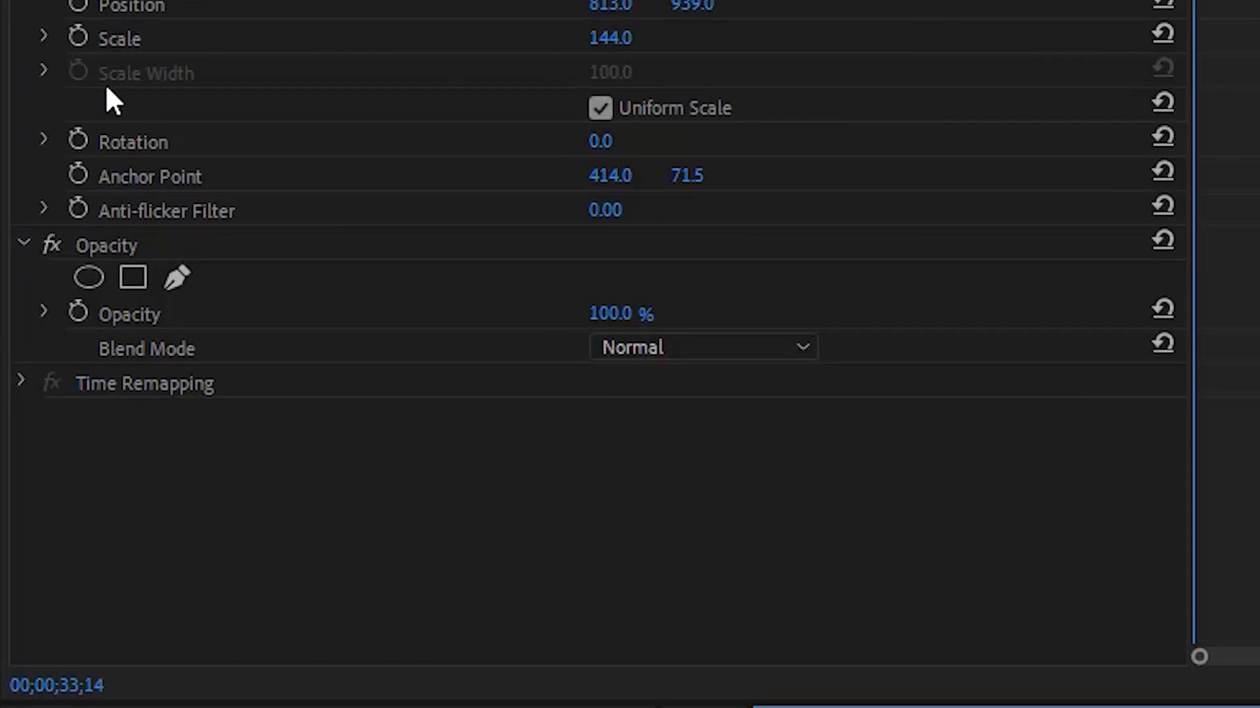
pyautogui.click(133, 277)
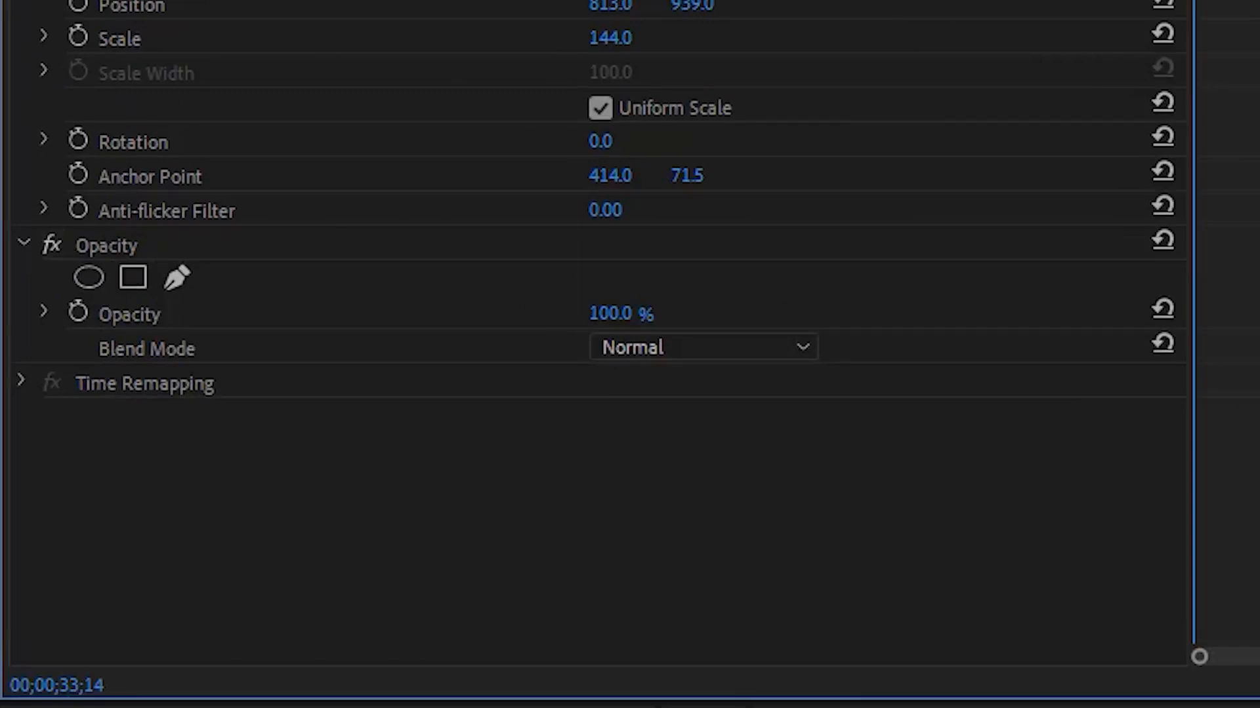
pyautogui.click(19, 240)
pyautogui.click(18, 240)
pyautogui.click(19, 240)
pyautogui.click(19, 243)
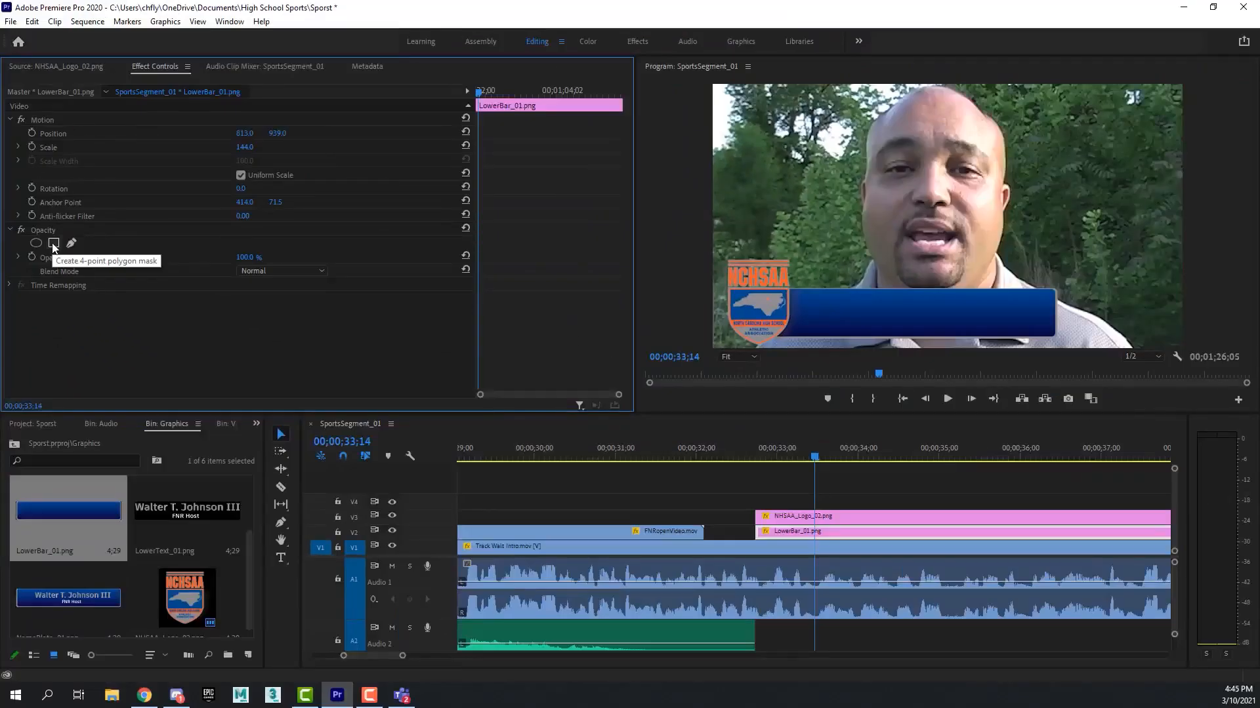
pyautogui.click(54, 243)
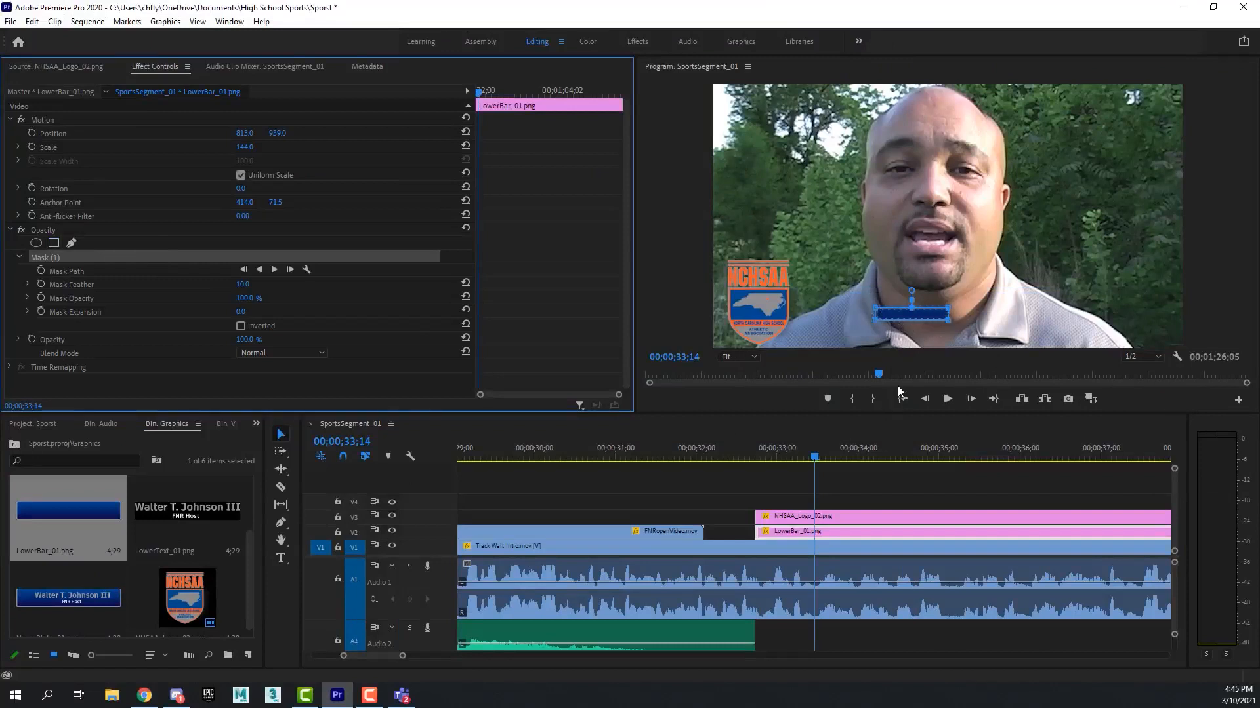
# - Reshape the mask's four corners around the whole lower bar, and draw its right edge back toward the logo
pyautogui.click(876, 318)
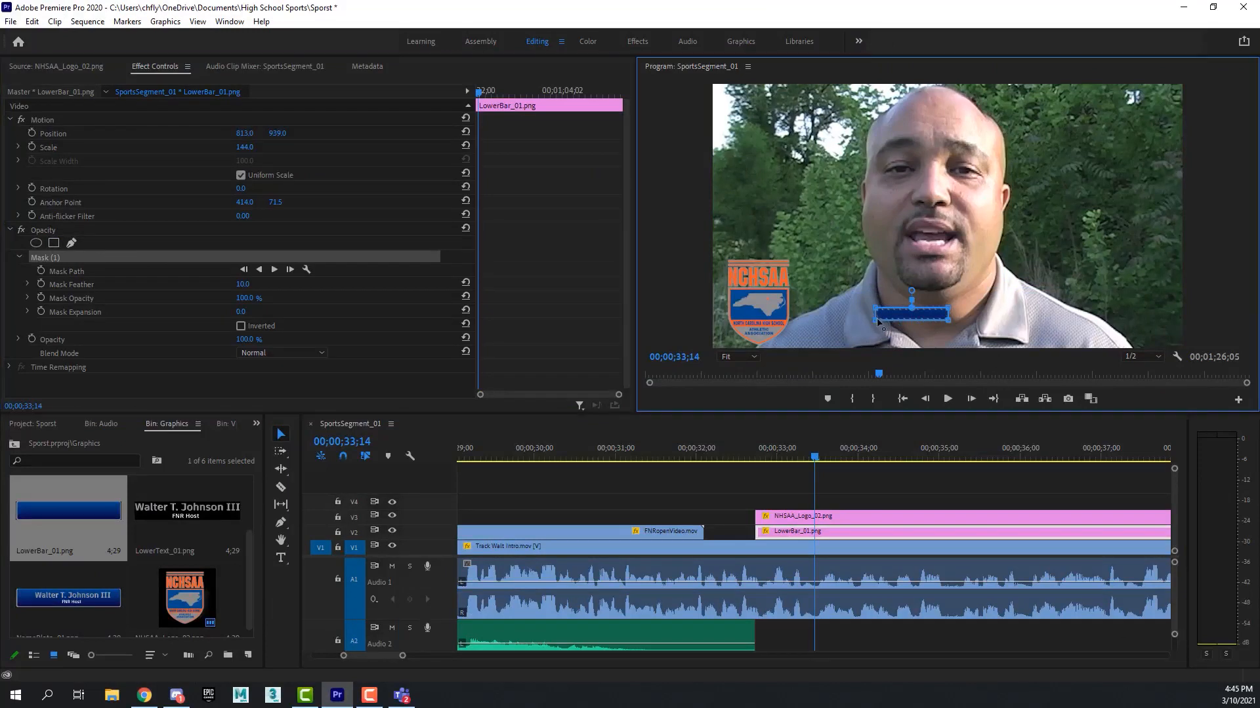
pyautogui.moveTo(876, 318); pyautogui.dragTo(753, 340)
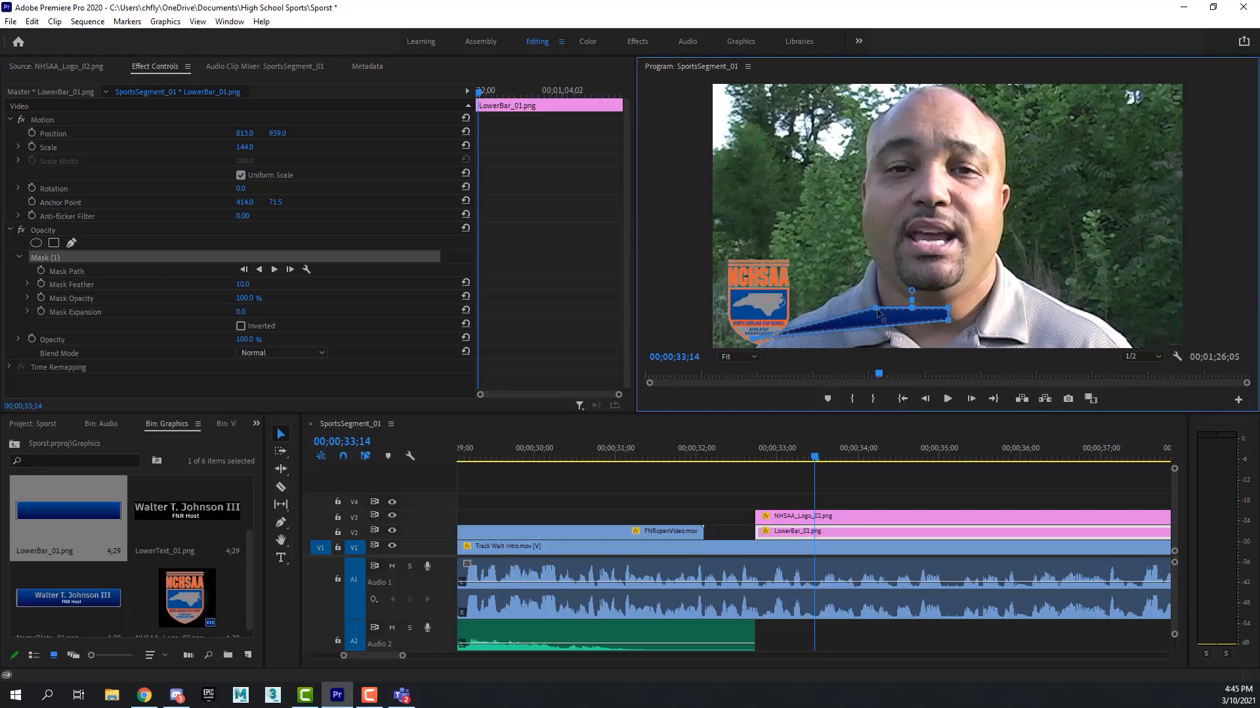
pyautogui.moveTo(878, 313); pyautogui.dragTo(749, 282)
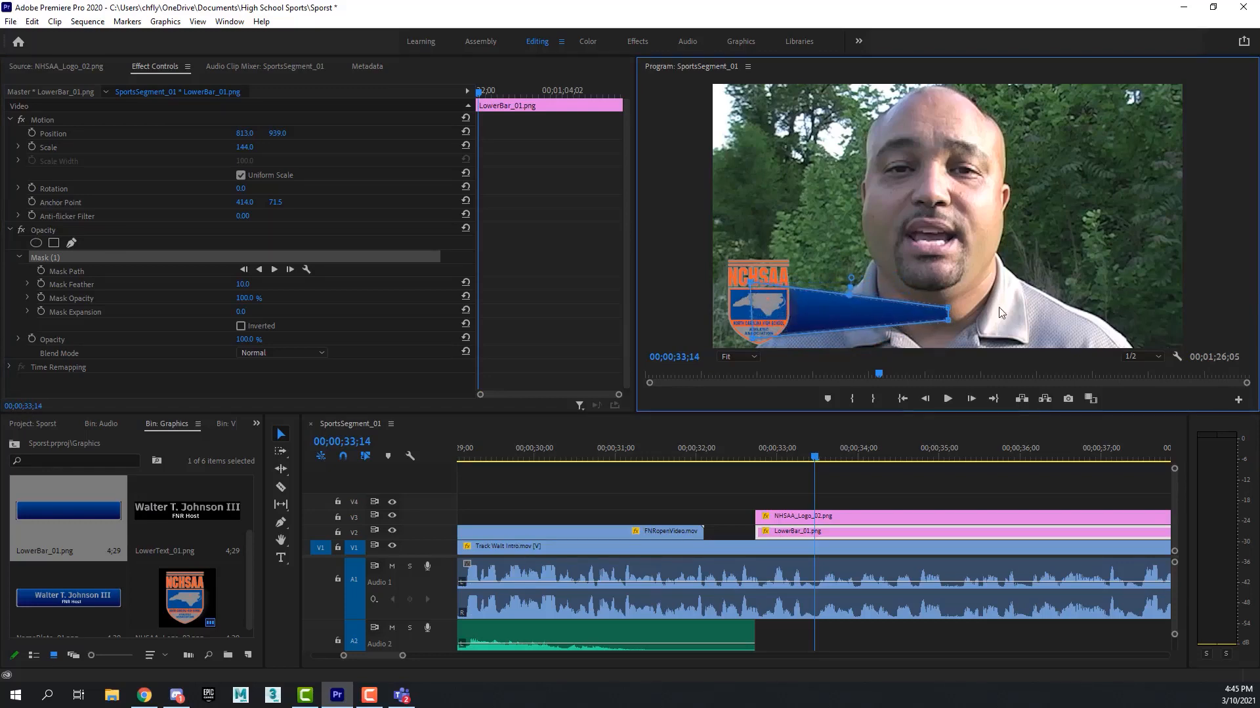
pyautogui.moveTo(949, 309); pyautogui.dragTo(1068, 284)
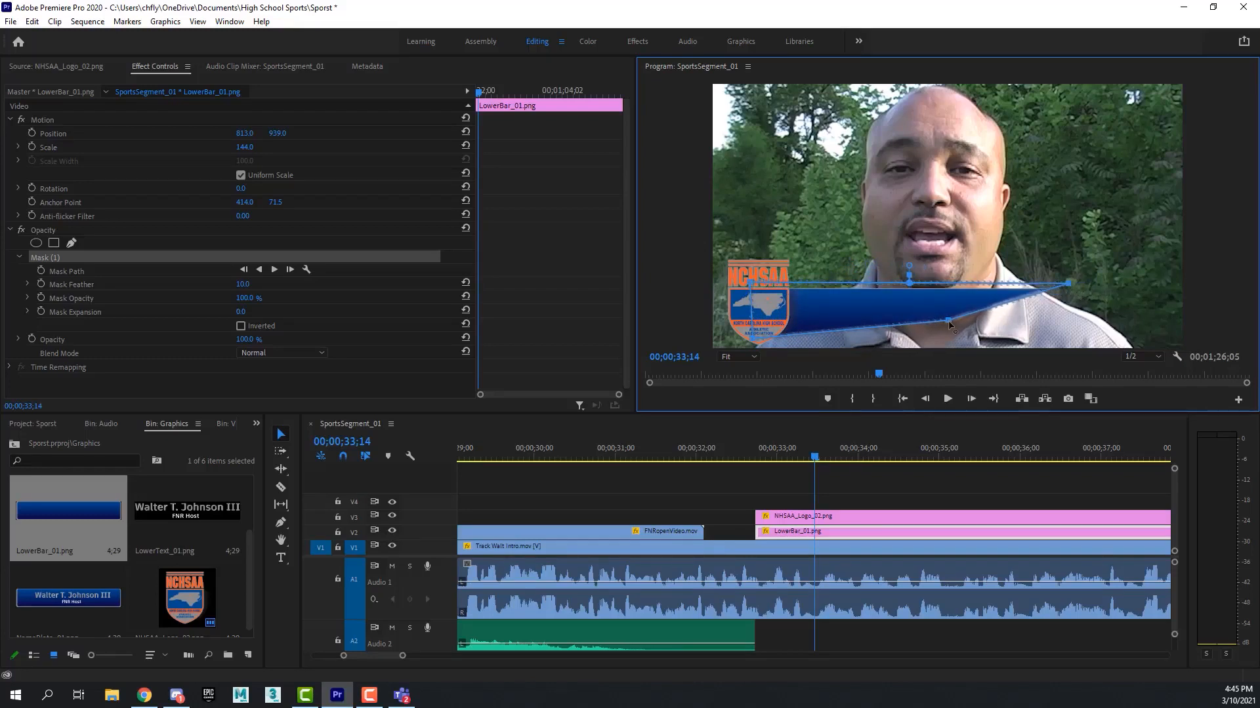
pyautogui.moveTo(948, 321); pyautogui.dragTo(1070, 339)
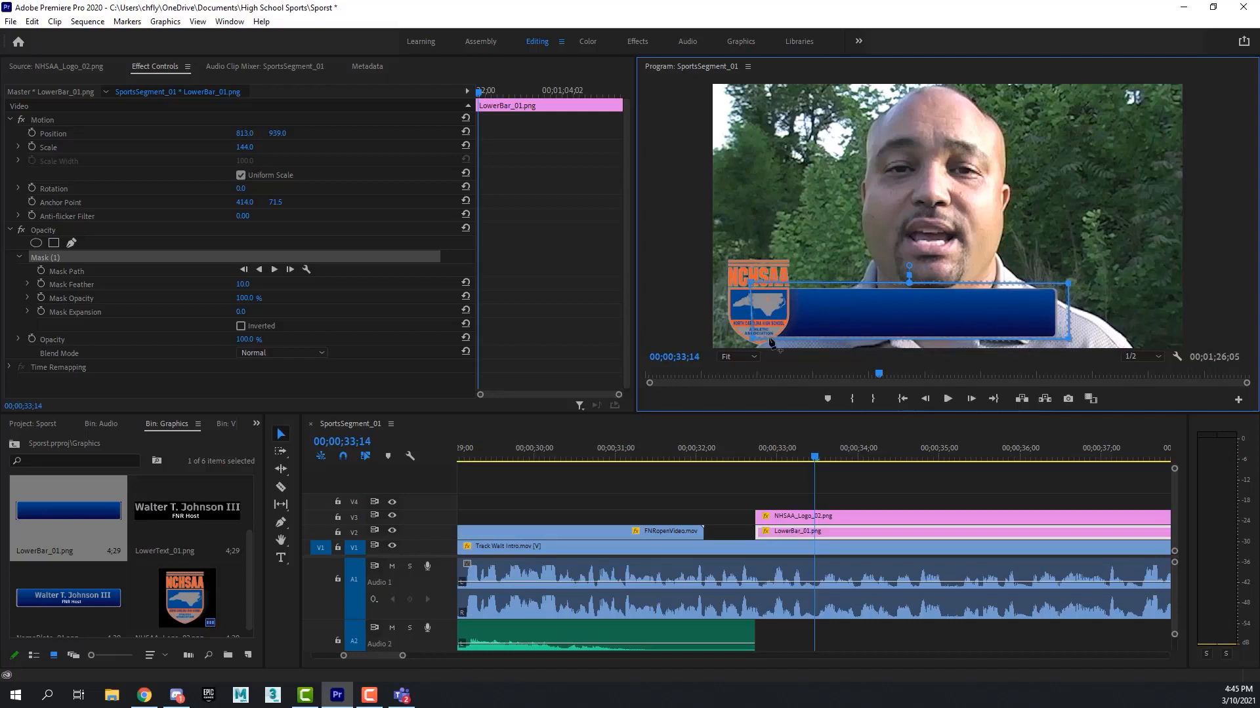
pyautogui.moveTo(752, 338); pyautogui.dragTo(753, 342)
pyautogui.moveTo(1069, 339); pyautogui.dragTo(1070, 342)
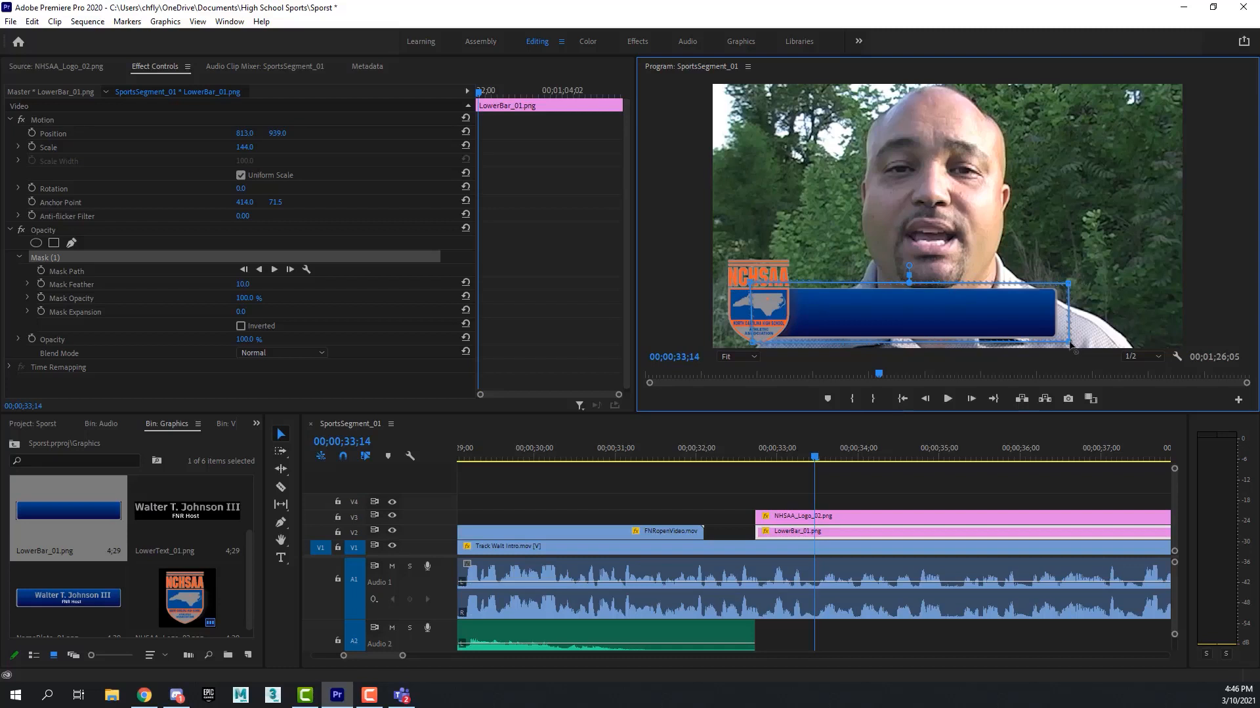
pyautogui.moveTo(1070, 343); pyautogui.dragTo(953, 343)
pyautogui.moveTo(908, 345); pyautogui.dragTo(887, 343)
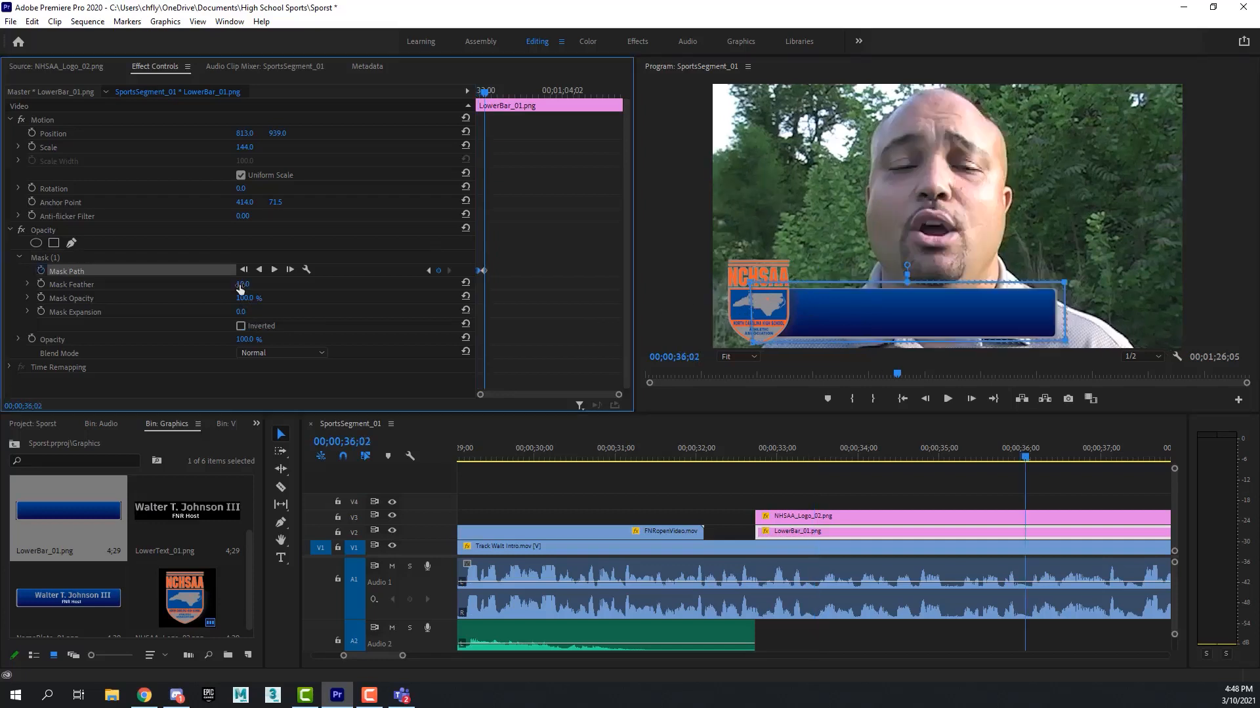
# - Set the lower bar's Mask Feather to 12
pyautogui.click(244, 284)
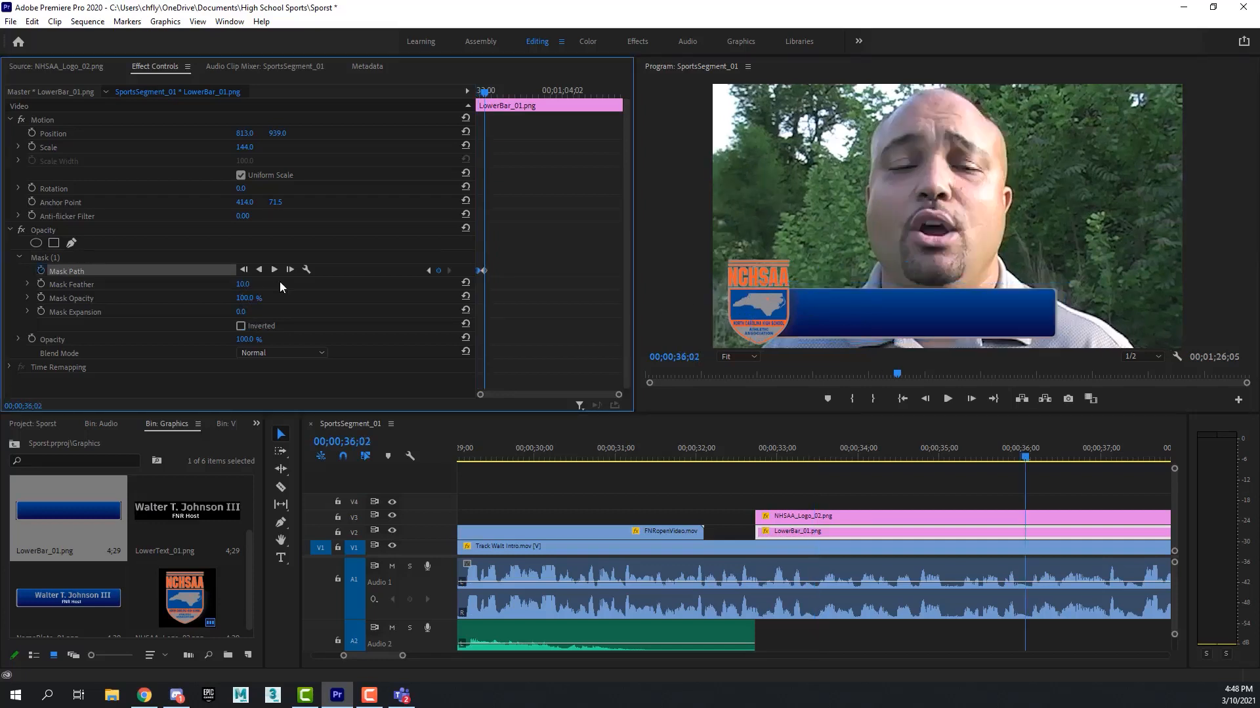
pyautogui.write('12')
pyautogui.press('Return')
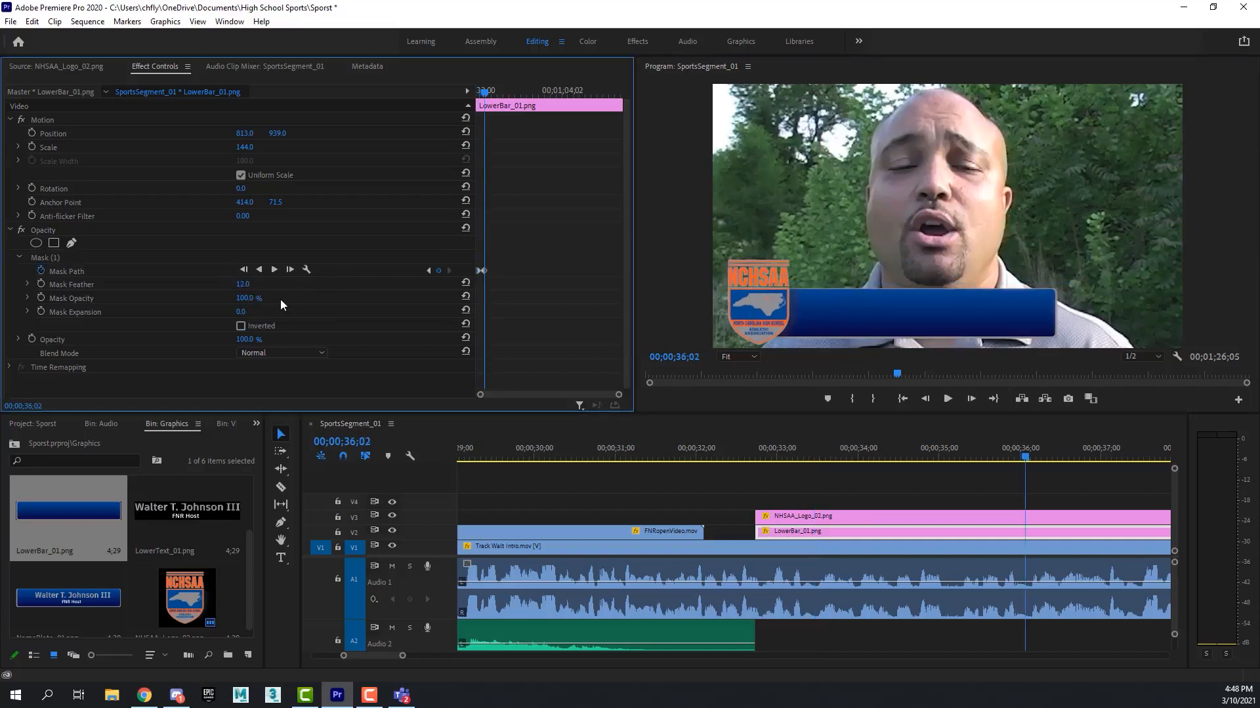
pyautogui.click(241, 286)
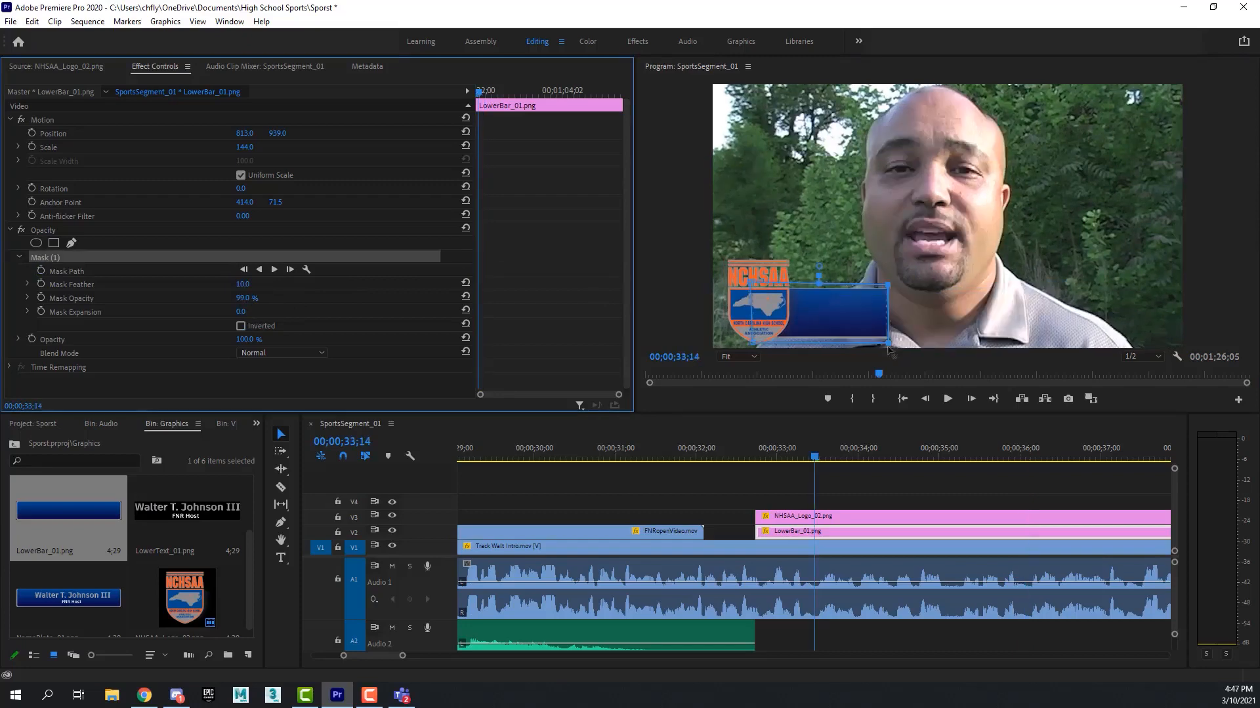
# - Narrow the mask until the bar is hidden behind the logo and start Mask Path keyframing at 00;00;33;14
pyautogui.moveTo(898, 344); pyautogui.dragTo(766, 346)
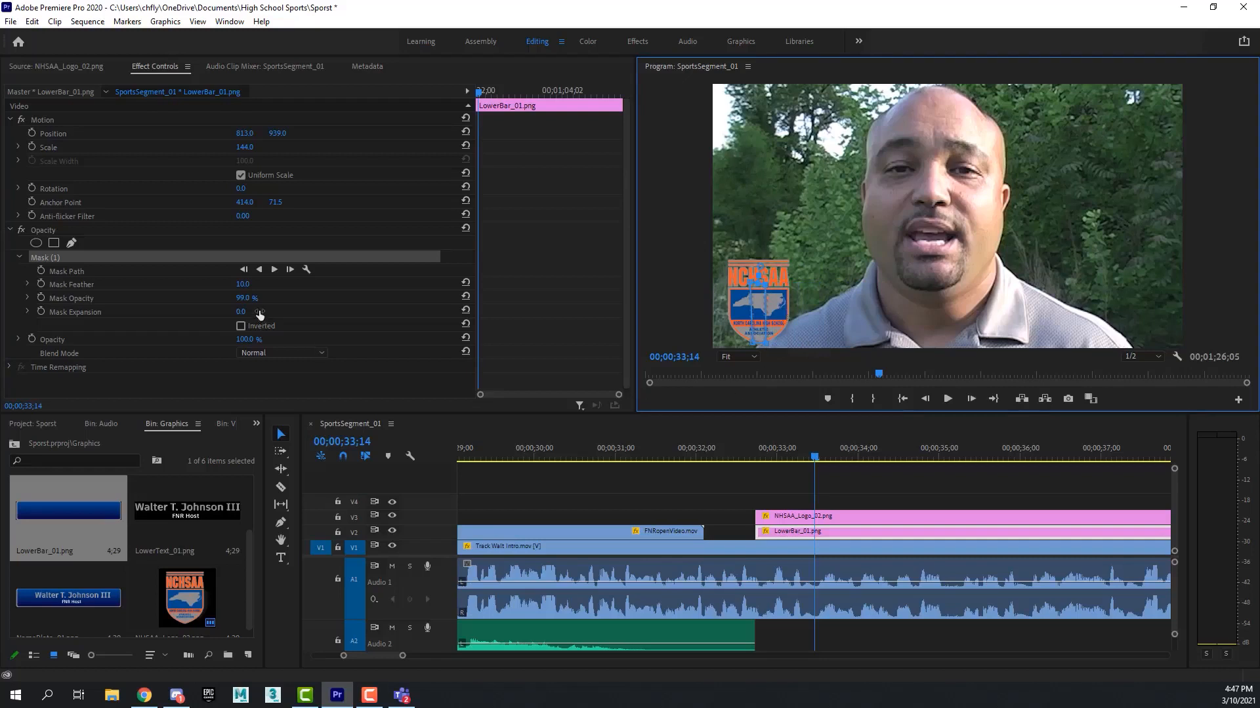
pyautogui.click(40, 270)
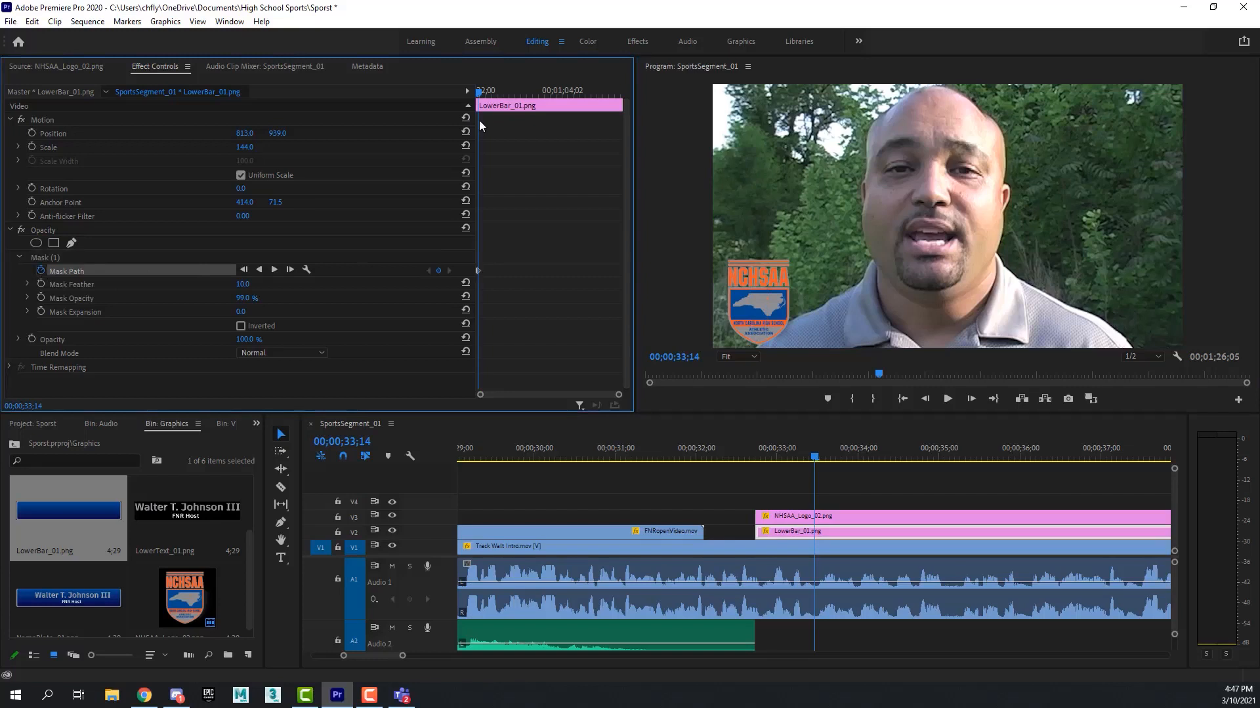
# - Add a second Mask Path keyframe at 00;00;36;02 with the mask's right edge stretched past the end of the bar
pyautogui.moveTo(479, 94); pyautogui.dragTo(484, 94)
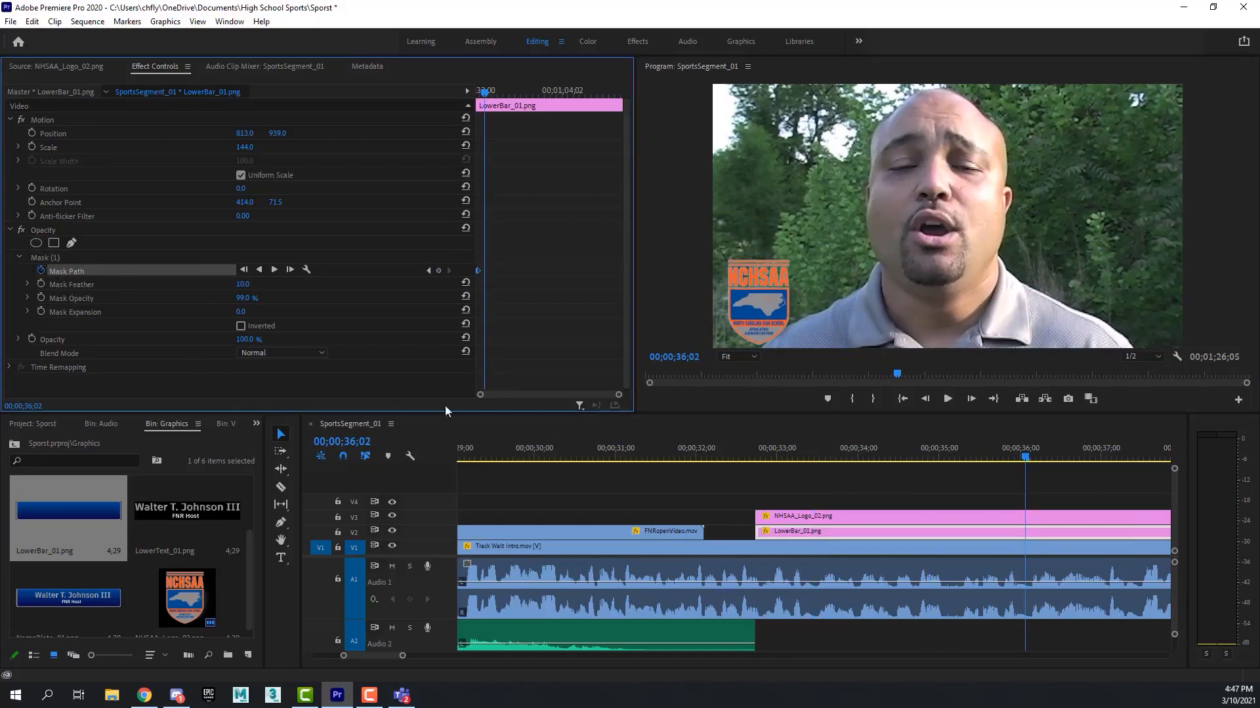
pyautogui.click(68, 286)
pyautogui.click(68, 271)
pyautogui.click(770, 288)
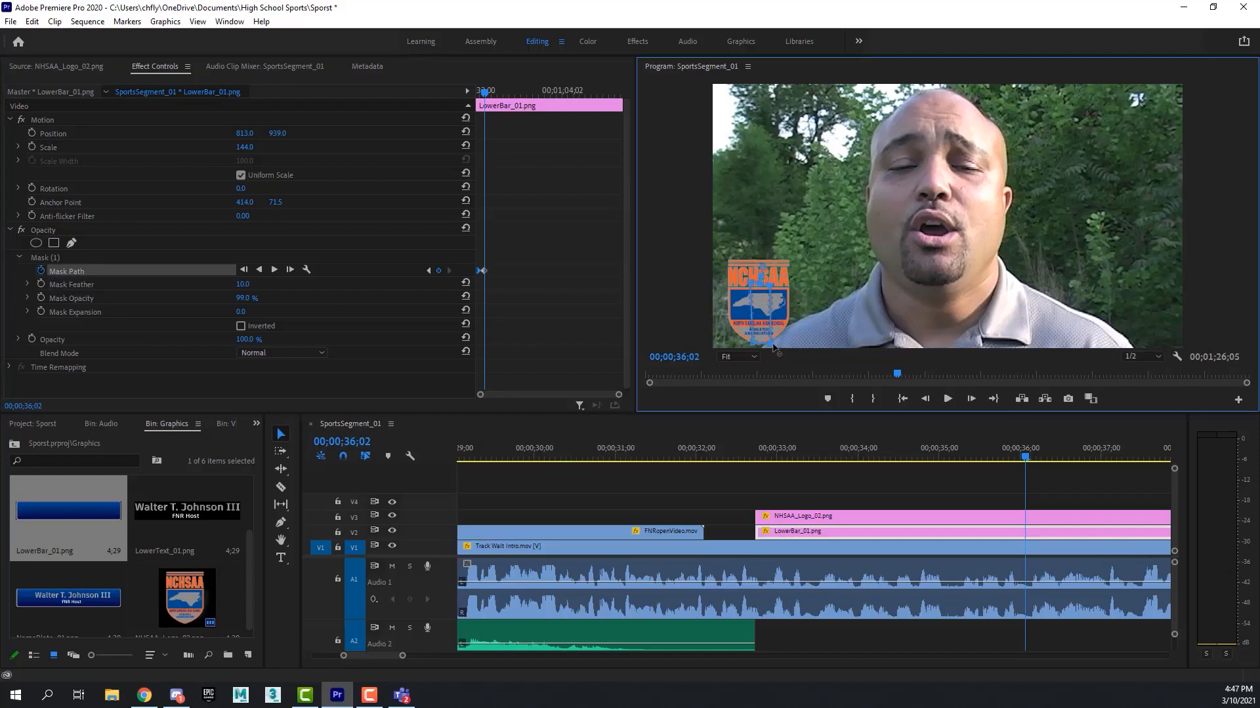
pyautogui.moveTo(773, 347); pyautogui.dragTo(793, 348)
pyautogui.hotkey('ctrl', 'z')
pyautogui.moveTo(773, 288); pyautogui.dragTo(1069, 287)
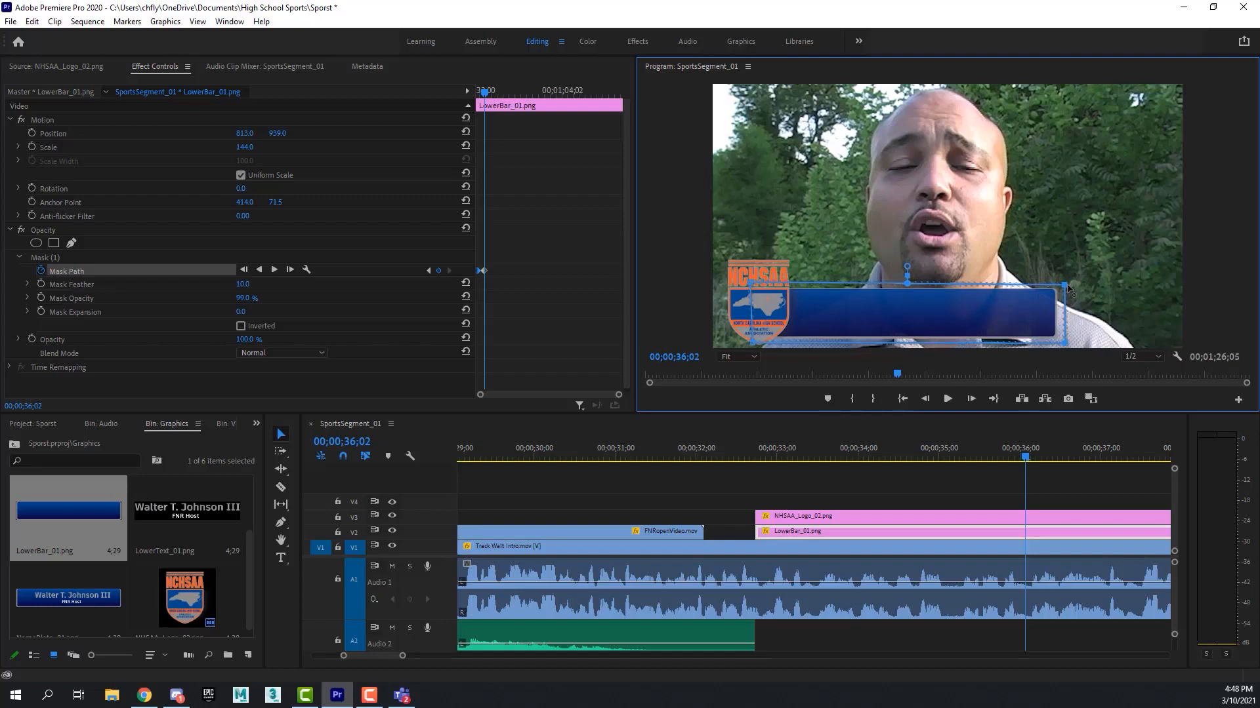
pyautogui.click(604, 197)
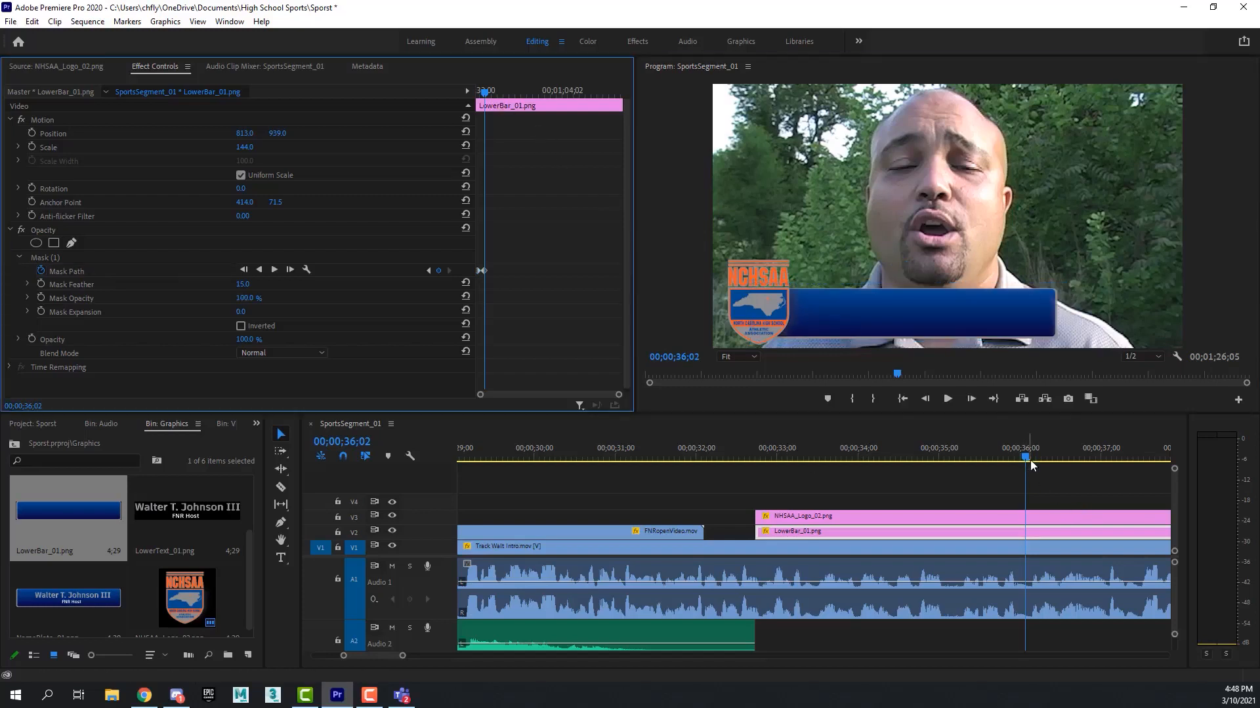
# - Try Mask Feather values of 20 and 25 on the lower bar while it is partly revealed
pyautogui.moveTo(1026, 457); pyautogui.dragTo(888, 455)
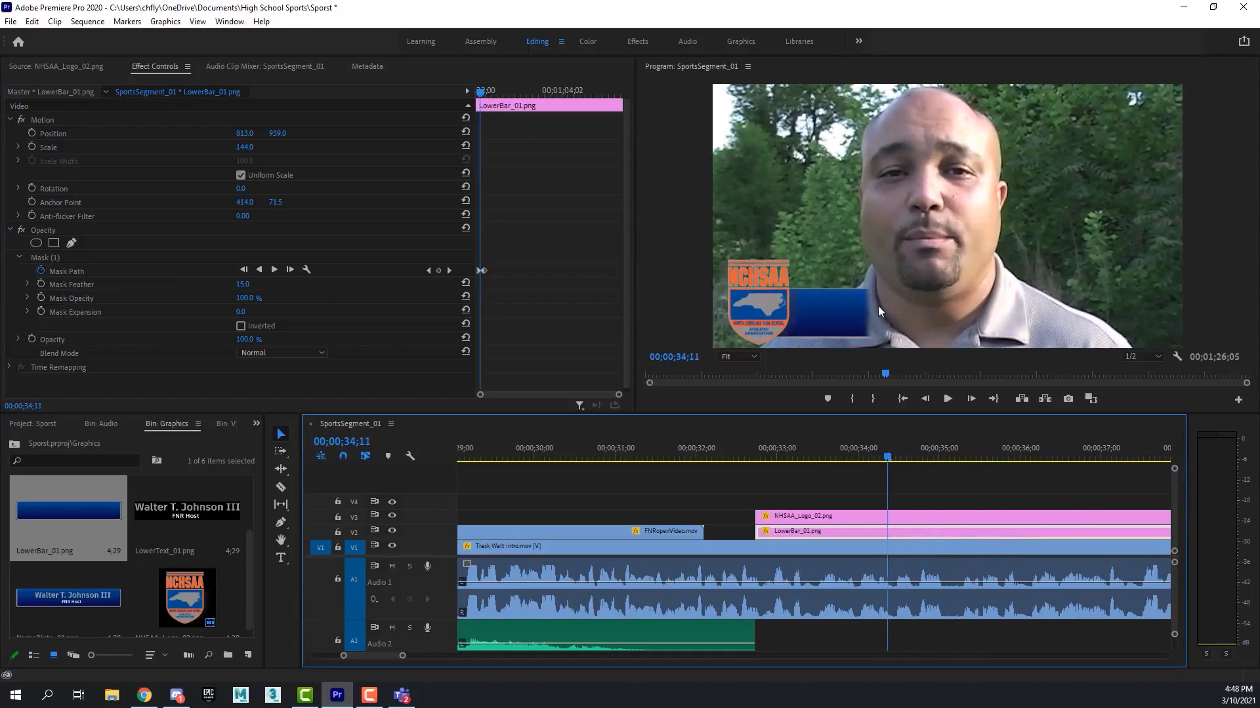
pyautogui.click(243, 284)
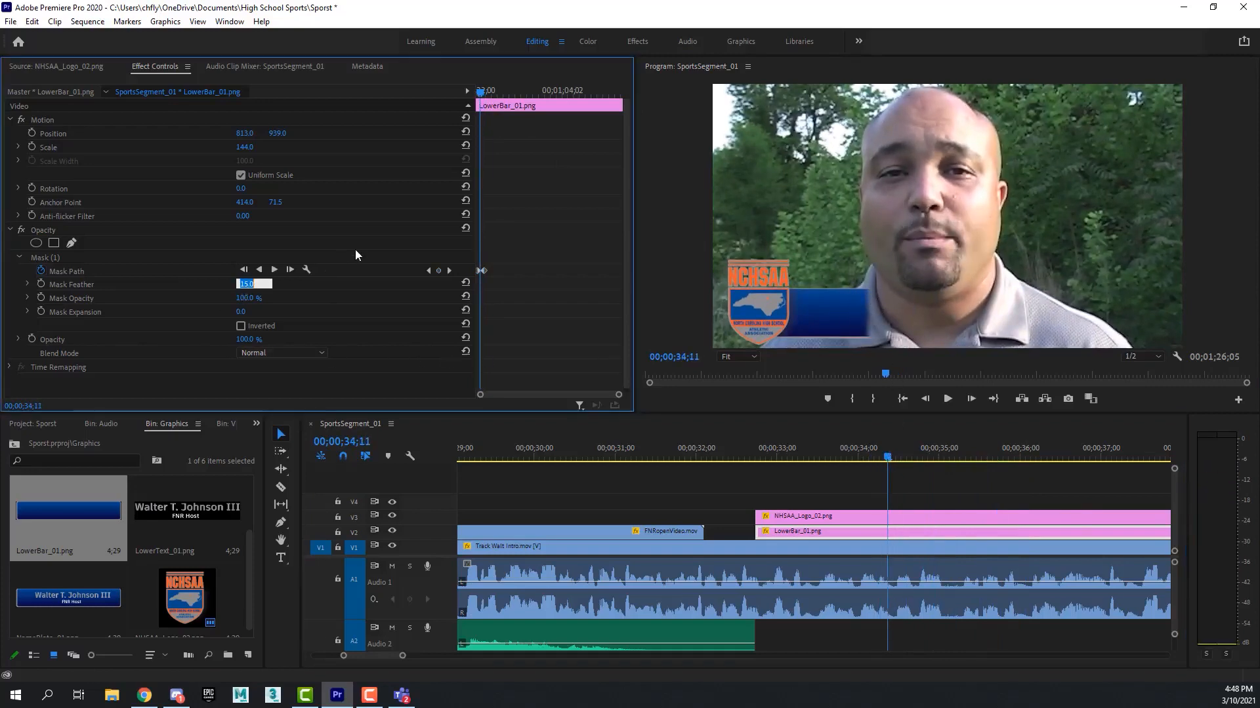
pyautogui.write('20')
pyautogui.press('Return')
pyautogui.click(241, 286)
pyautogui.write('25')
pyautogui.press('Return')
# - Play back the logo rise and bar reveal from the start of the graphics at 00;00;32;22
pyautogui.moveTo(479, 89)
pyautogui.mouseDown()
pyautogui.moveTo(466, 87)
pyautogui.moveTo(496, 94)
pyautogui.moveTo(467, 100)
pyautogui.mouseUp()
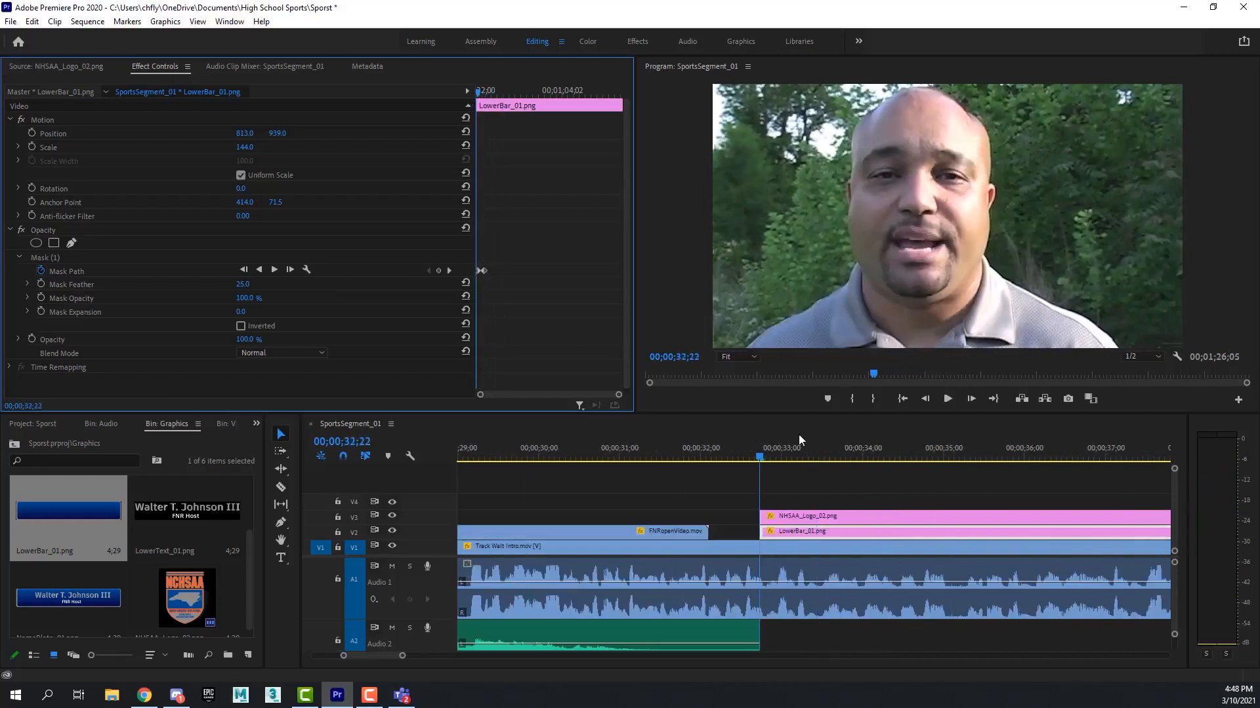
pyautogui.press('space')
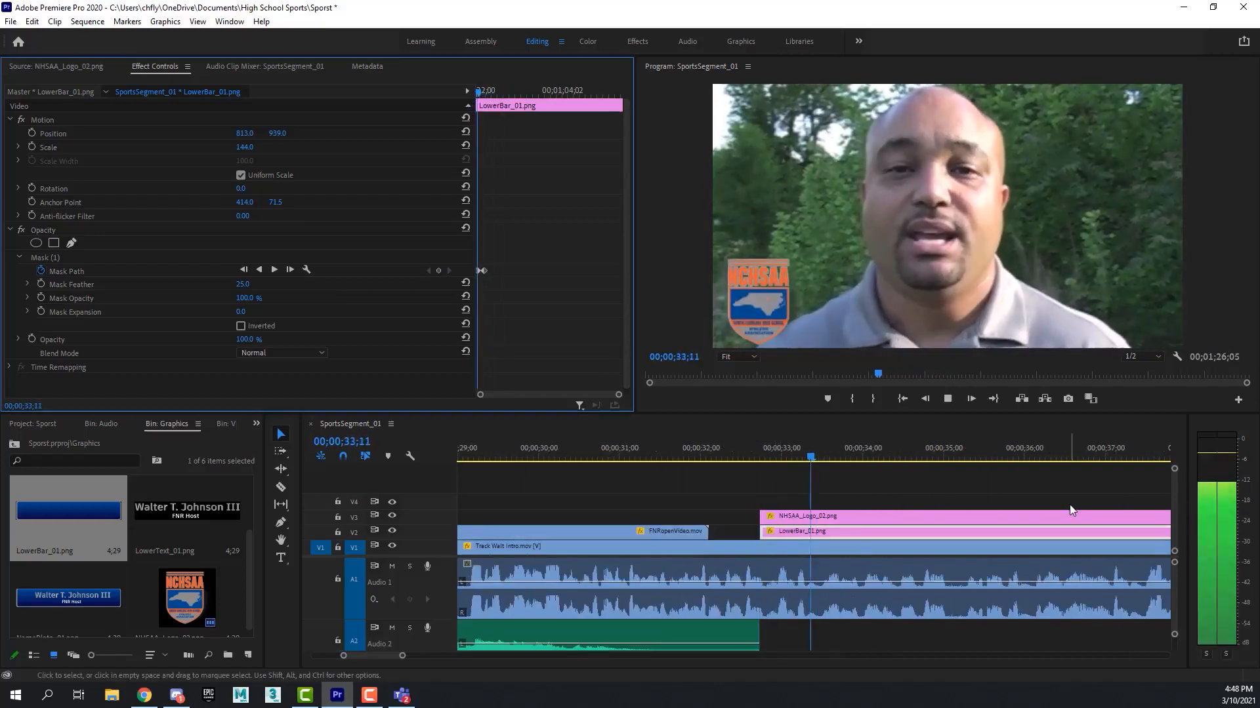
pyautogui.press('space')
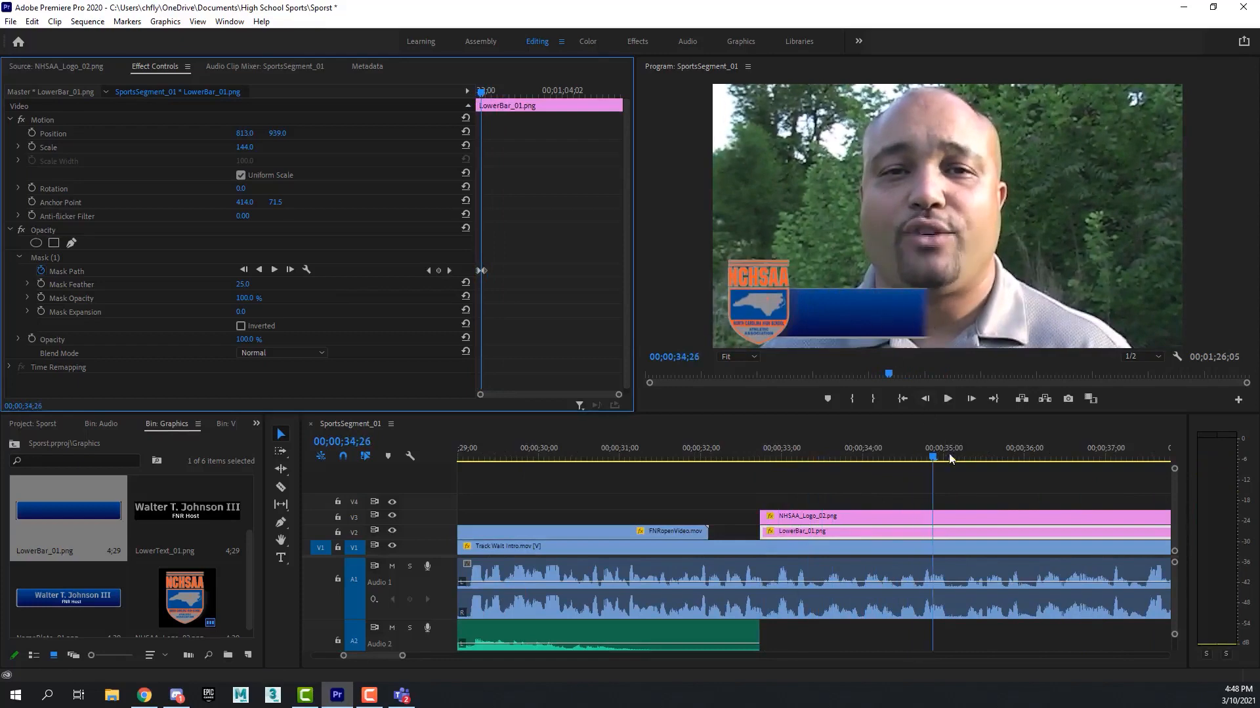
# - Shorten the bar reveal by moving the second Mask Path keyframe earlier, and play it back from the clip's start
pyautogui.moveTo(930, 452); pyautogui.dragTo(1045, 454)
pyautogui.click(612, 394)
pyautogui.moveTo(613, 392); pyautogui.dragTo(559, 397)
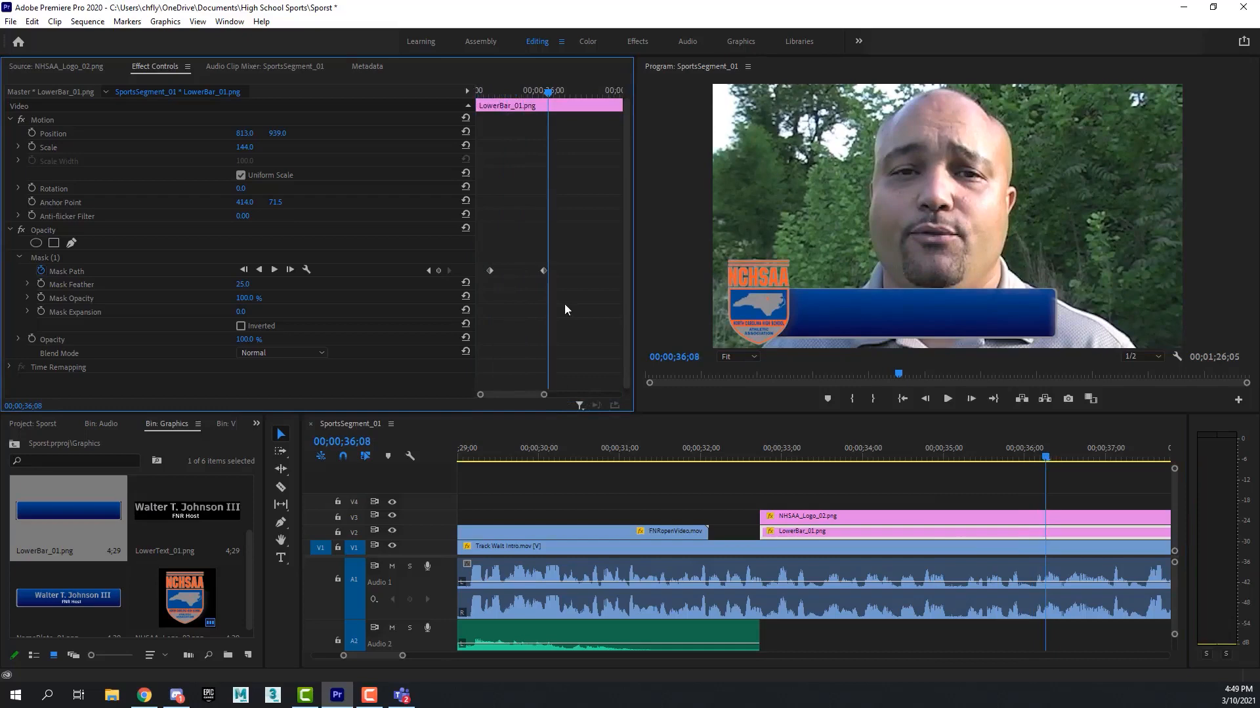
pyautogui.moveTo(542, 271); pyautogui.dragTo(511, 271)
pyautogui.moveTo(546, 91); pyautogui.dragTo(480, 92)
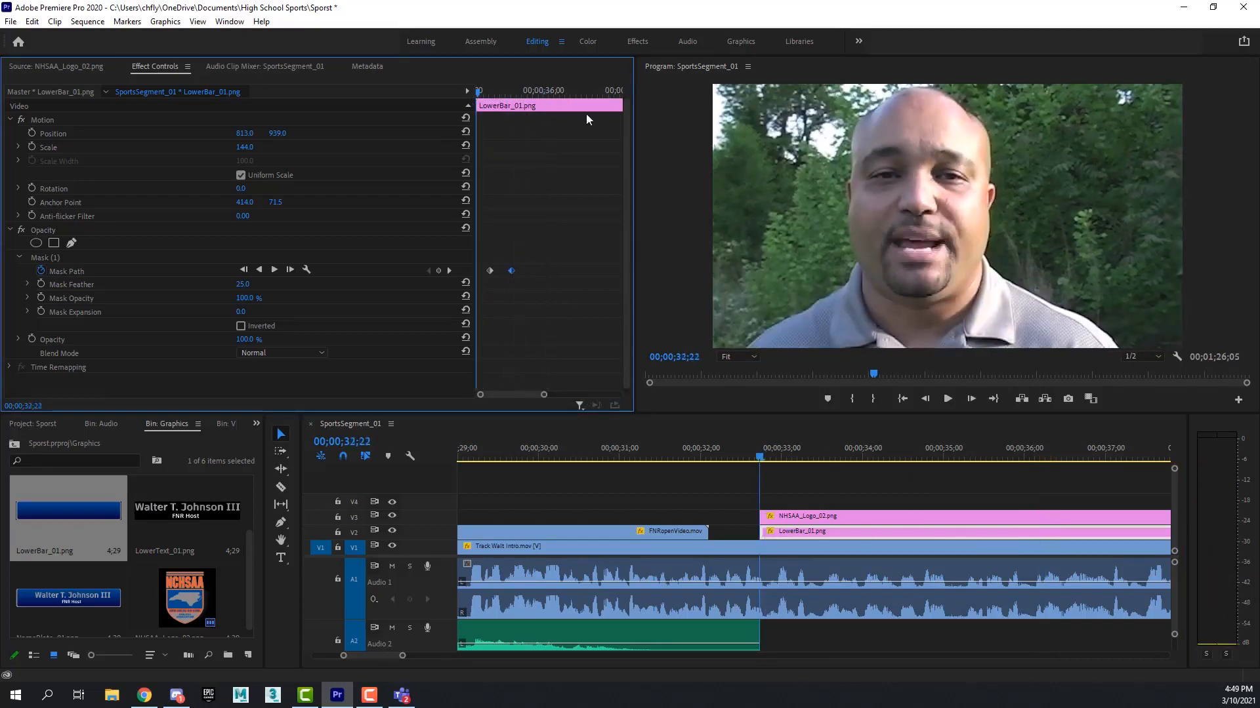
pyautogui.press('space')
pyautogui.press('space')
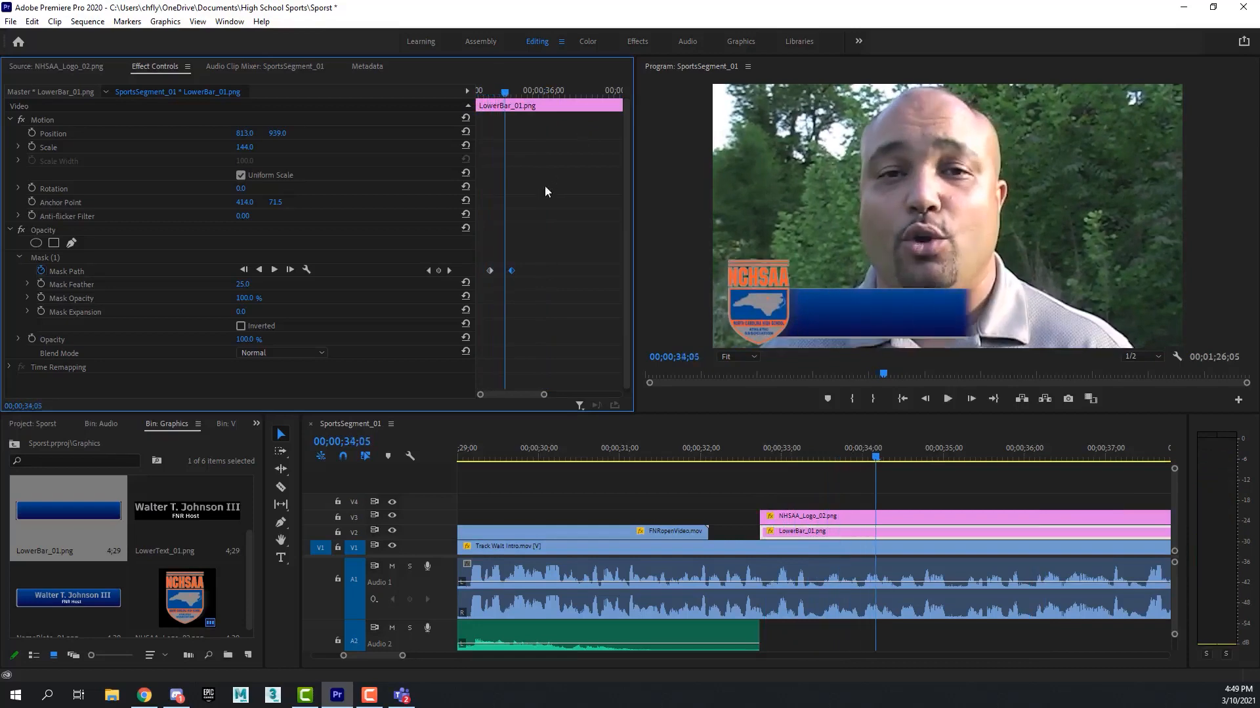
# - Move the second Mask Path keyframe to 00;00;34;05 and play back the faster bar reveal
pyautogui.moveTo(512, 271); pyautogui.dragTo(504, 271)
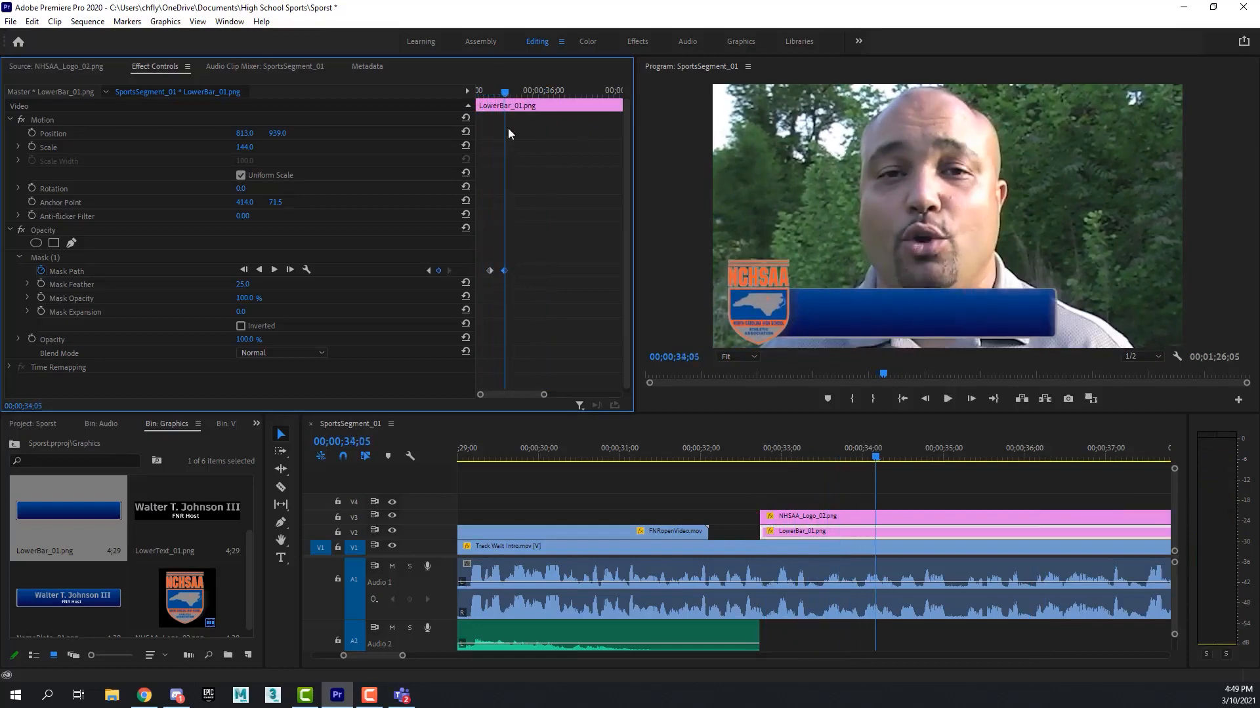
pyautogui.moveTo(505, 91); pyautogui.dragTo(463, 94)
pyautogui.press('space')
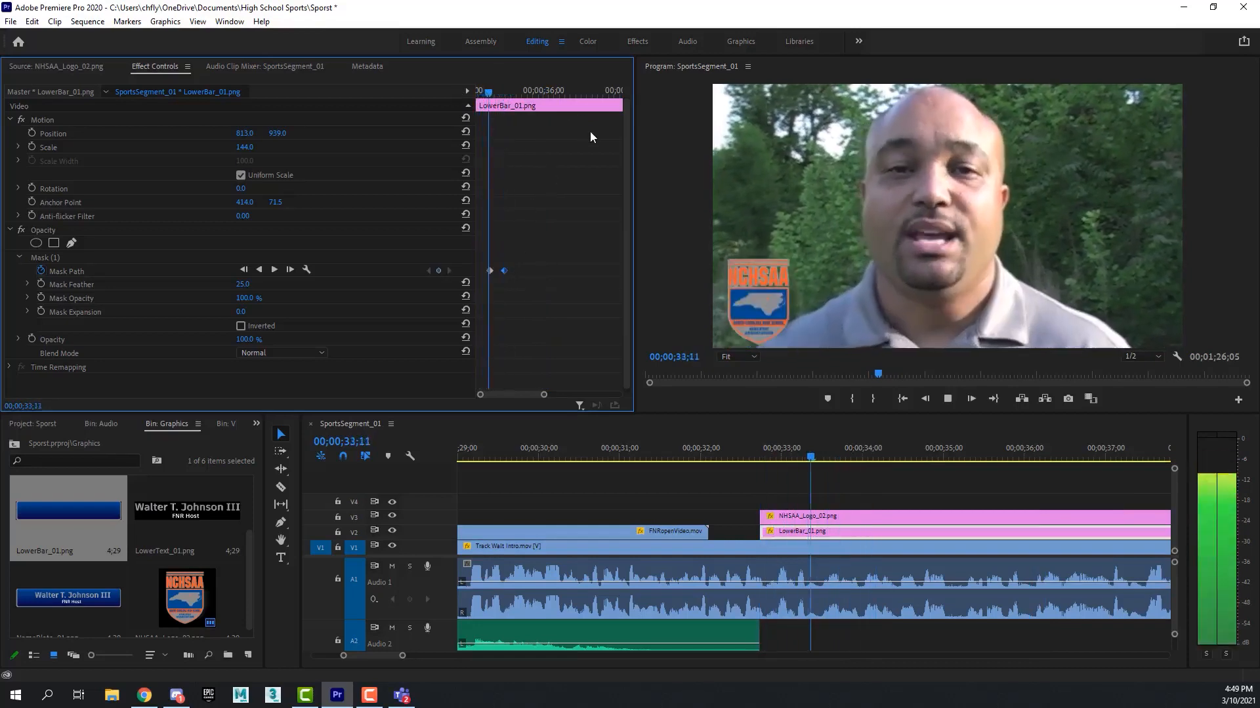
pyautogui.press('space')
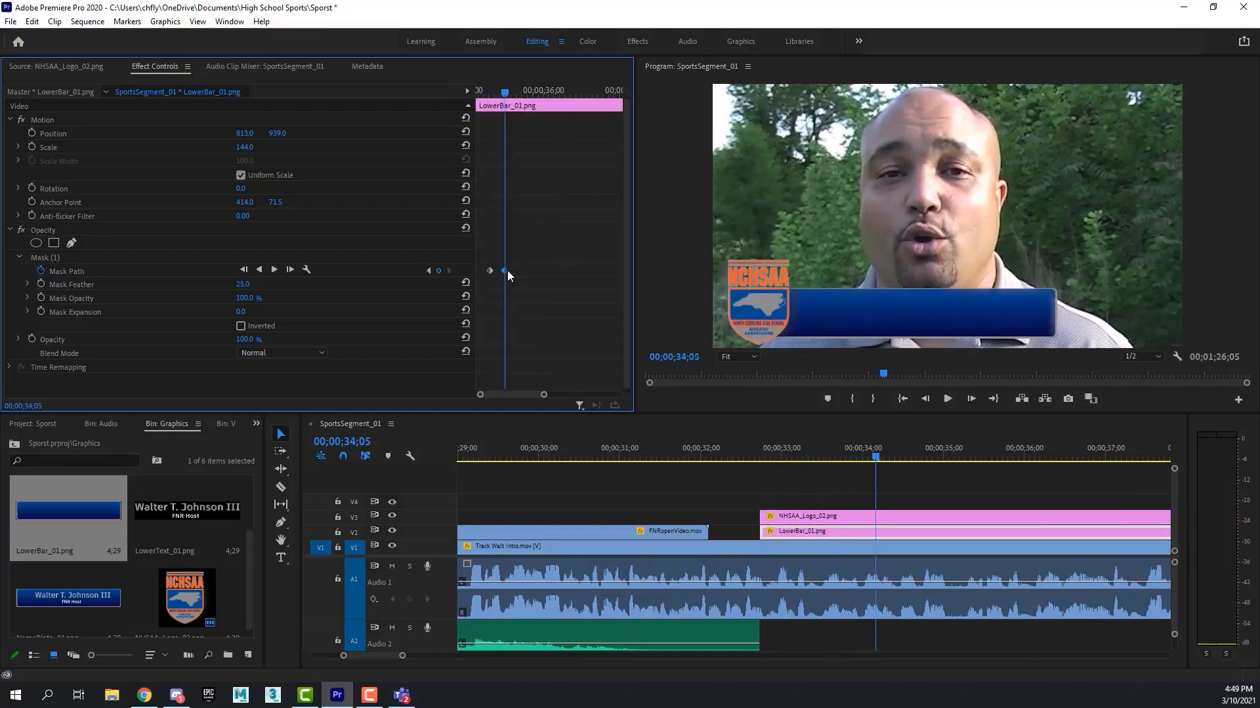
# - Bring the second Mask Path keyframe closer to the first, at about 00;00;33;24, and preview the reveal
pyautogui.moveTo(504, 271); pyautogui.dragTo(500, 270)
pyautogui.press('space')
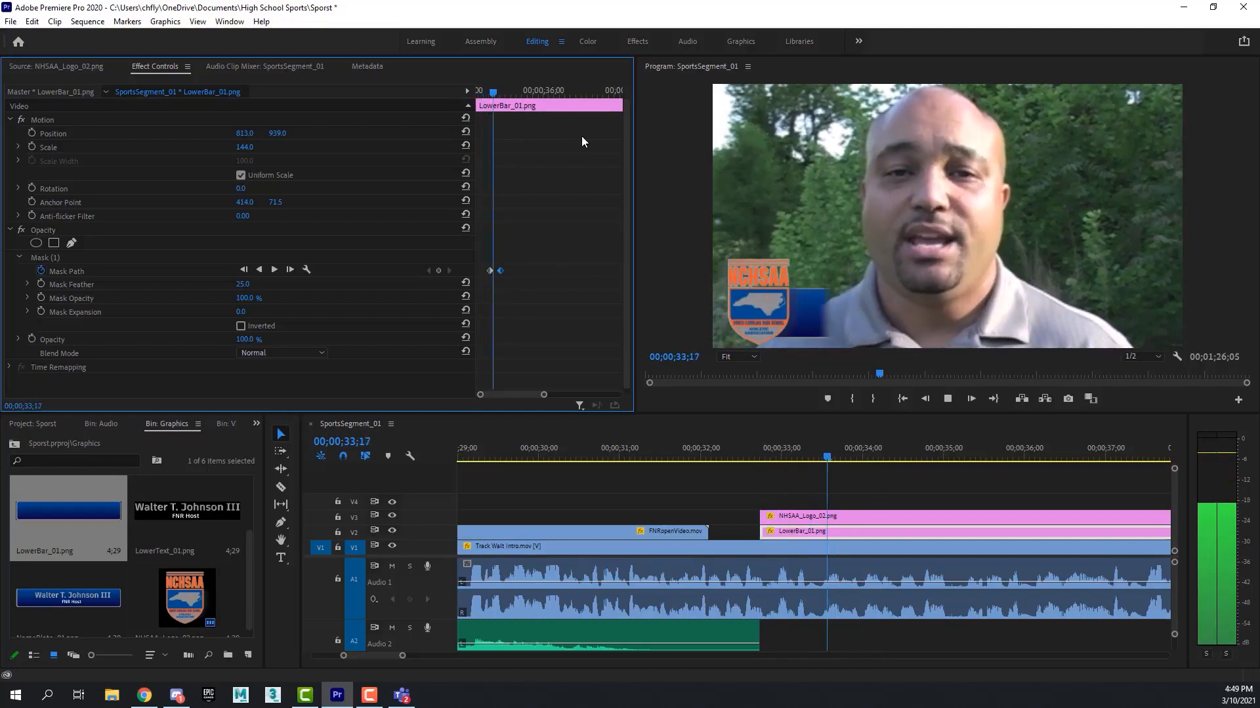
pyautogui.press('space')
pyautogui.moveTo(545, 396); pyautogui.dragTo(487, 396)
pyautogui.moveTo(525, 276); pyautogui.dragTo(522, 272)
pyautogui.moveTo(543, 93); pyautogui.dragTo(499, 93)
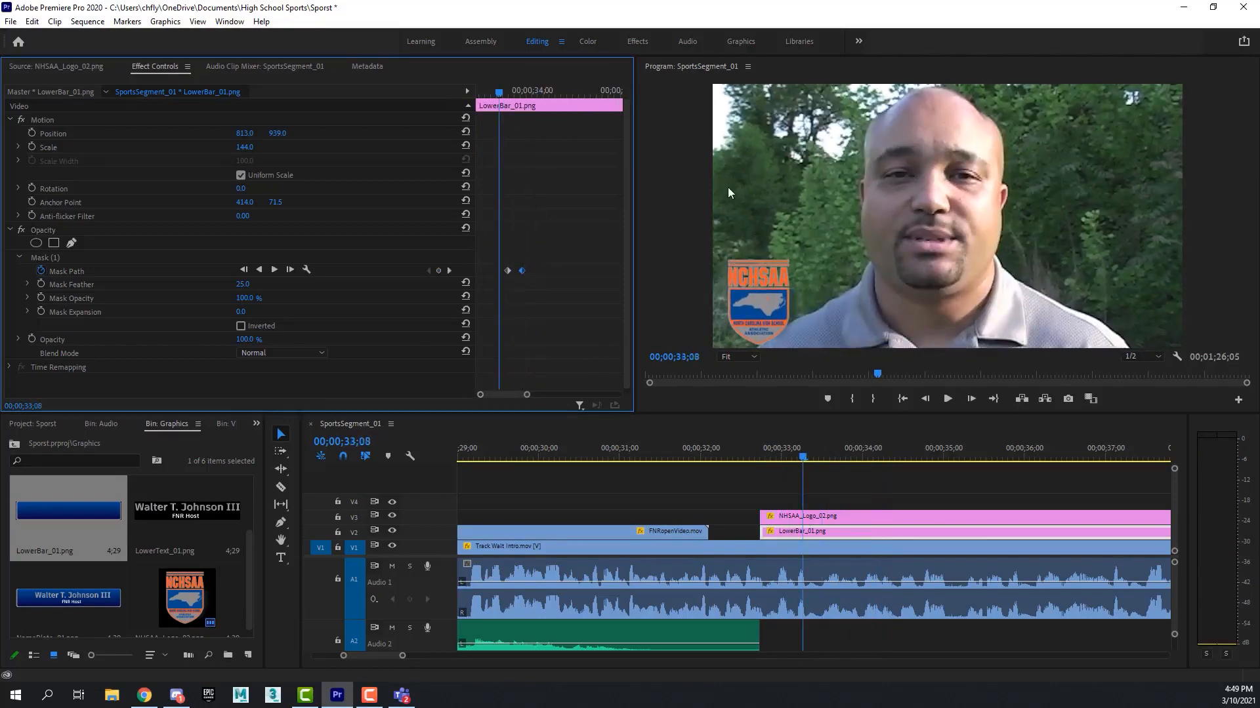
pyautogui.press('space')
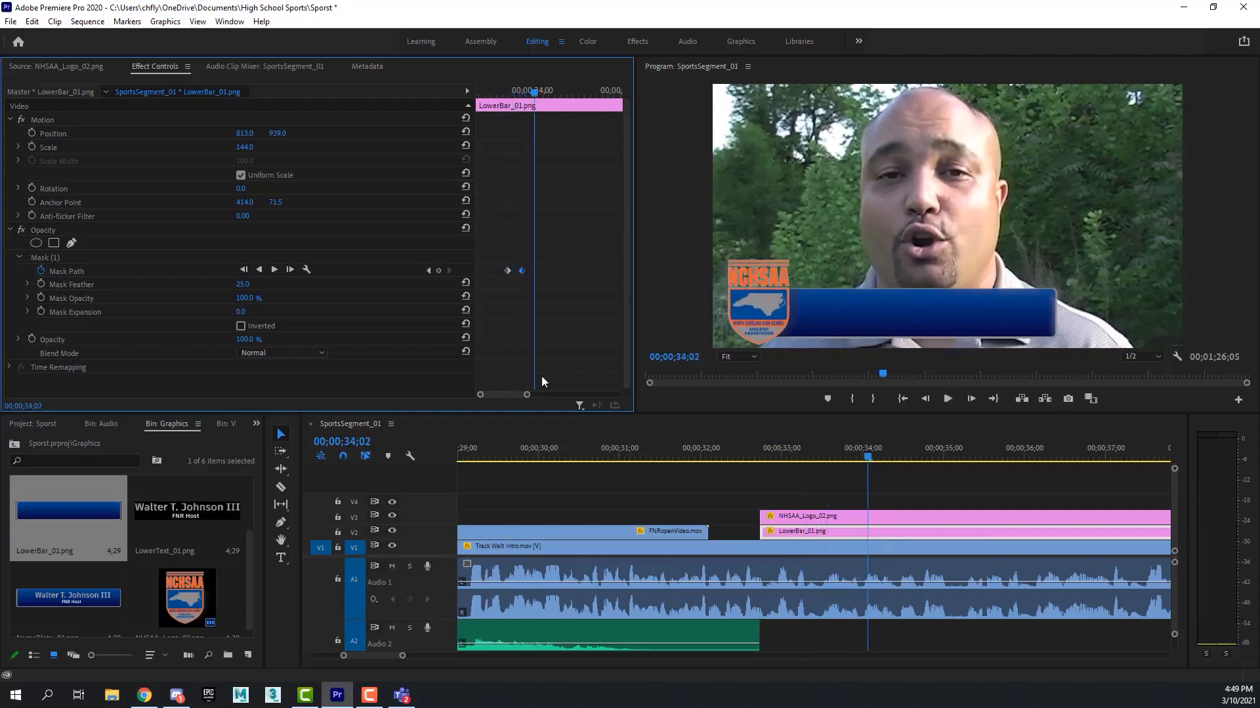
# - Move the second Mask Path keyframe to about 00;00;33;20 and play back the bar reveal
pyautogui.moveTo(527, 395); pyautogui.dragTo(479, 395)
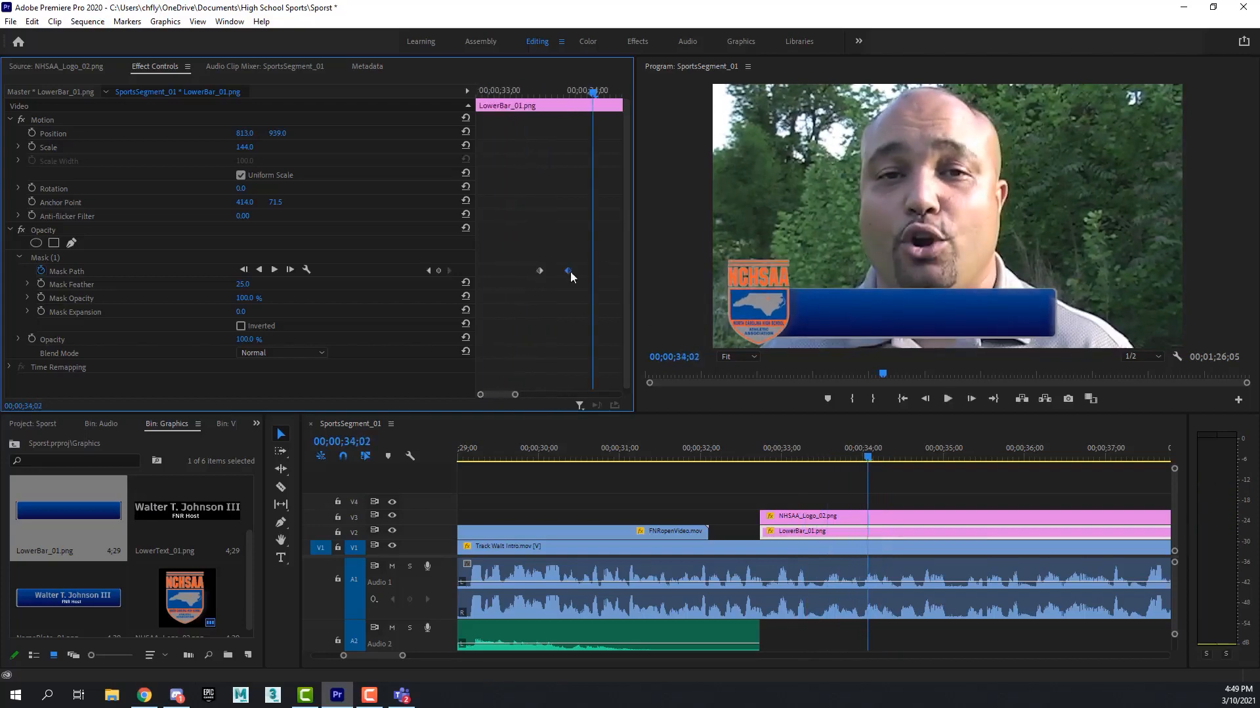
pyautogui.moveTo(568, 272); pyautogui.dragTo(559, 271)
pyautogui.press('space')
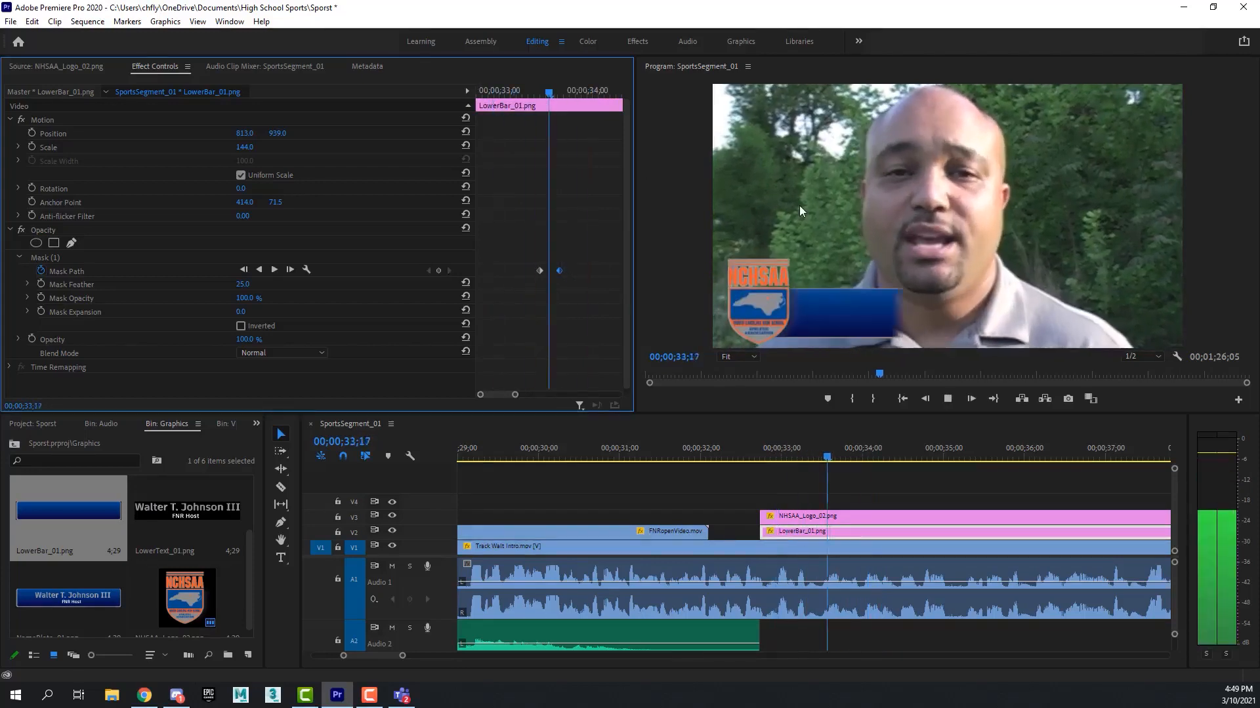
pyautogui.press('space')
pyautogui.moveTo(601, 93); pyautogui.dragTo(575, 100)
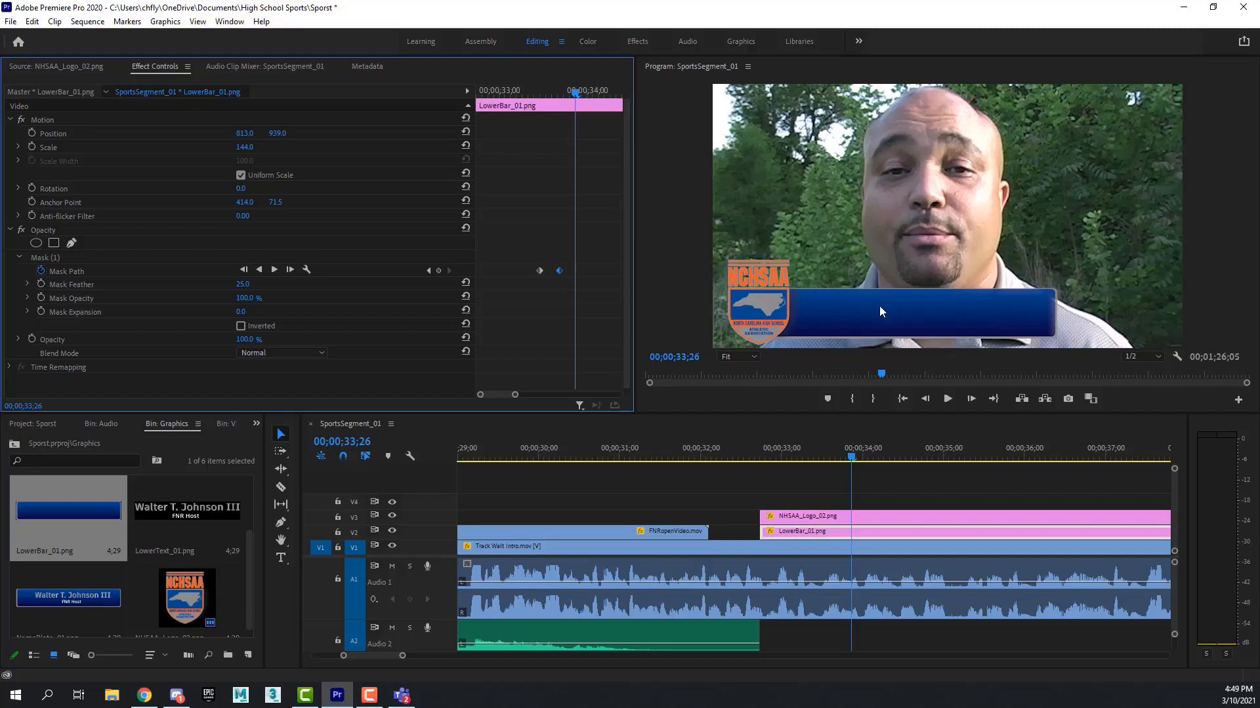
# - Place LowerText_01.png on track V4 above the logo, starting together with the logo and bar clips
pyautogui.click(180, 513)
pyautogui.moveTo(169, 515); pyautogui.dragTo(768, 508)
pyautogui.moveTo(859, 457); pyautogui.dragTo(832, 450)
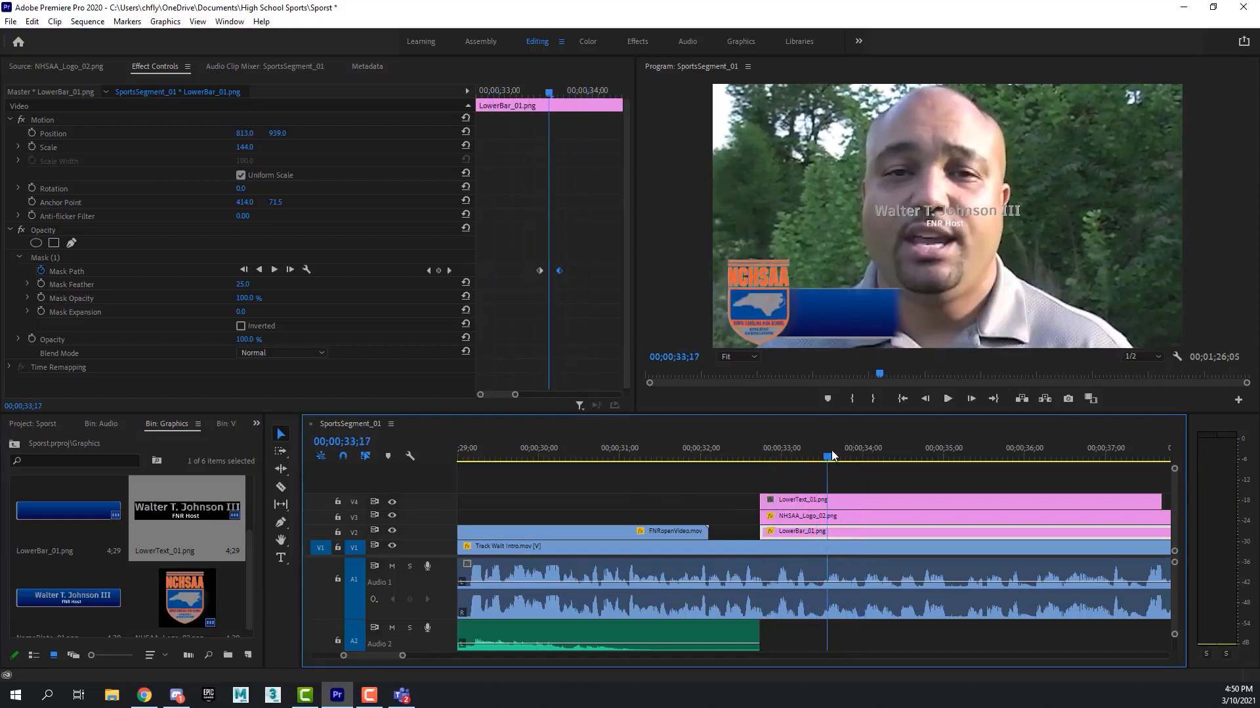
# - Extend the LowerText_01.png clip on V4 to the end of the logo and bar clips
pyautogui.click(872, 502)
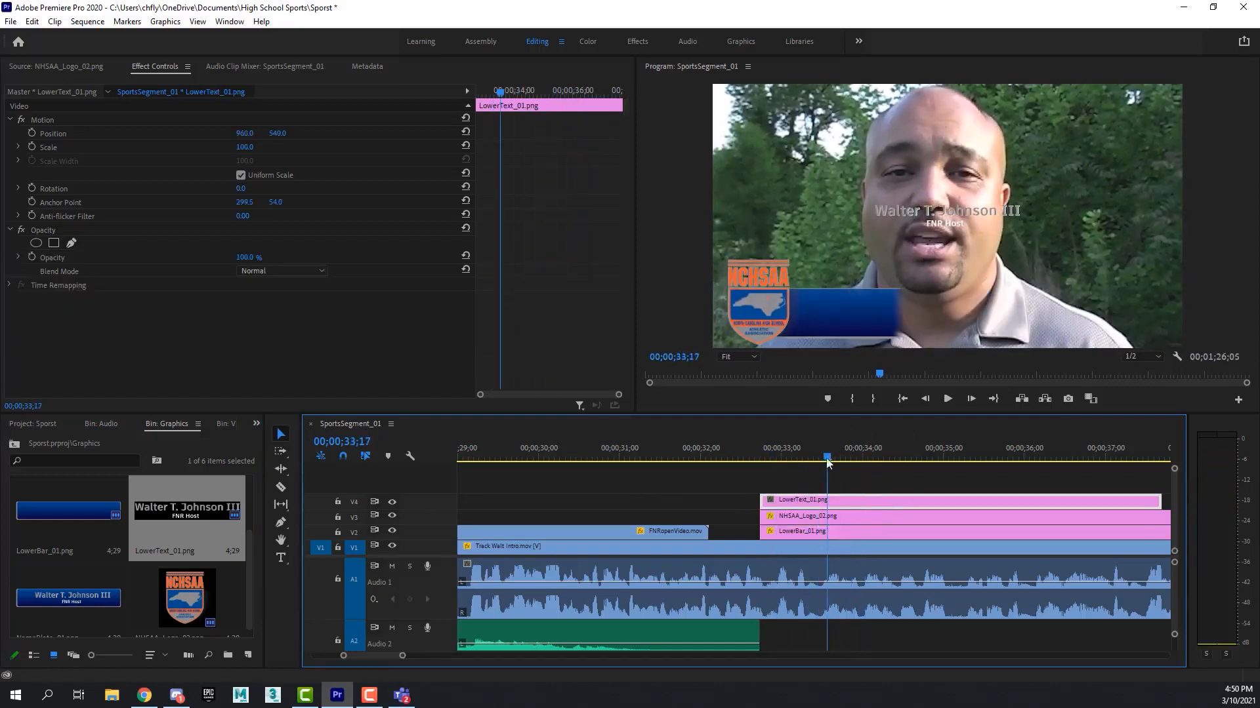
pyautogui.moveTo(829, 457); pyautogui.dragTo(911, 454)
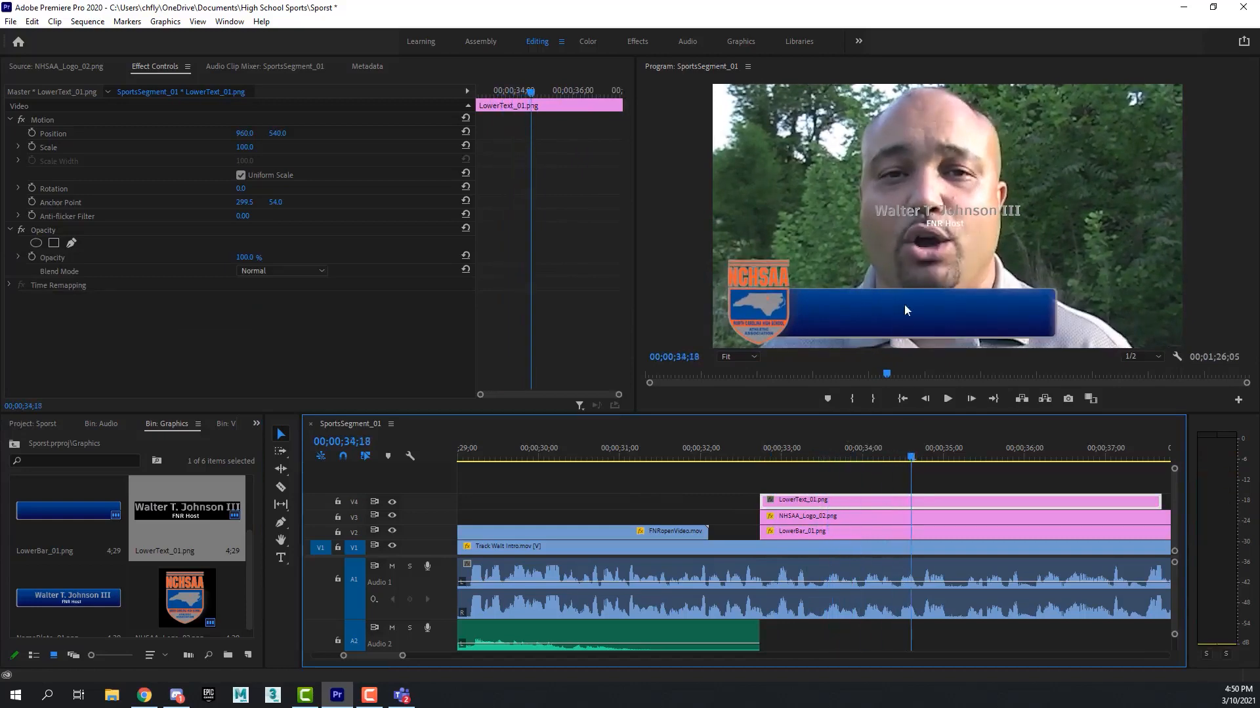
pyautogui.click(911, 457)
pyautogui.moveTo(401, 658); pyautogui.dragTo(533, 659)
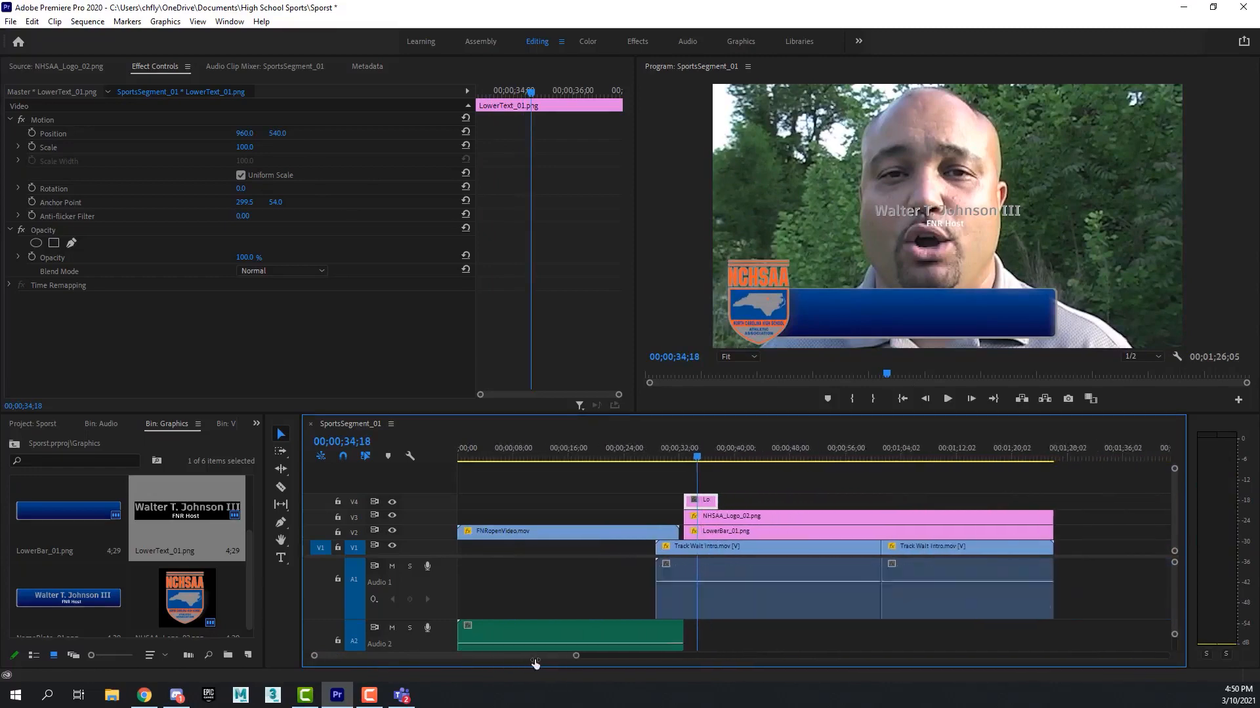
pyautogui.moveTo(709, 502); pyautogui.dragTo(1041, 502)
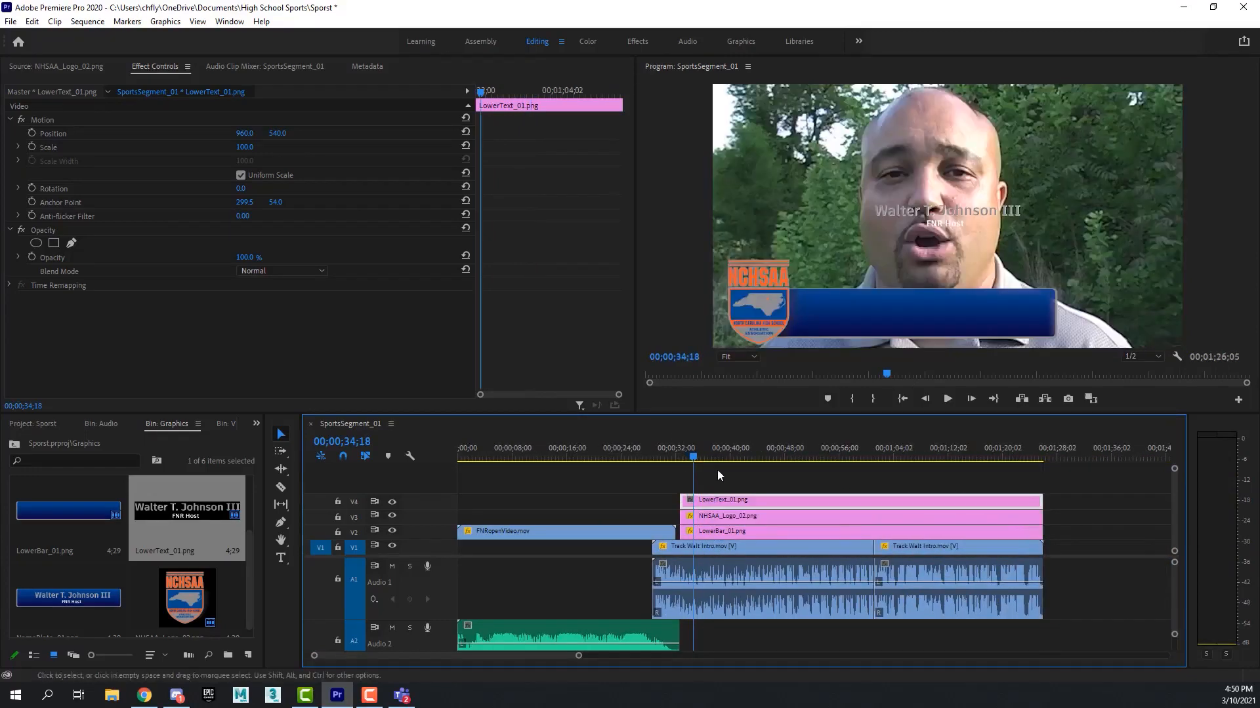
# - Place the name text over the blue bar at Position 839, 937 and set its Scale to 153
pyautogui.scroll(10, 577, 656)
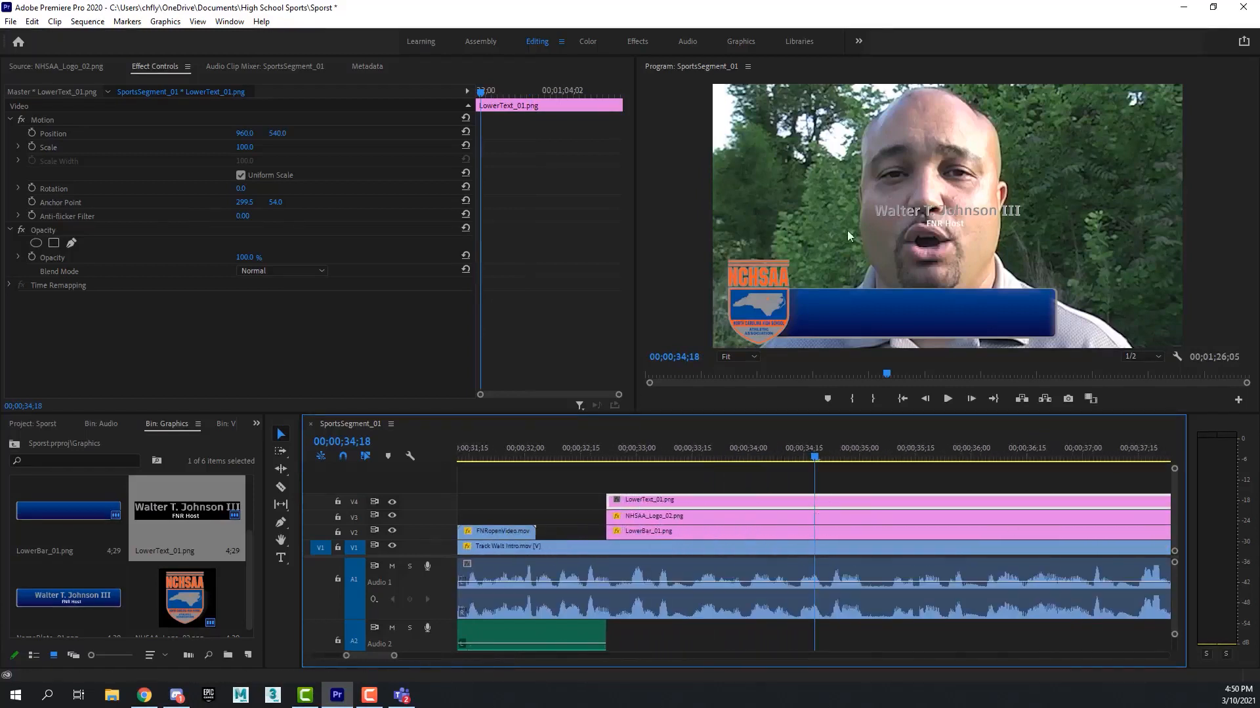
pyautogui.moveTo(283, 135); pyautogui.dragTo(167, 136)
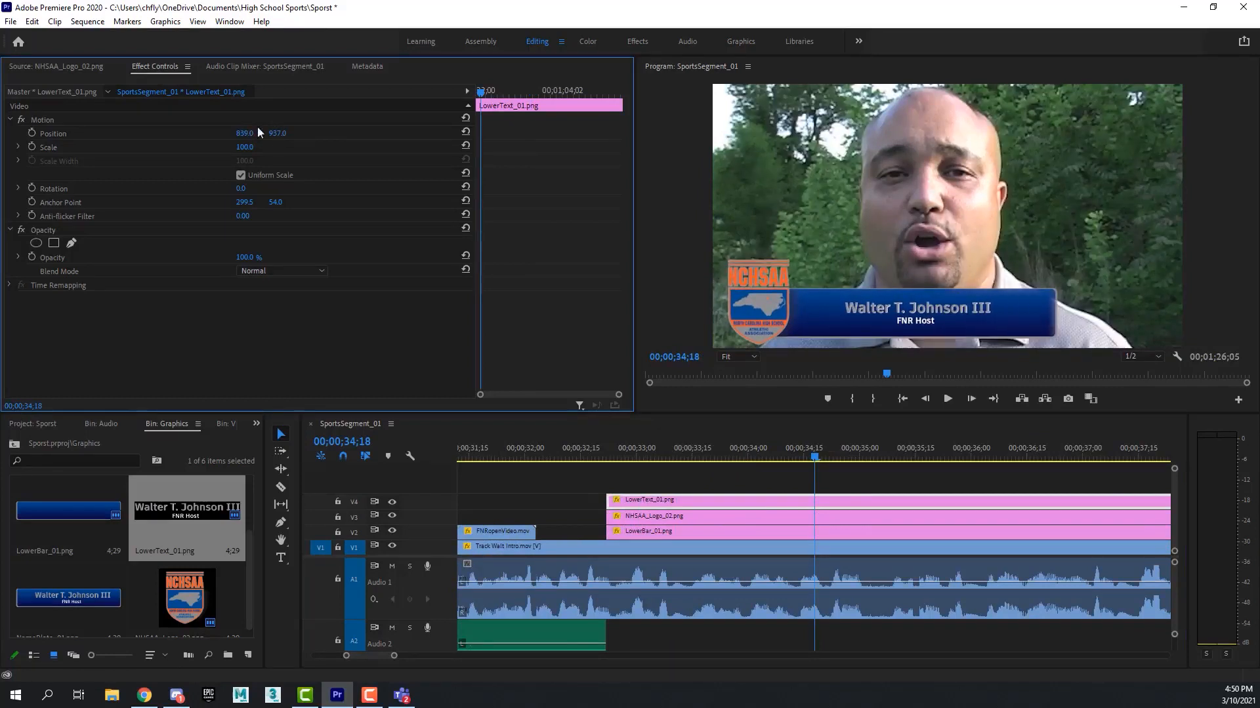
pyautogui.moveTo(240, 150); pyautogui.dragTo(275, 150)
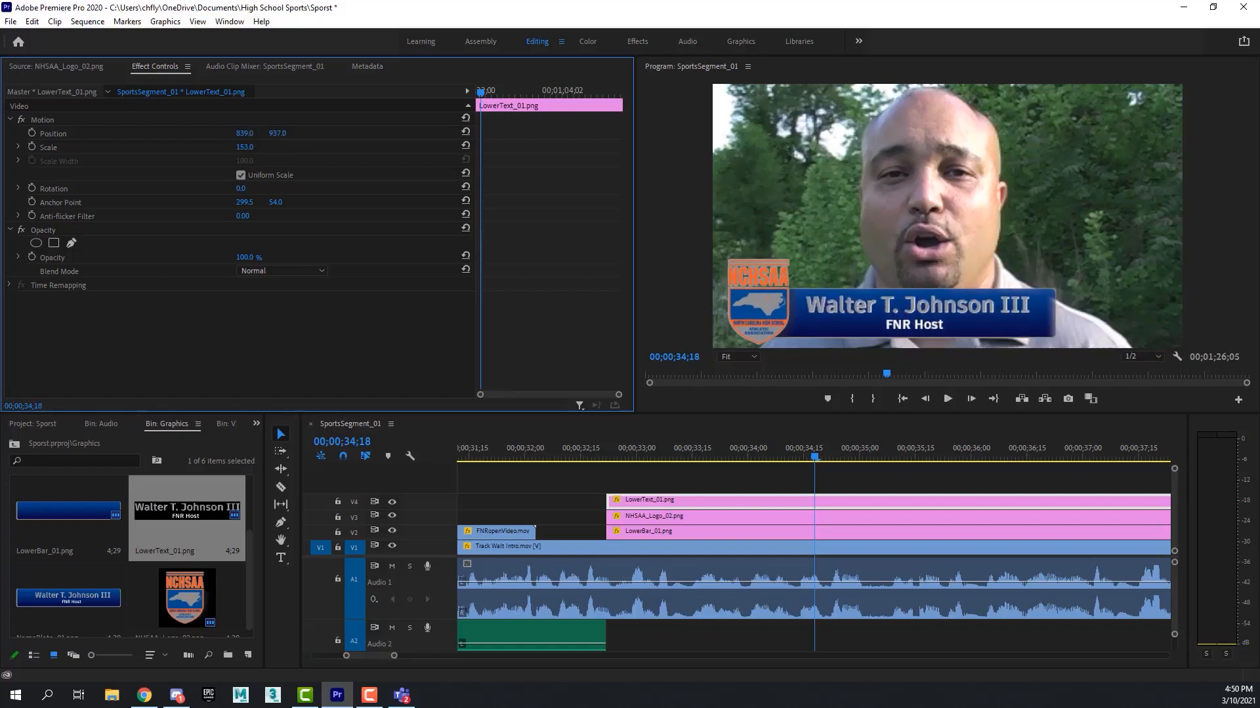
pyautogui.moveTo(816, 457)
pyautogui.mouseDown()
pyautogui.moveTo(851, 455)
pyautogui.moveTo(740, 452)
pyautogui.moveTo(800, 452)
pyautogui.mouseUp()
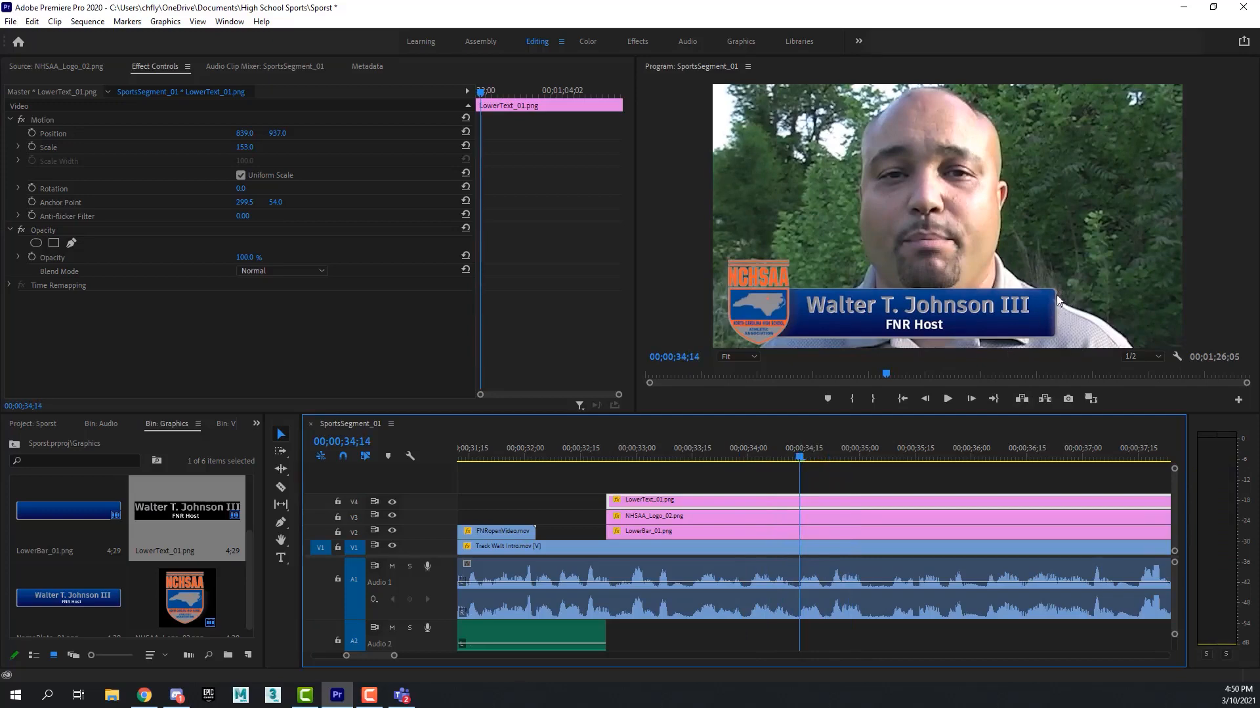
# - Set the Mask Feather of the LowerBar_01.png clip to 23
pyautogui.click(883, 518)
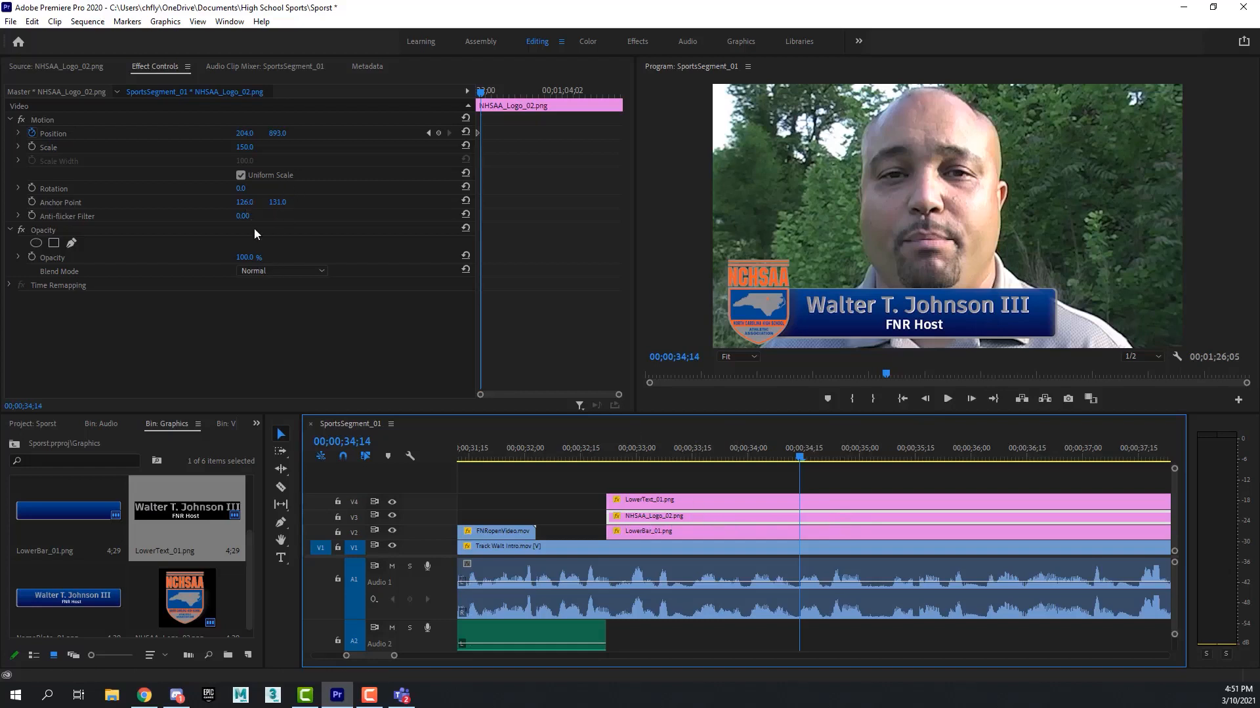
pyautogui.click(18, 258)
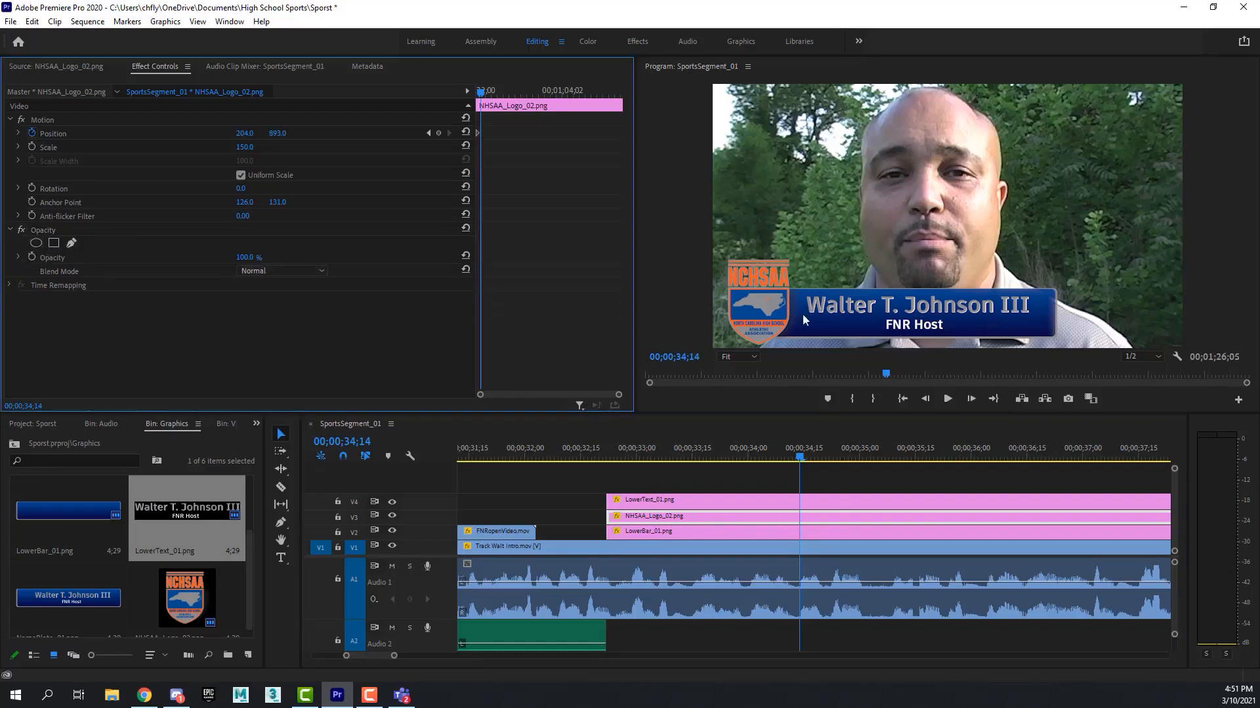
pyautogui.click(891, 526)
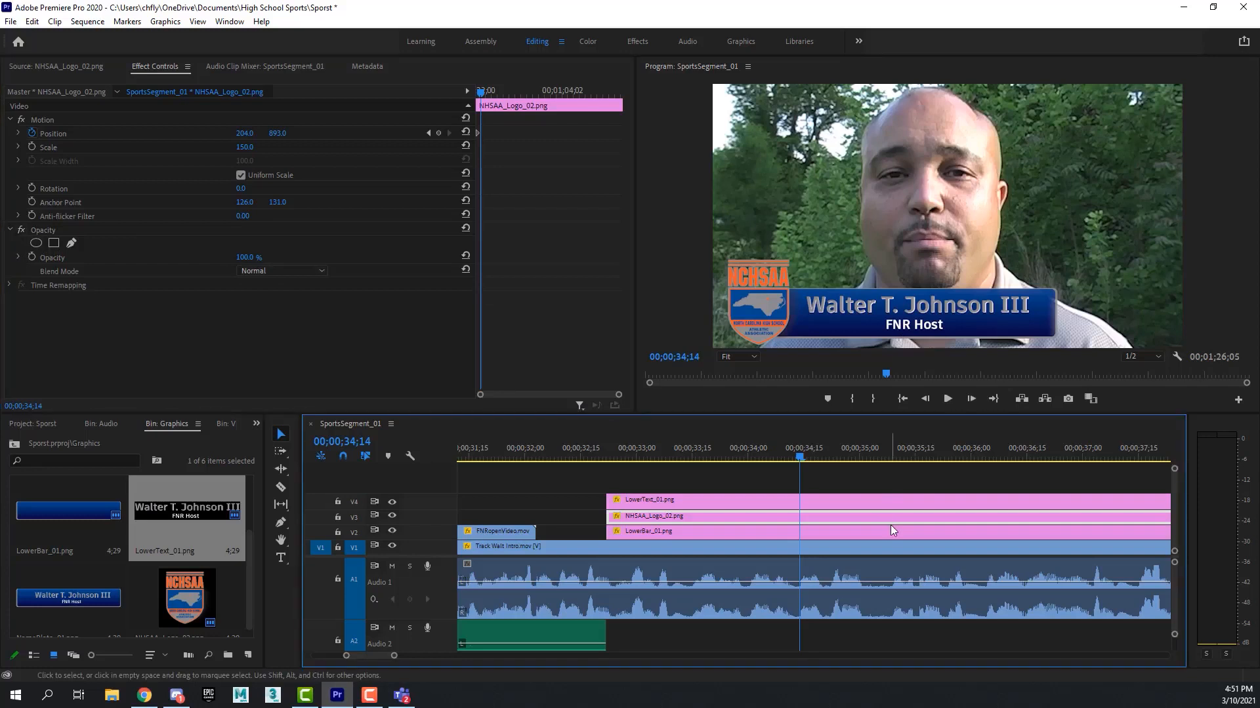
pyautogui.click(242, 284)
pyautogui.write('23')
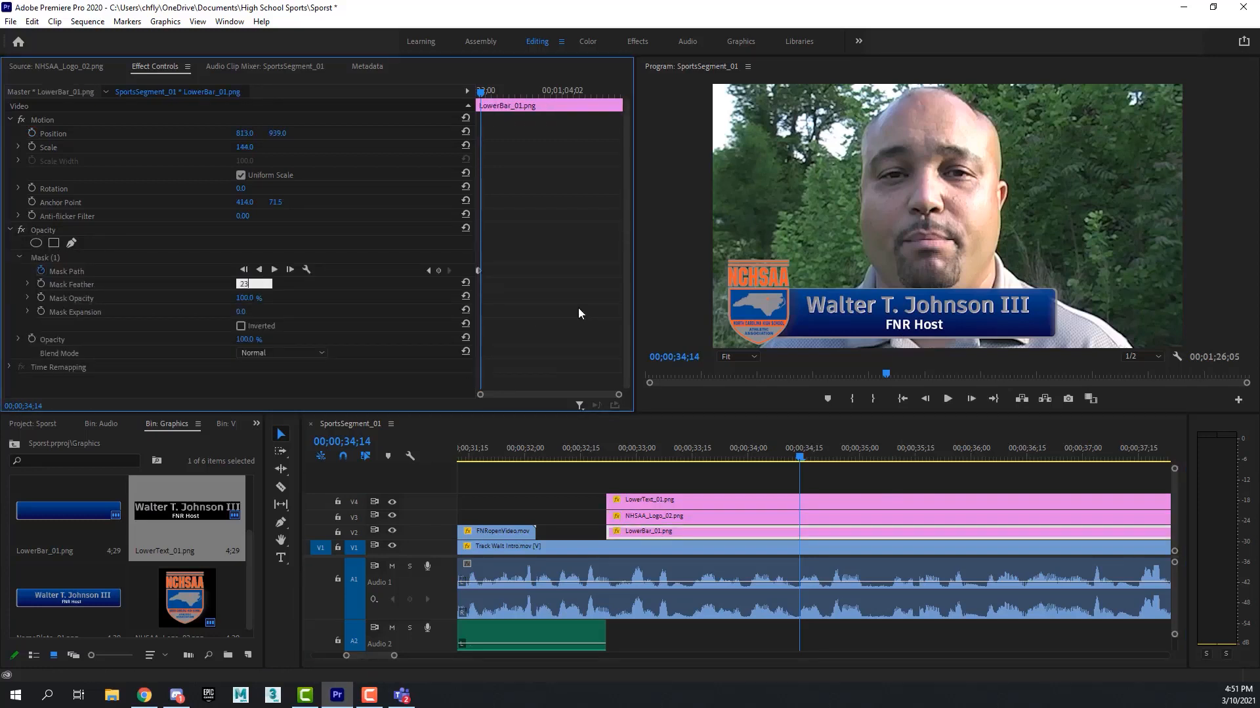
pyautogui.press('Return')
# - Set the Opacity of LowerText_01.png to 0% at the clip's start, 00;00;32;22
pyautogui.click(755, 457)
pyautogui.moveTo(755, 457); pyautogui.dragTo(608, 455)
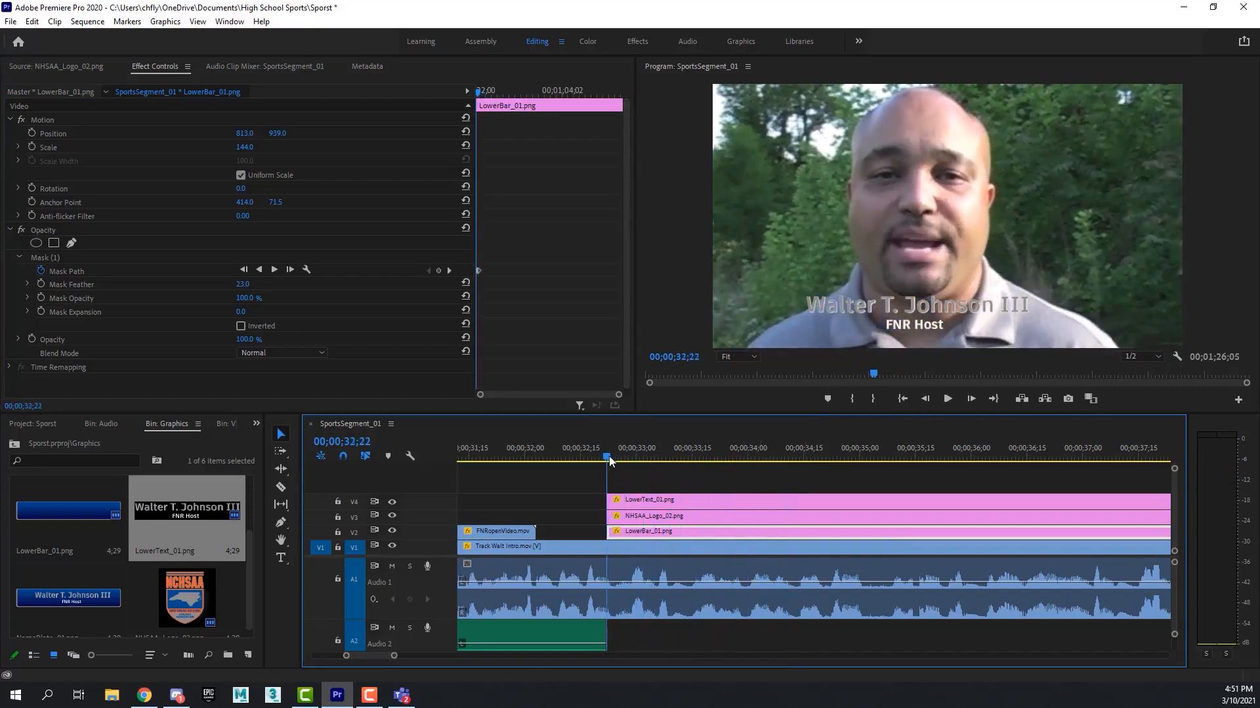
pyautogui.click(688, 501)
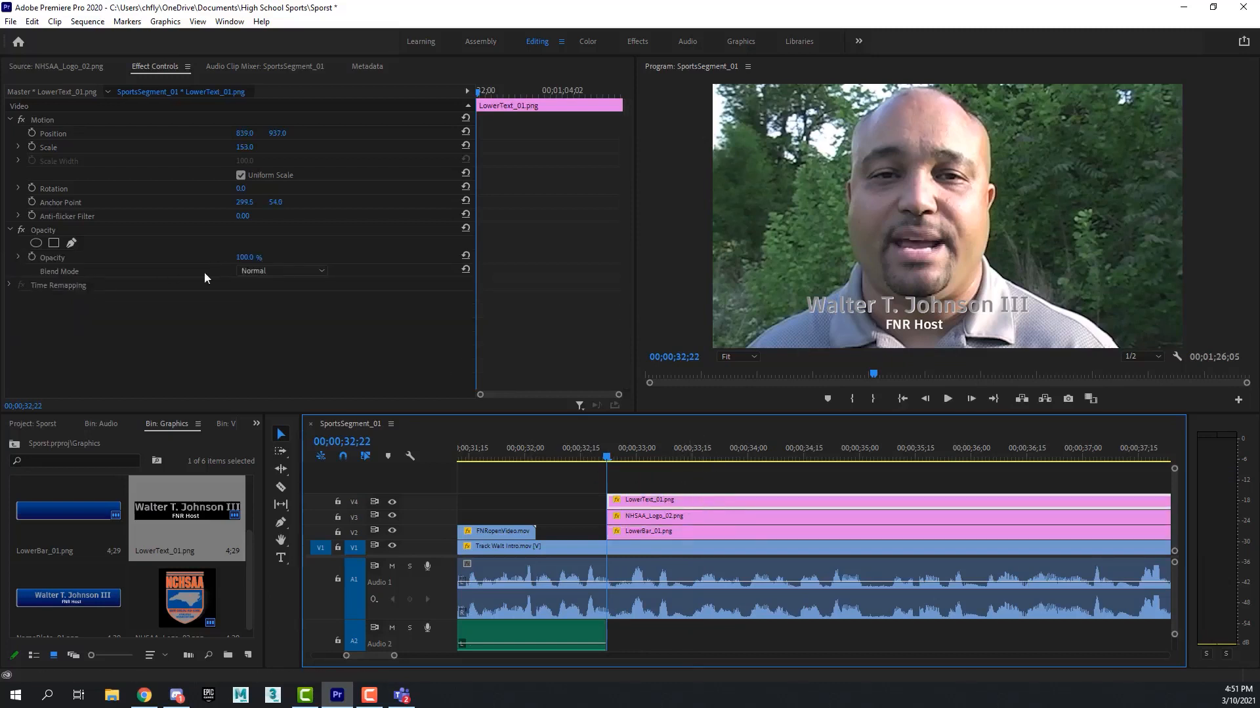
pyautogui.click(246, 258)
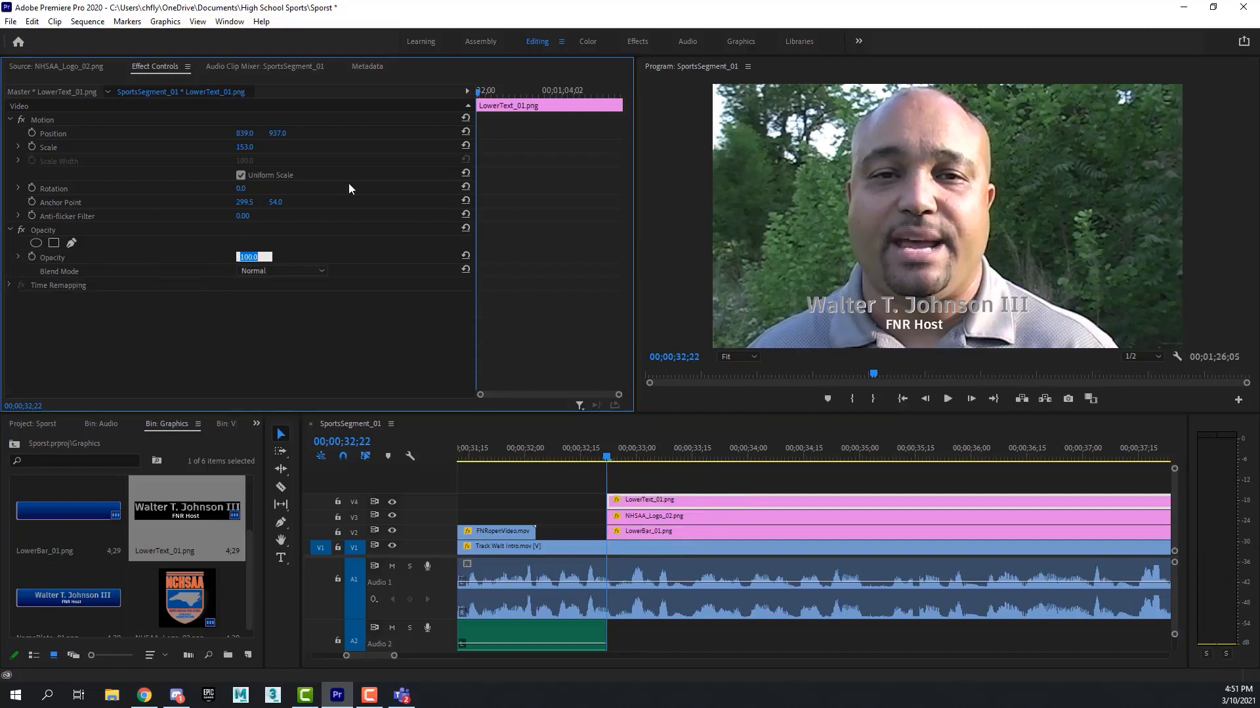
pyautogui.write('0')
pyautogui.press('Return')
# - Add a 0% Opacity keyframe to LowerText_01.png at 00;00;33;22, once the blue bar is fully revealed
pyautogui.moveTo(479, 95); pyautogui.dragTo(484, 96)
pyautogui.moveTo(903, 454); pyautogui.dragTo(711, 447)
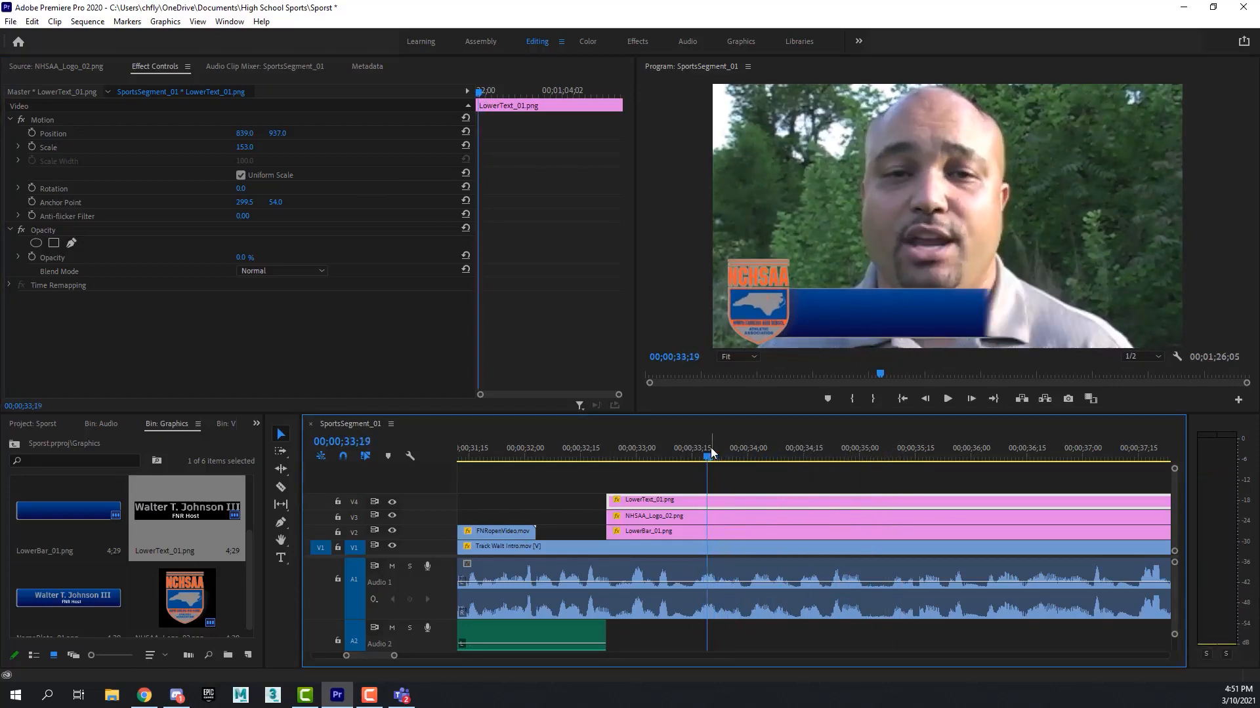
pyautogui.press('Right')
pyautogui.press('Right')
pyautogui.press('Right')
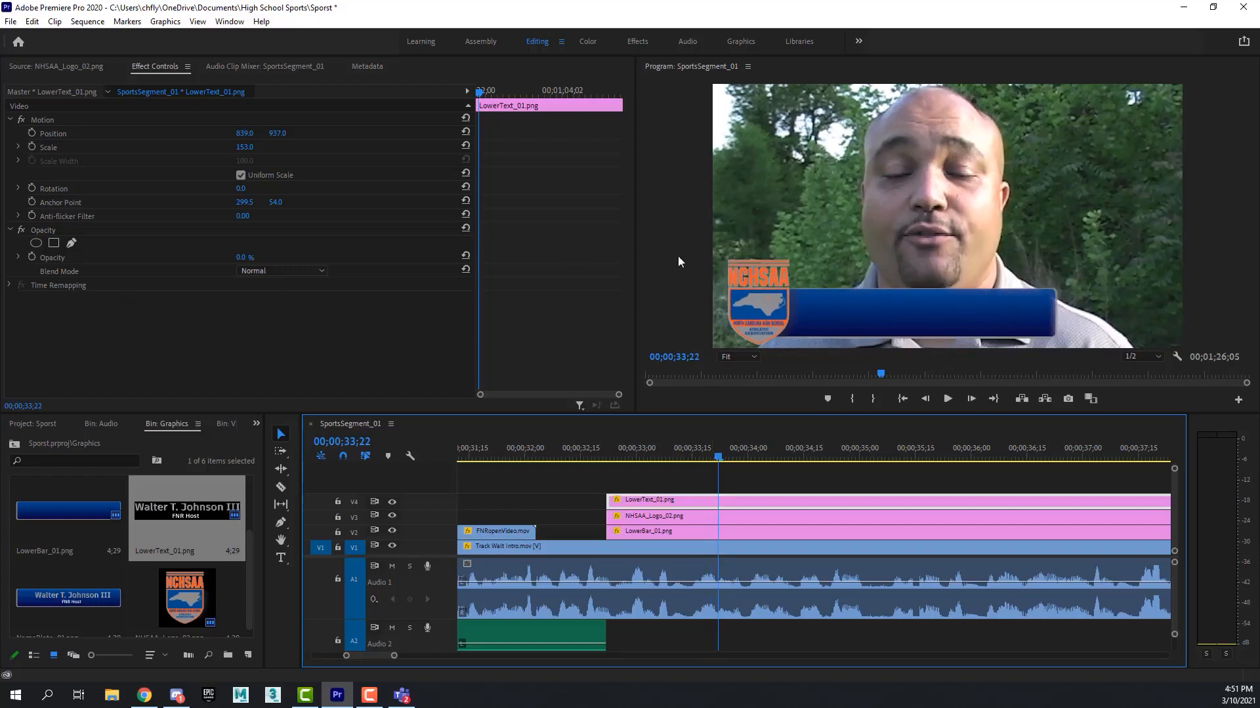
pyautogui.click(32, 257)
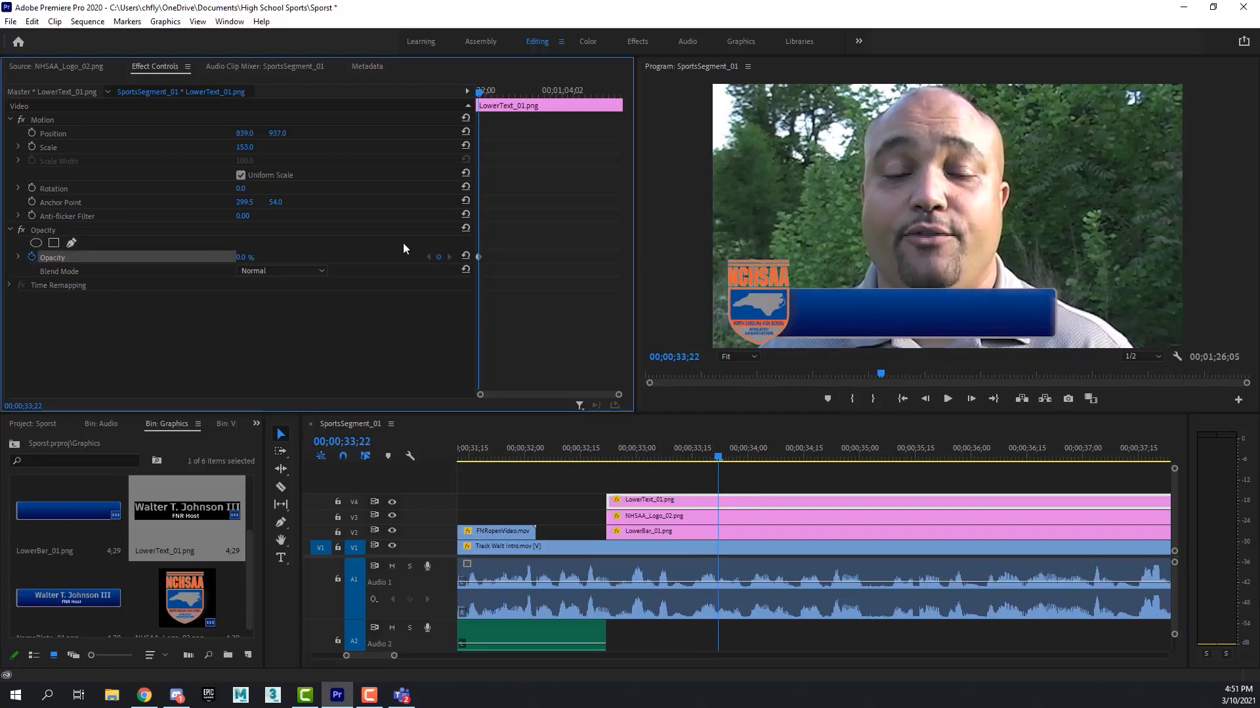
# - Set the Opacity of LowerText_01.png to 100% at 00;00;34;02 to complete the text fade-in
pyautogui.press('space')
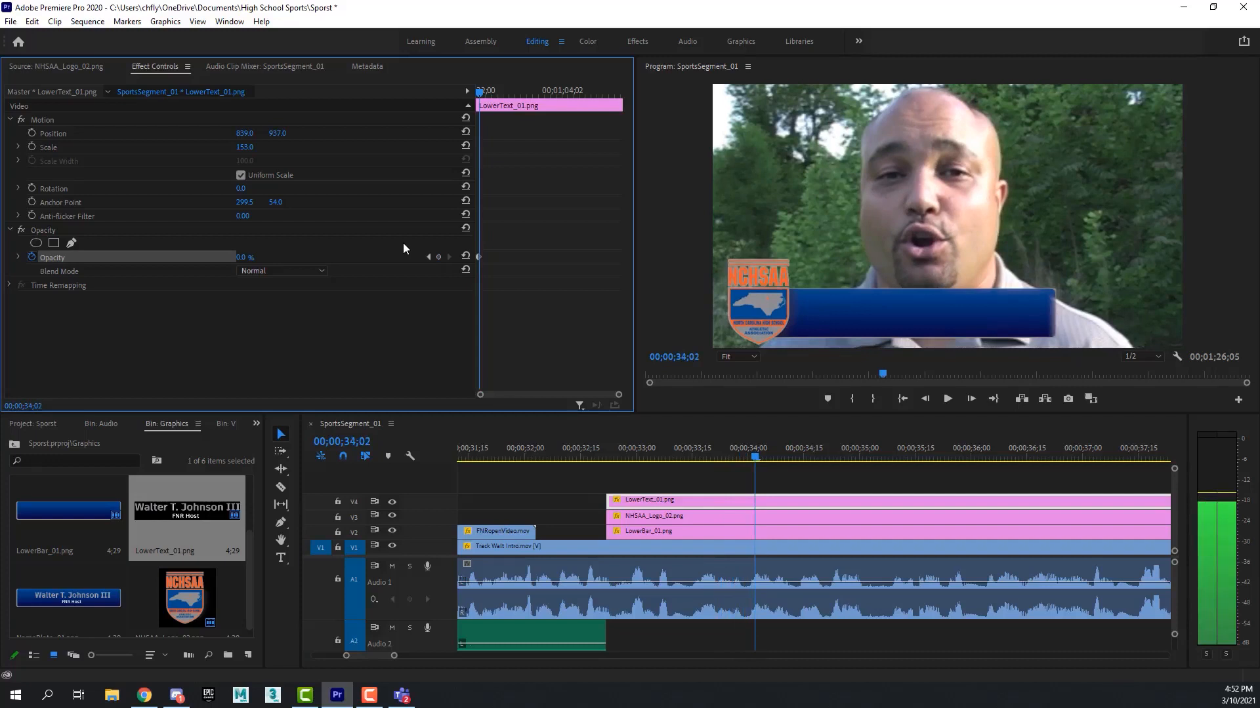
pyautogui.moveTo(242, 257); pyautogui.dragTo(249, 259)
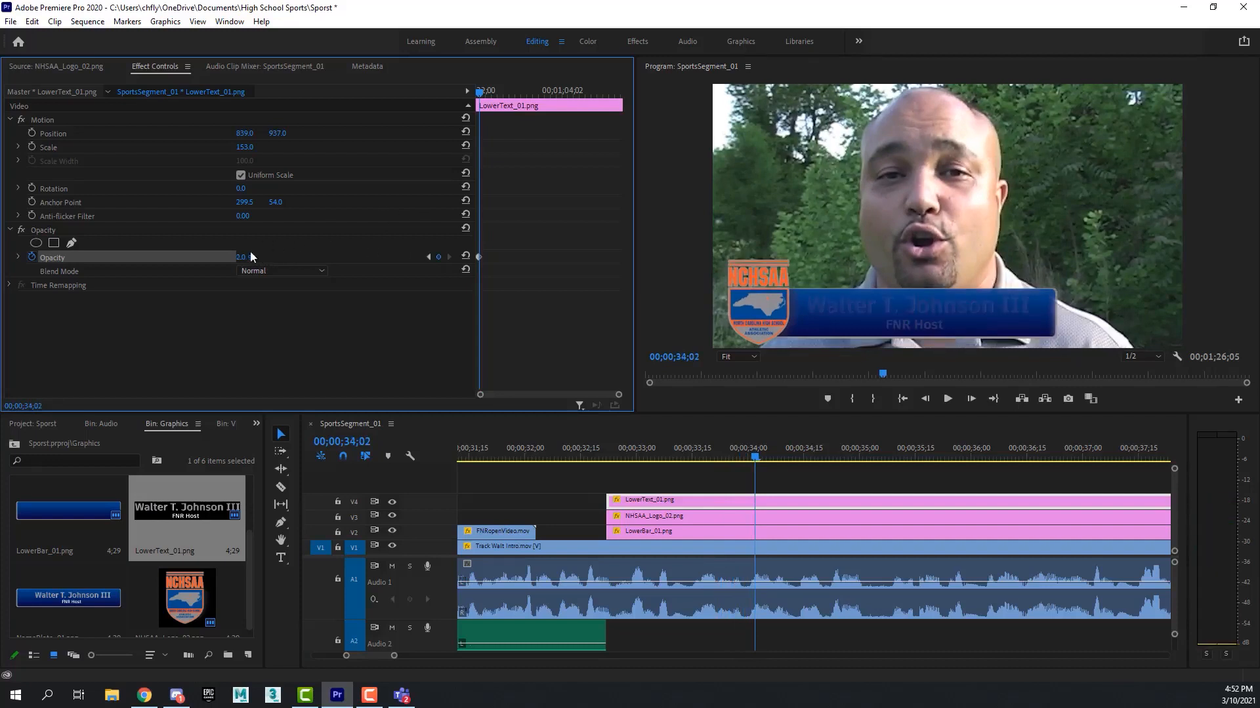
pyautogui.click(241, 258)
pyautogui.write('100')
pyautogui.press('Return')
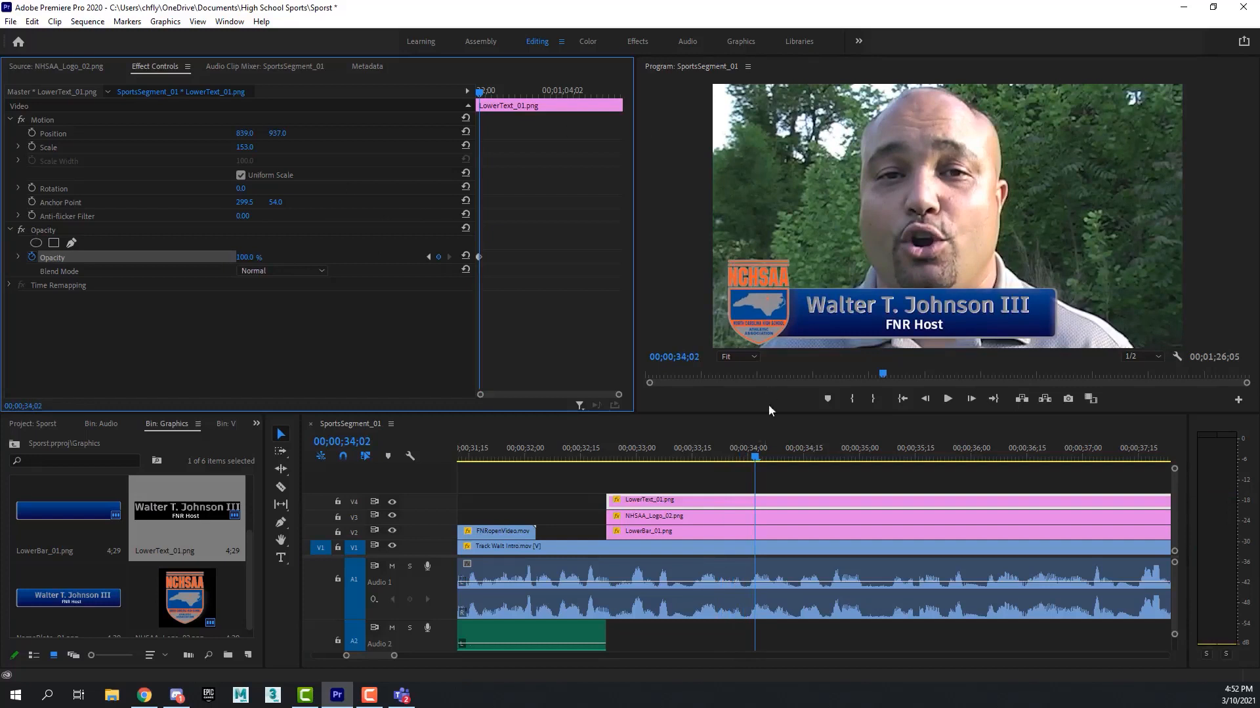
# - Preview the lower third's animated entrance with the text fade-in, and locate the end of its clips in the sequence
pyautogui.moveTo(758, 454); pyautogui.dragTo(668, 453)
pyautogui.press('space')
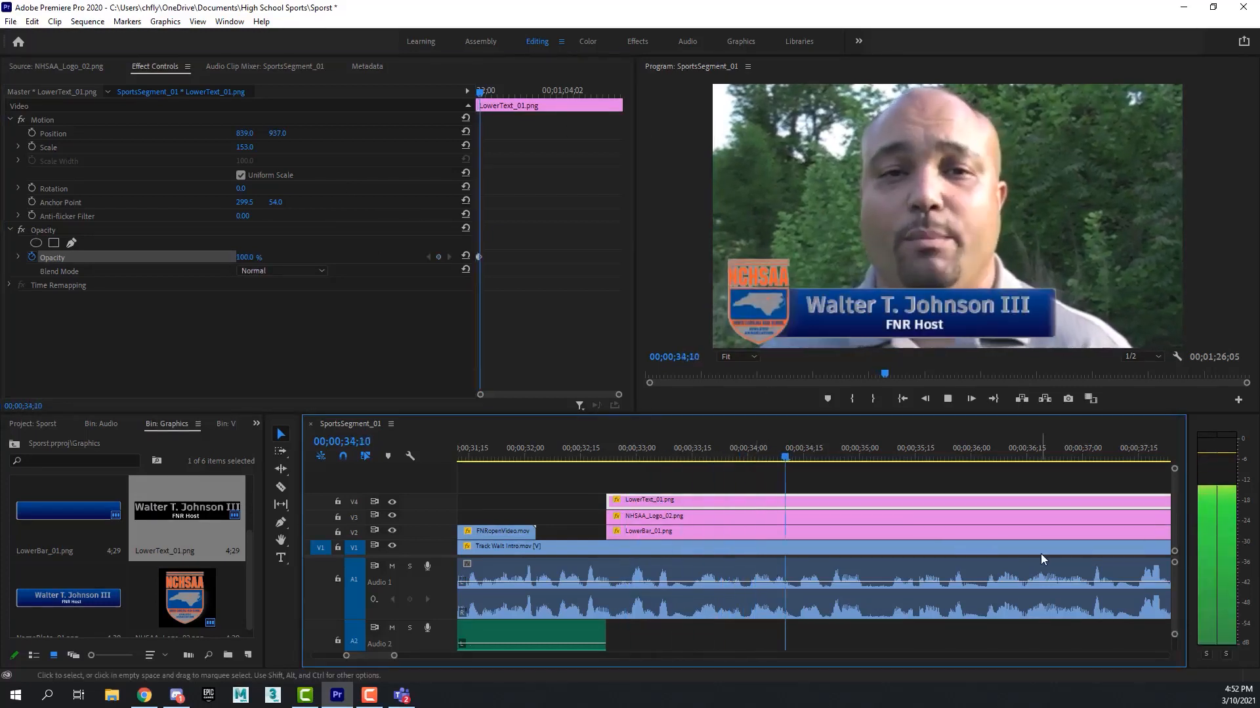
pyautogui.click(827, 462)
pyautogui.moveTo(827, 463); pyautogui.dragTo(880, 471)
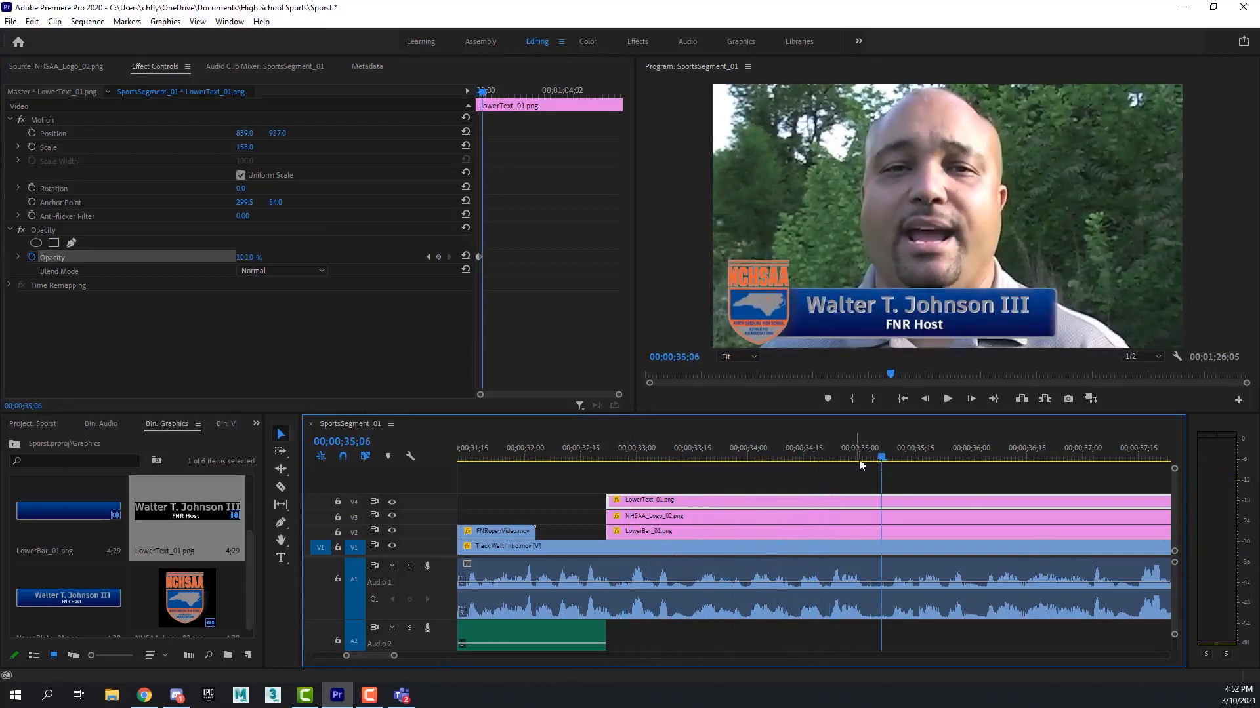
pyautogui.moveTo(881, 454)
pyautogui.mouseDown()
pyautogui.moveTo(841, 455)
pyautogui.moveTo(900, 451)
pyautogui.mouseUp()
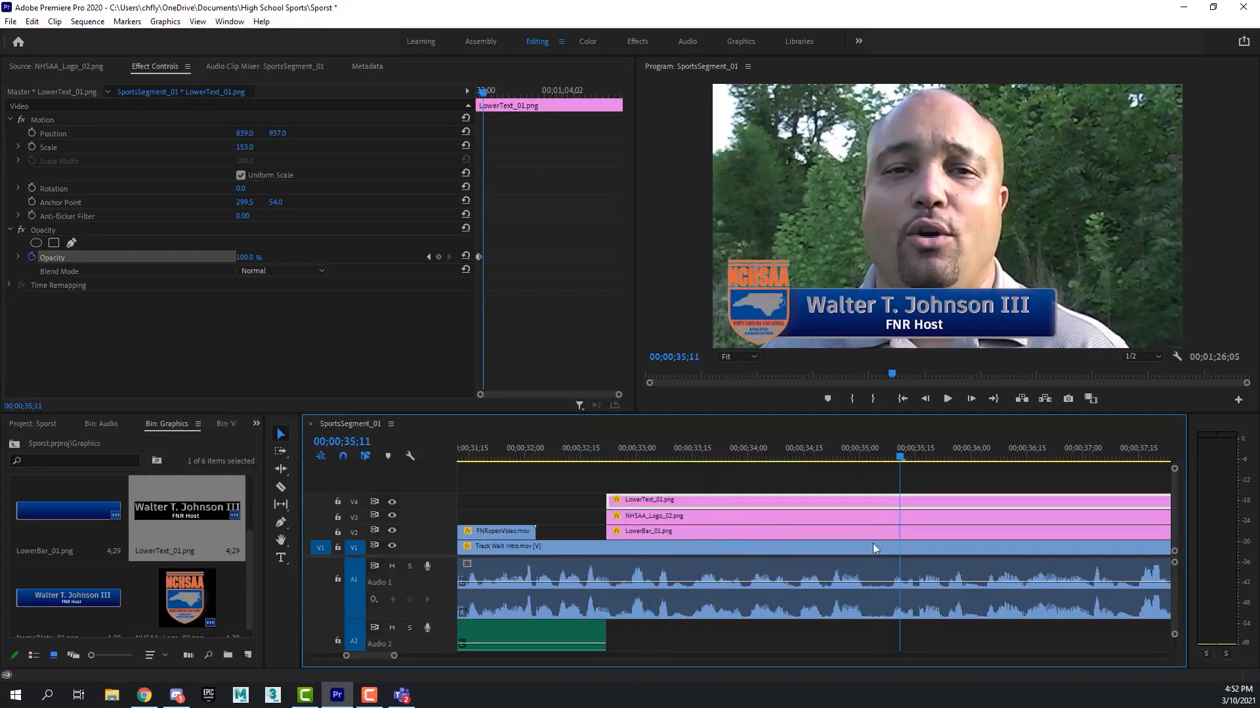
pyautogui.moveTo(371, 656); pyautogui.dragTo(423, 659)
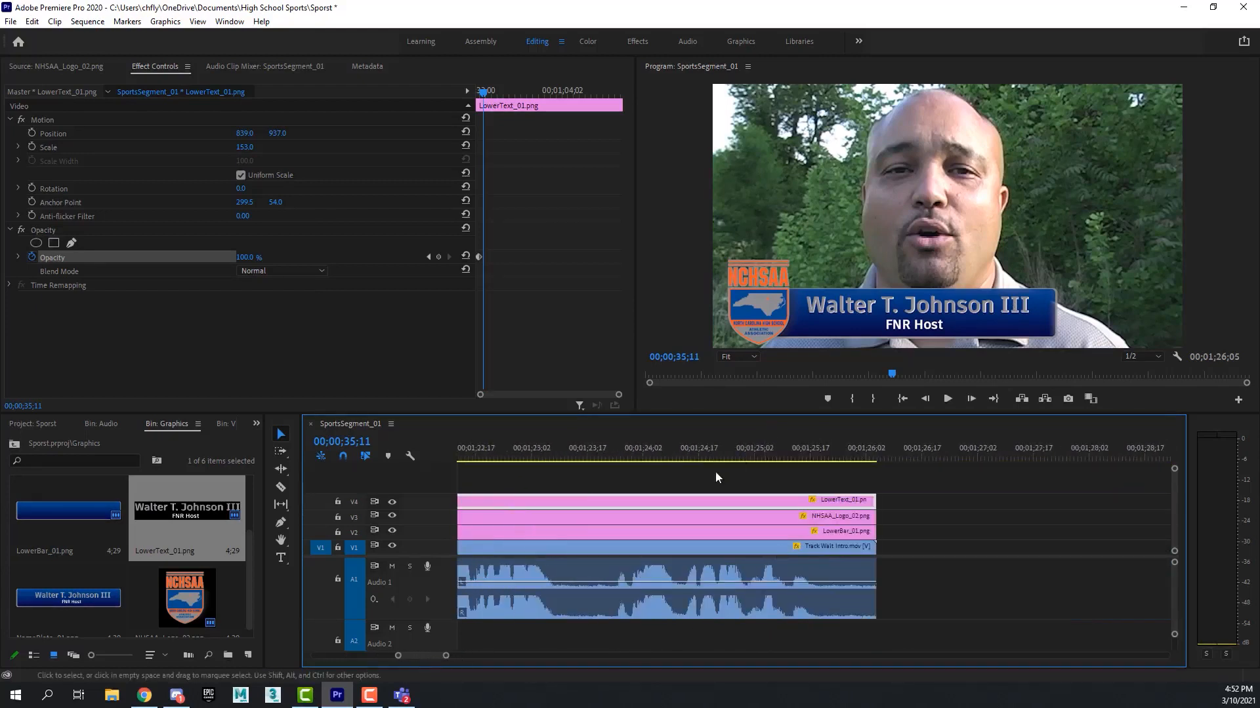